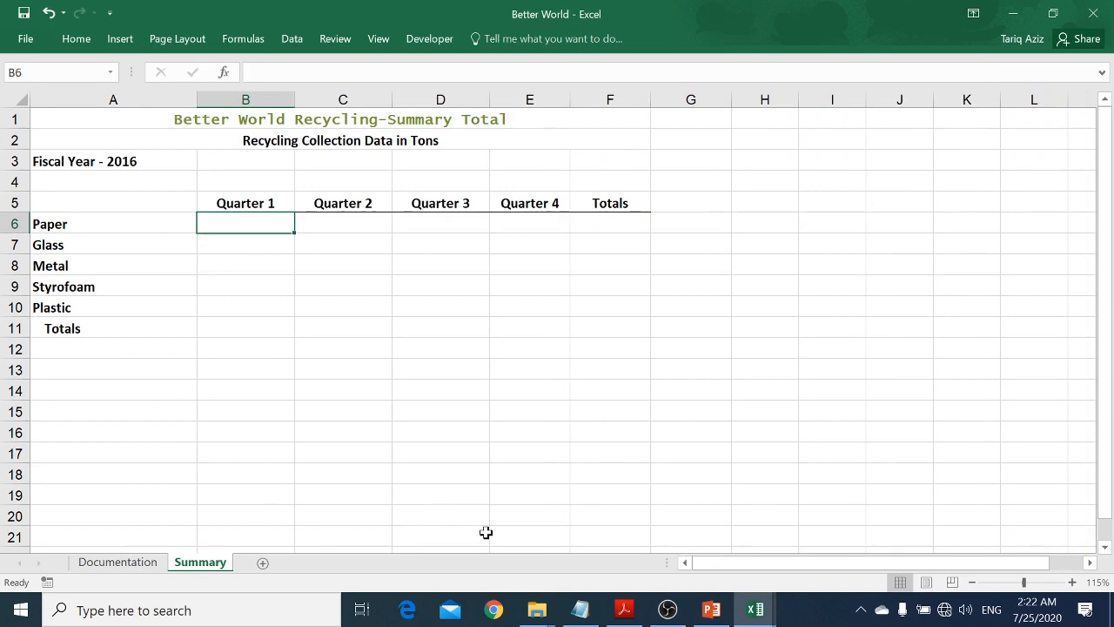
Arrange all open workbook windows in a tiled layout with Better World as the active workbook.
mouse_move(757, 602)
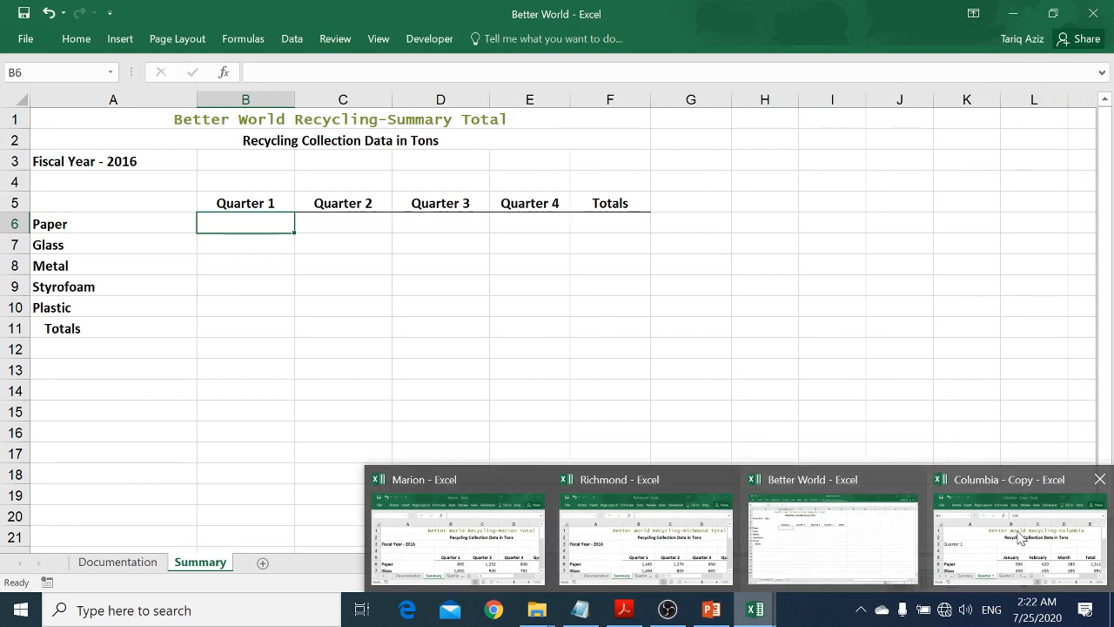
click(882, 547)
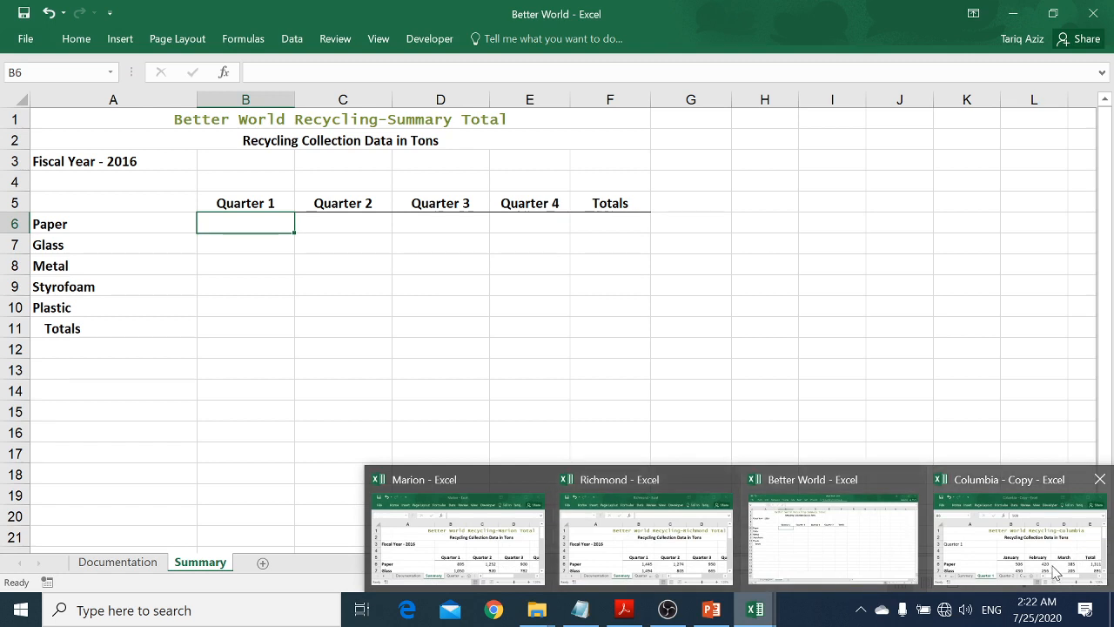
click(815, 547)
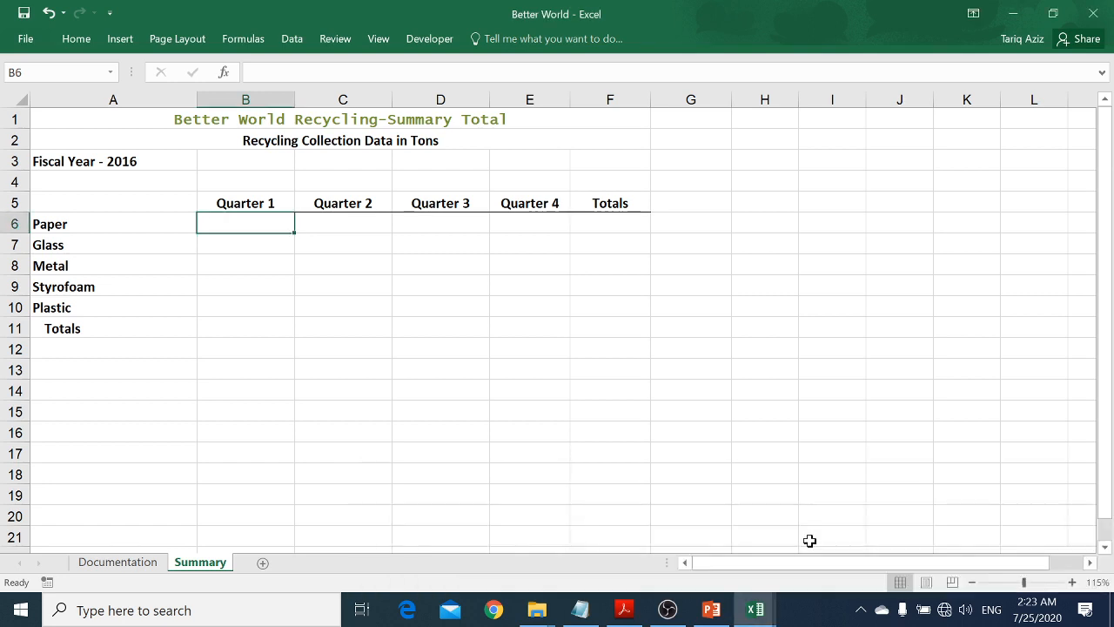
click(379, 38)
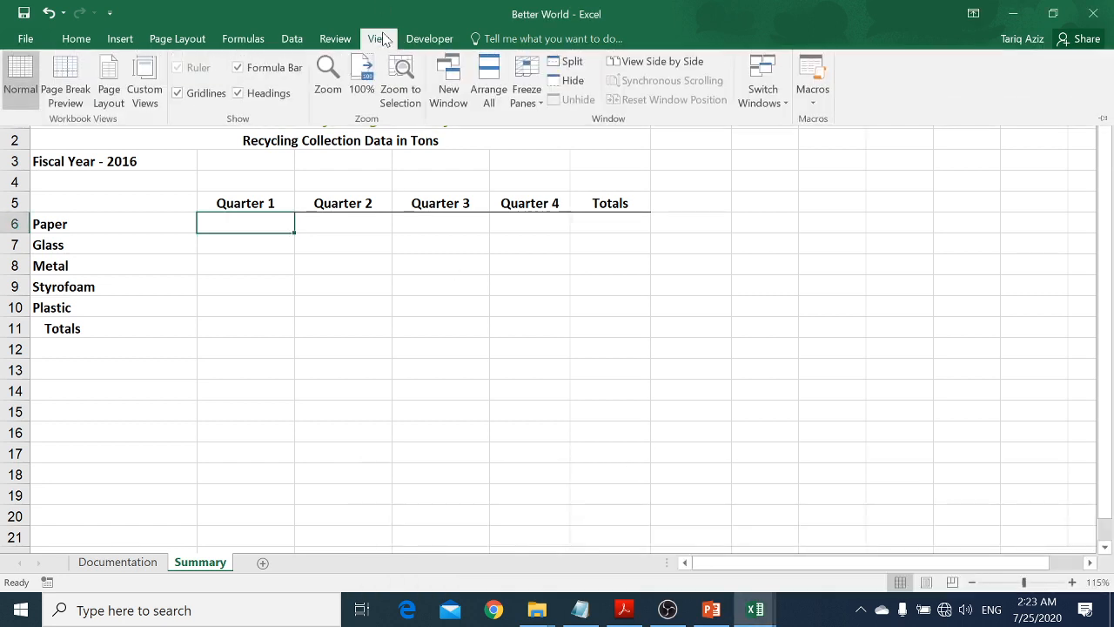
click(489, 87)
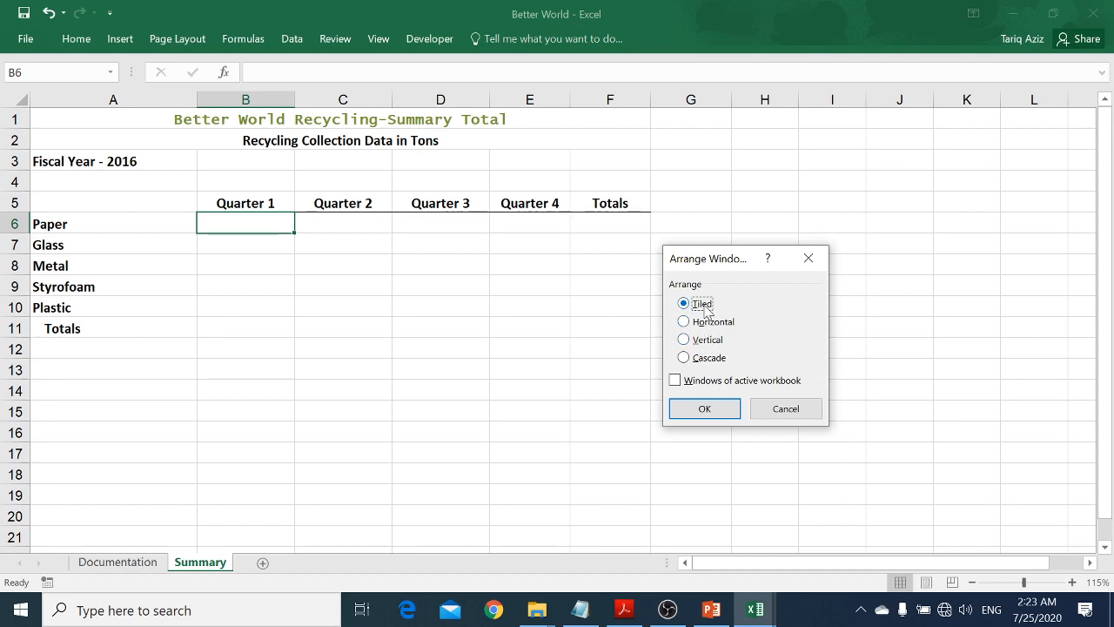
click(706, 409)
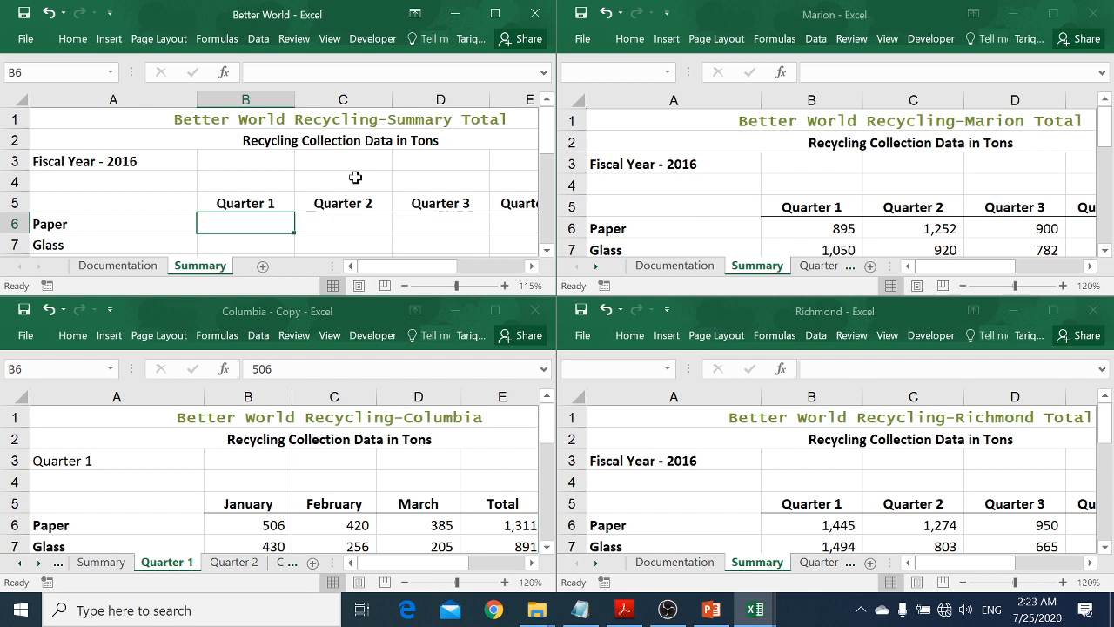
key(ctrl+F1)
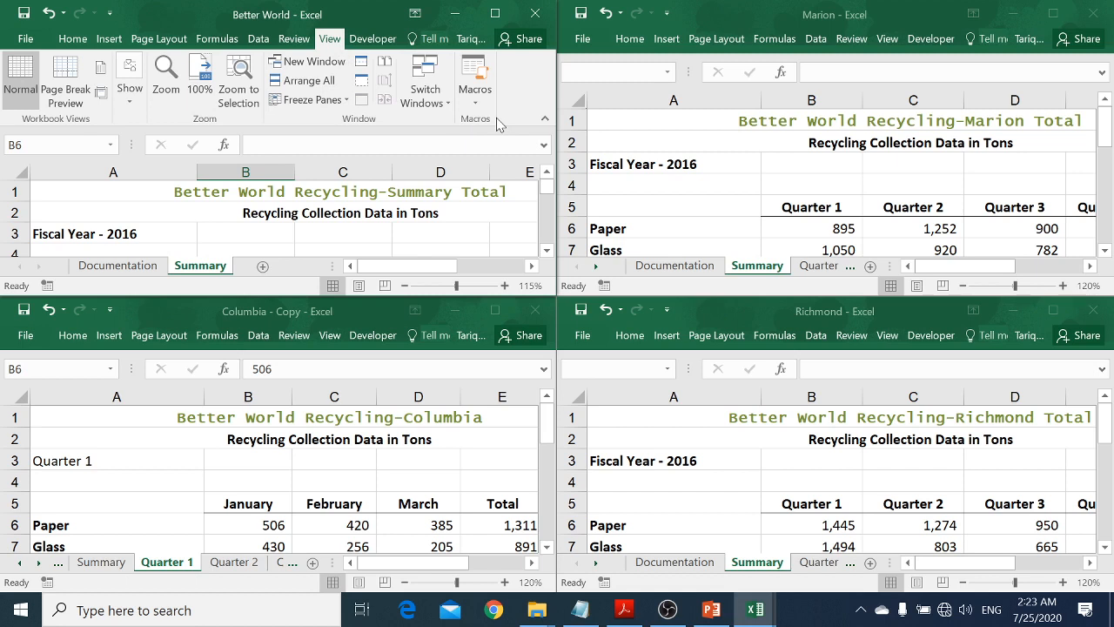
key(ctrl+F1)
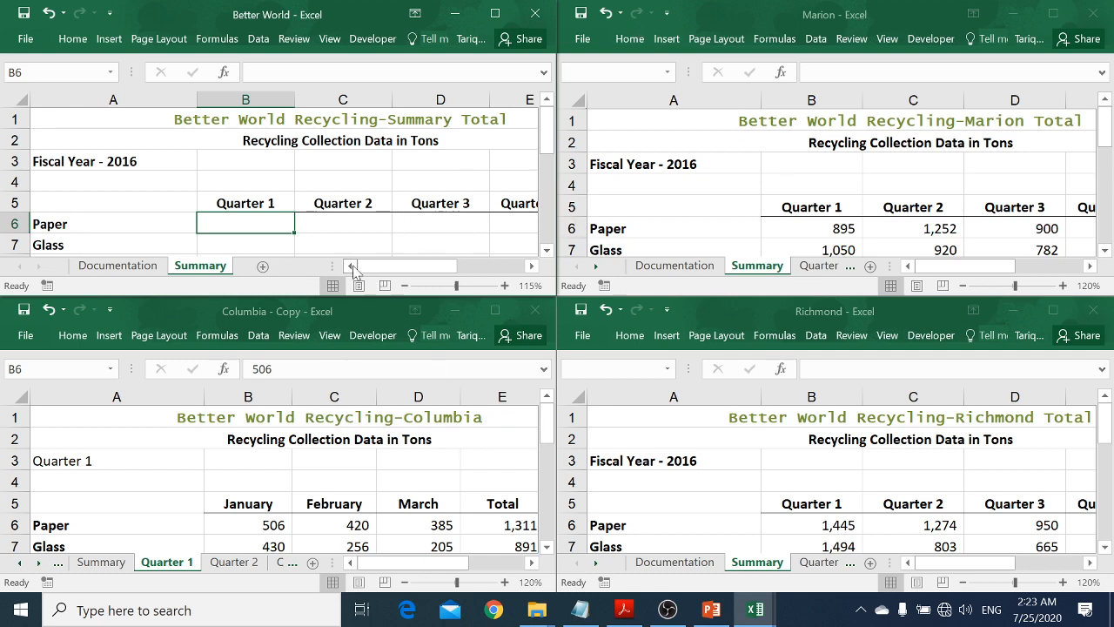
Try a B6 formula in Better World adding B6 from Marion's Summary, Columbia - Copy's Quarter 1 and Richmond's Summary sheets.
text(=)
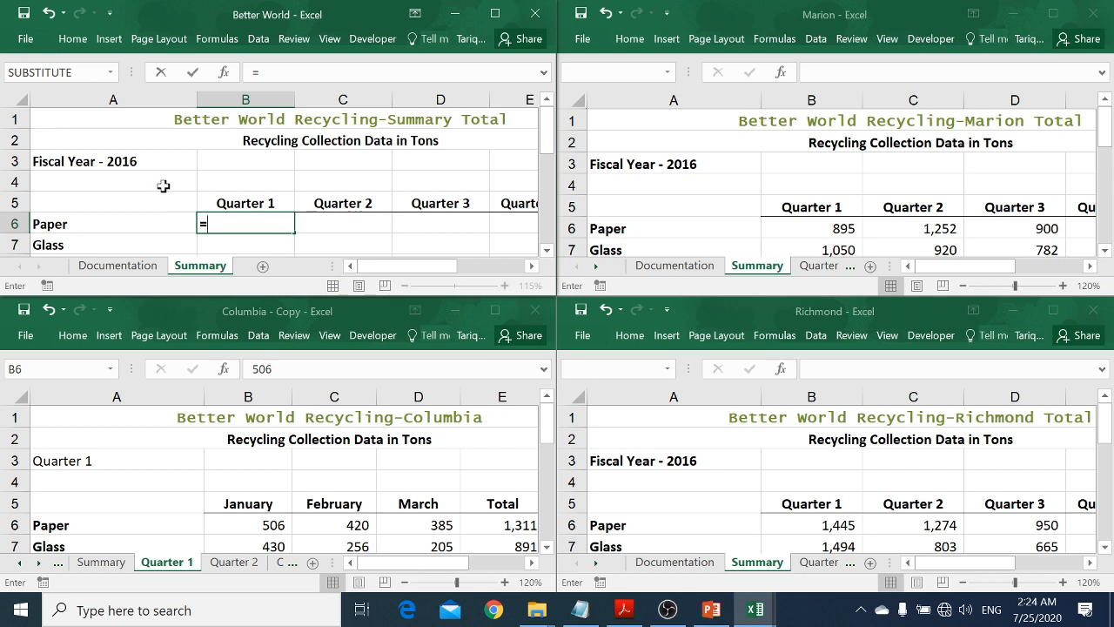
click(812, 229)
click(811, 229)
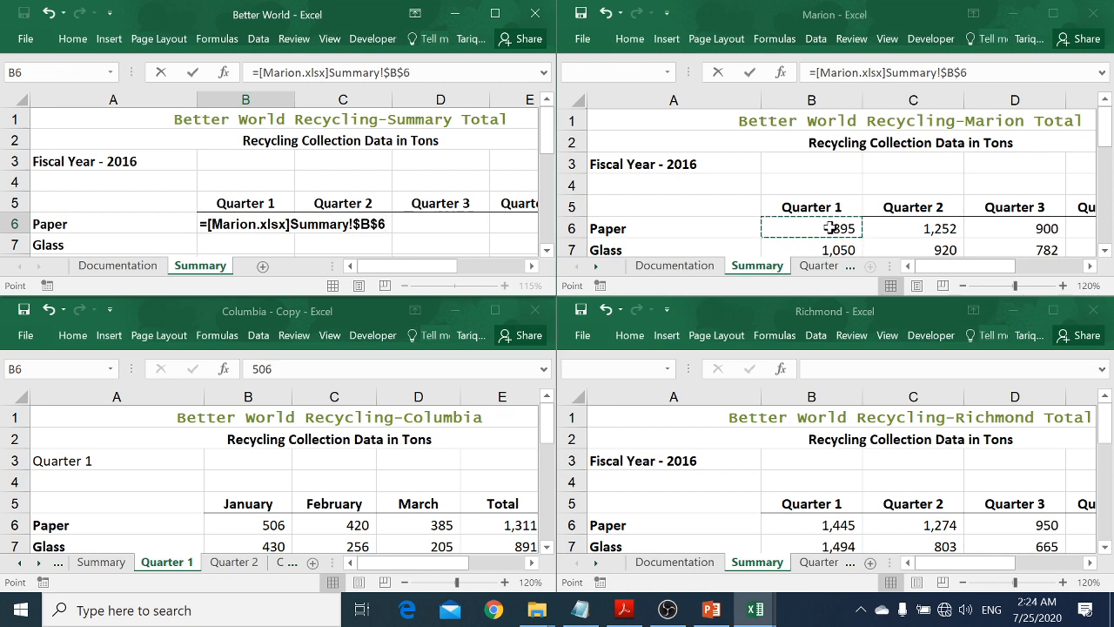
text(+)
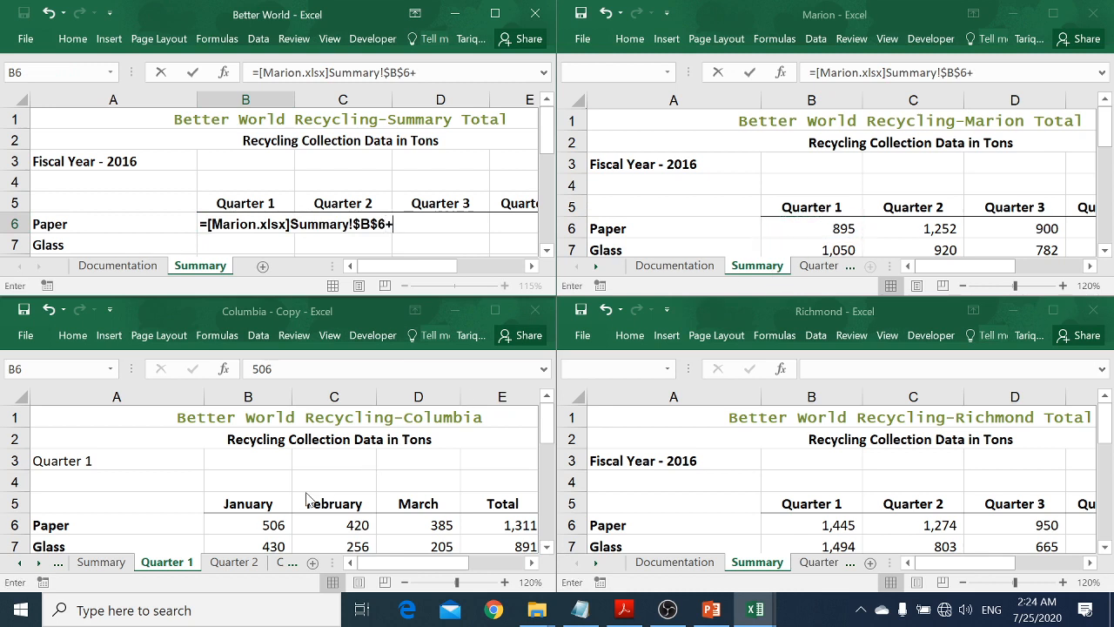
click(274, 522)
click(274, 523)
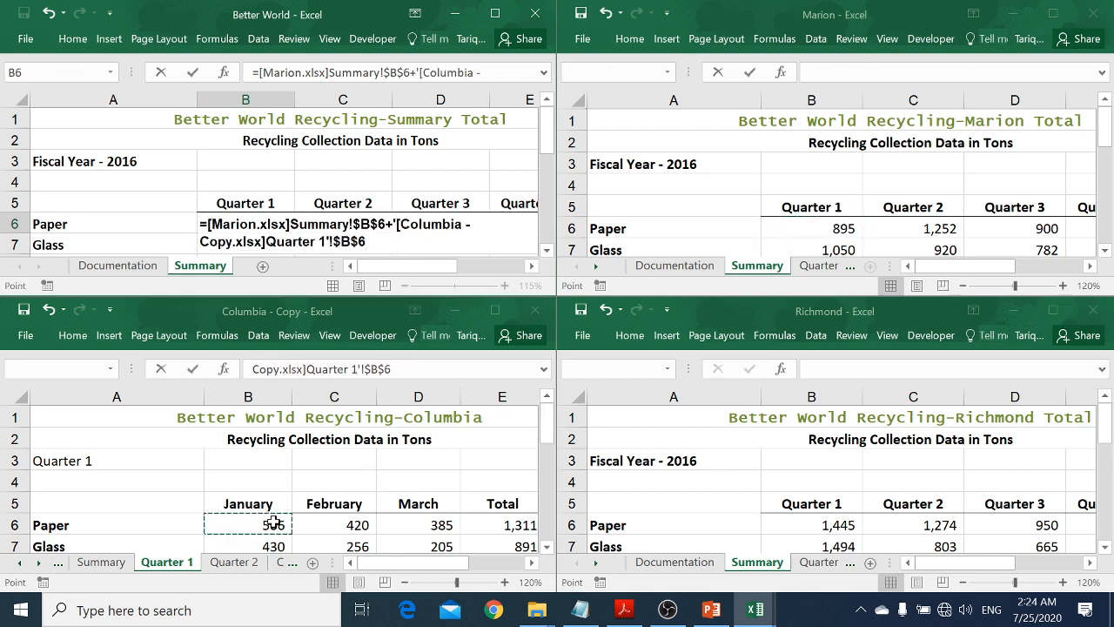
text(+)
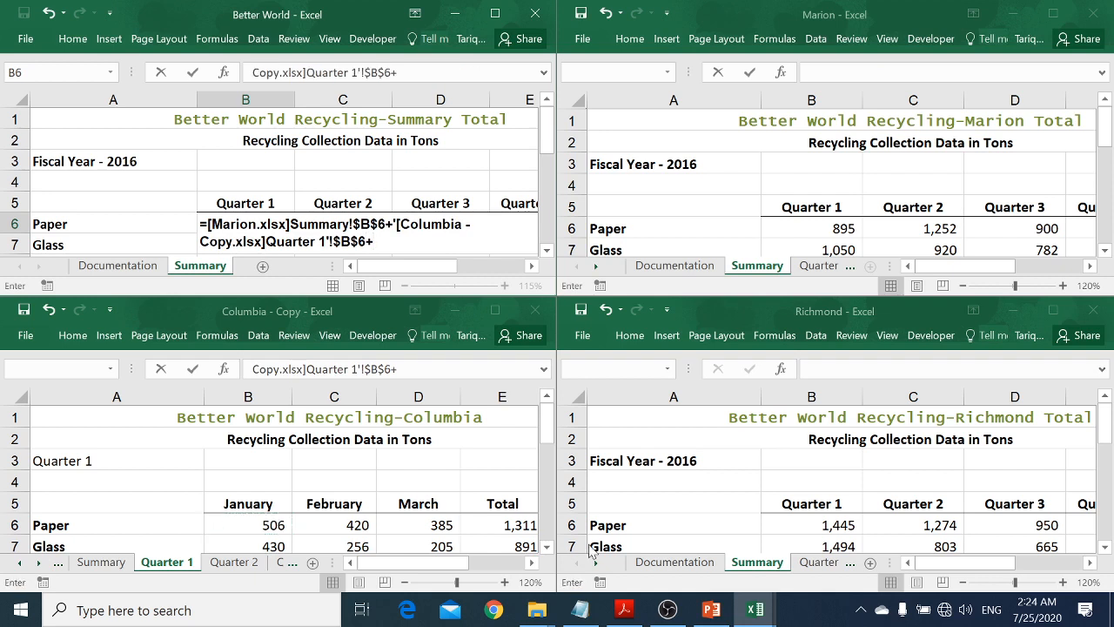
click(828, 522)
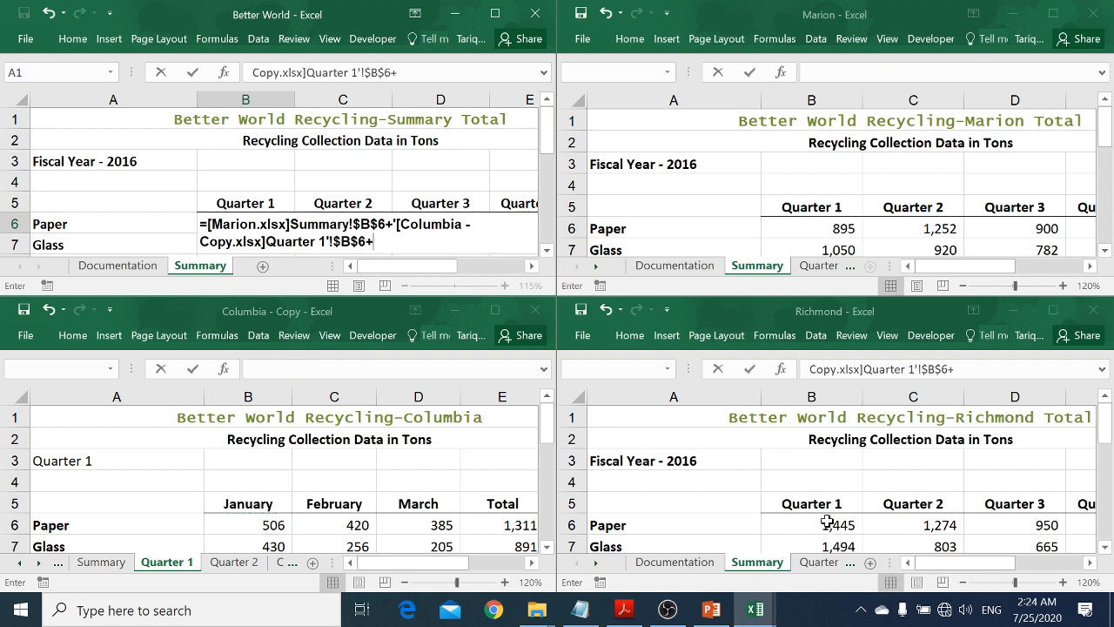
click(828, 523)
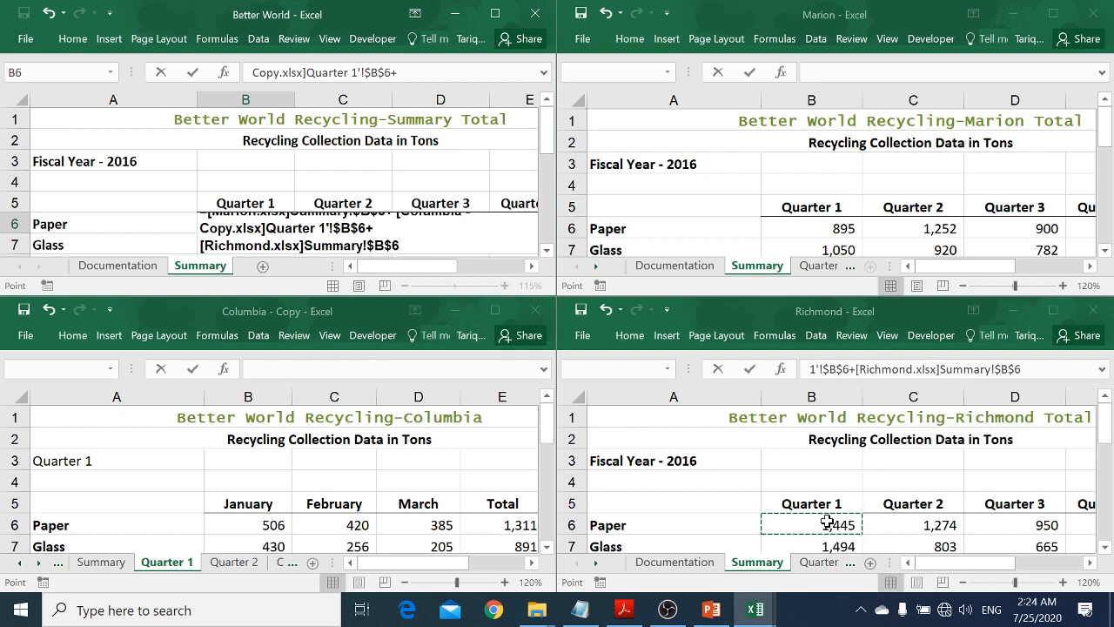
key(Return)
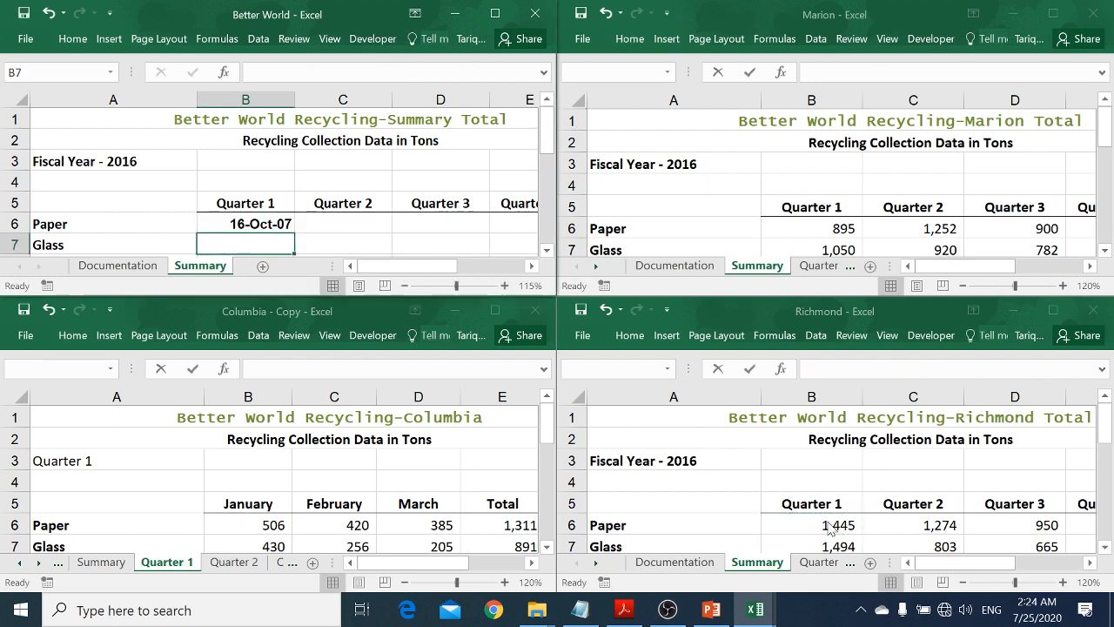
Apply the General number format to Better World's cell B6 and enlarge the formula bar to show the whole formula.
key(Up)
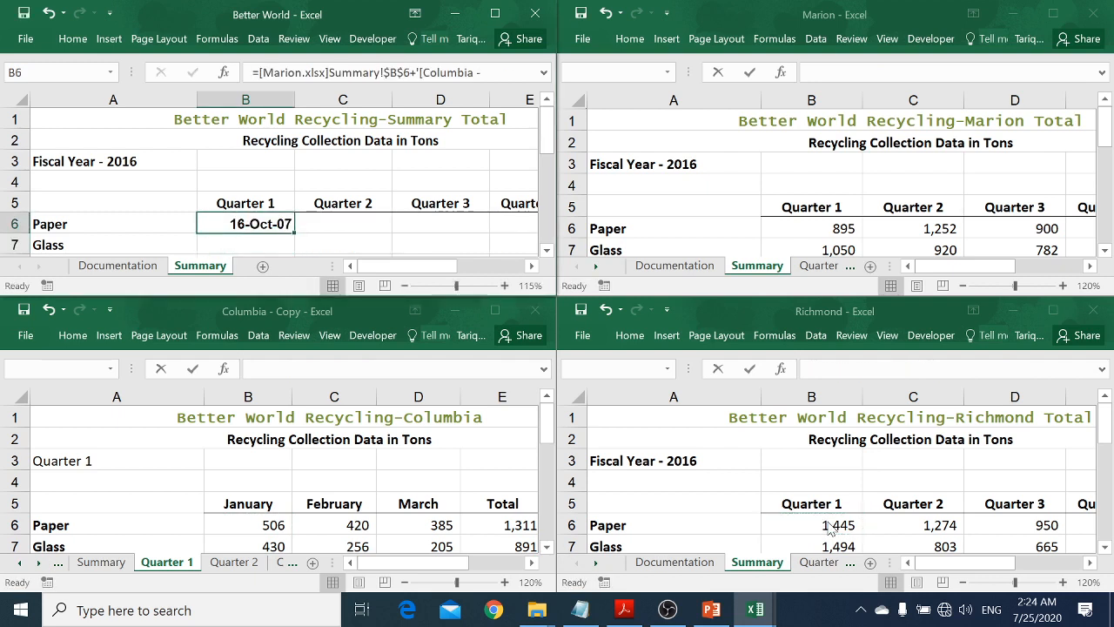
key(ctrl+shift+asciitilde)
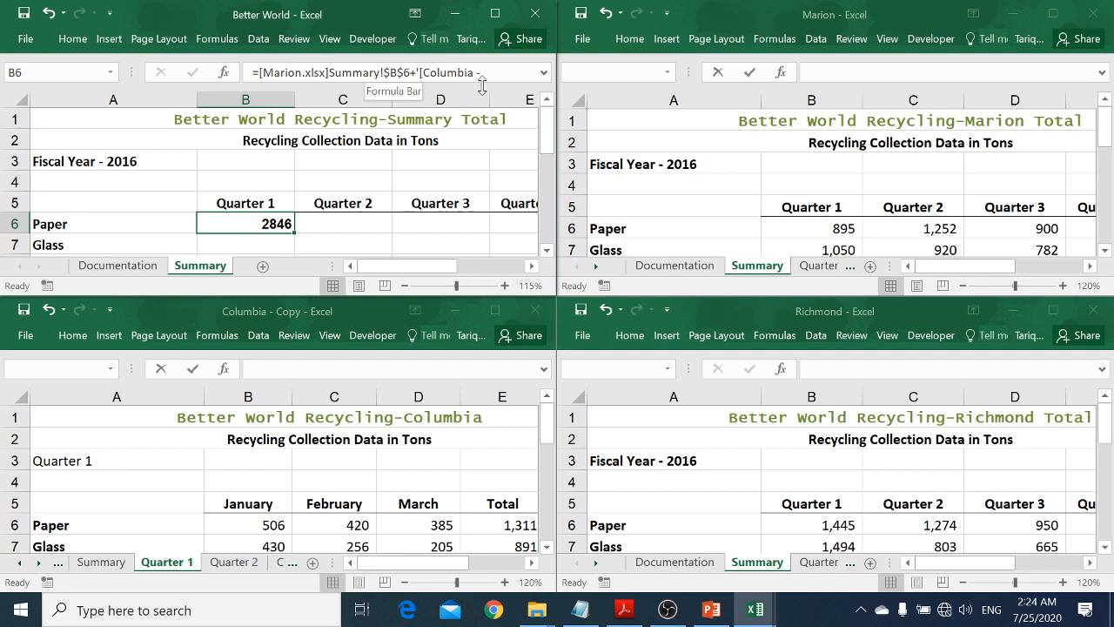
drag(482, 84, 483, 148)
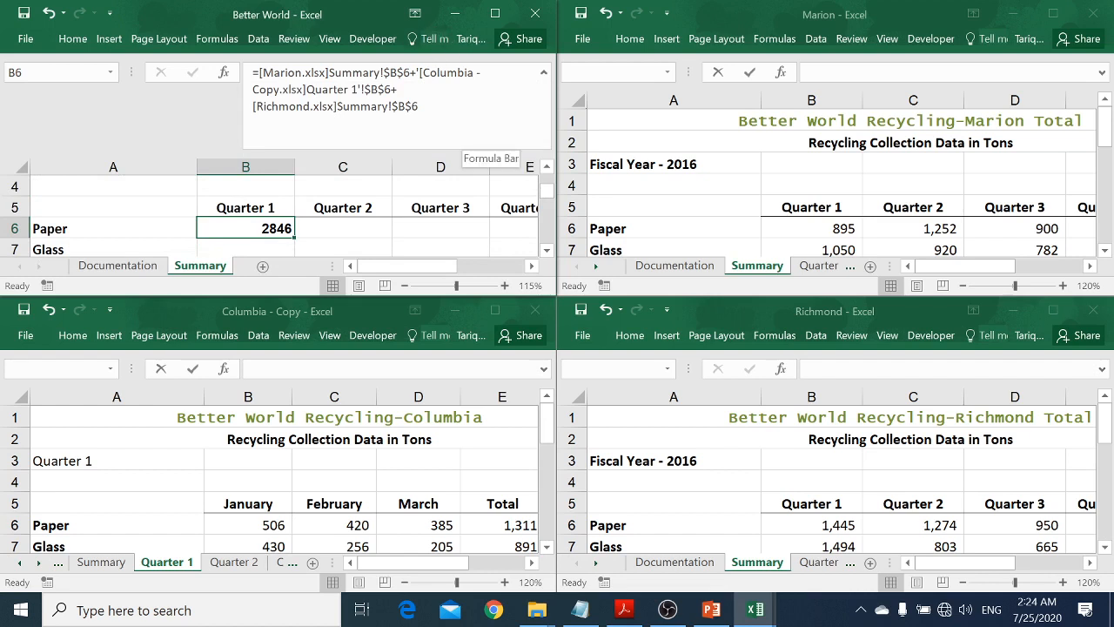
Check the formula in Better World's cell B6 and clear it from the cell.
click(417, 73)
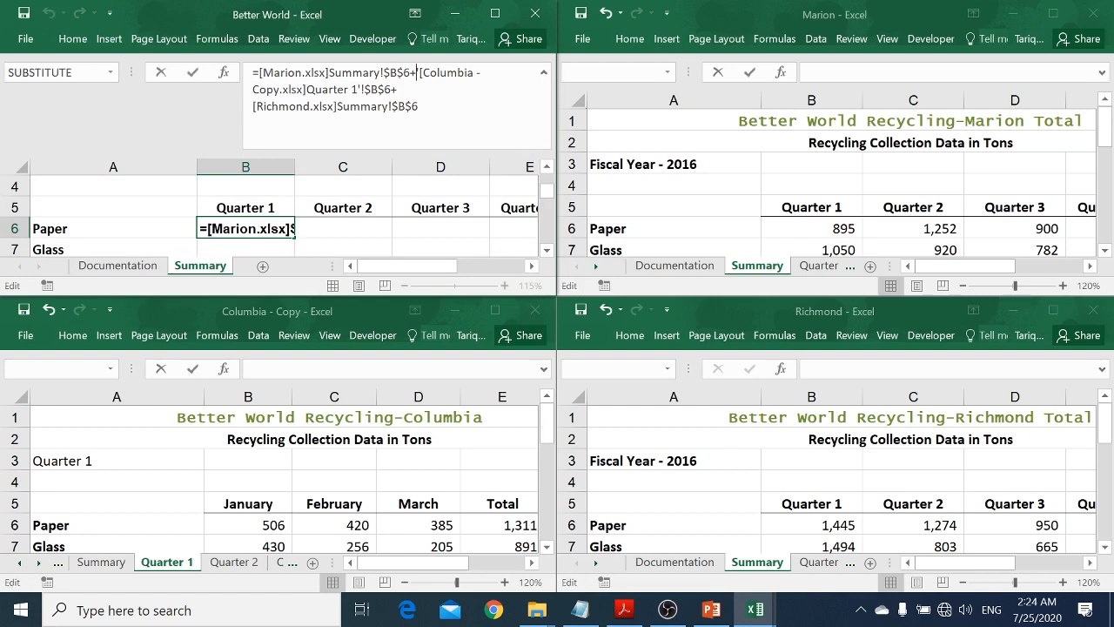
key(BackSpace)
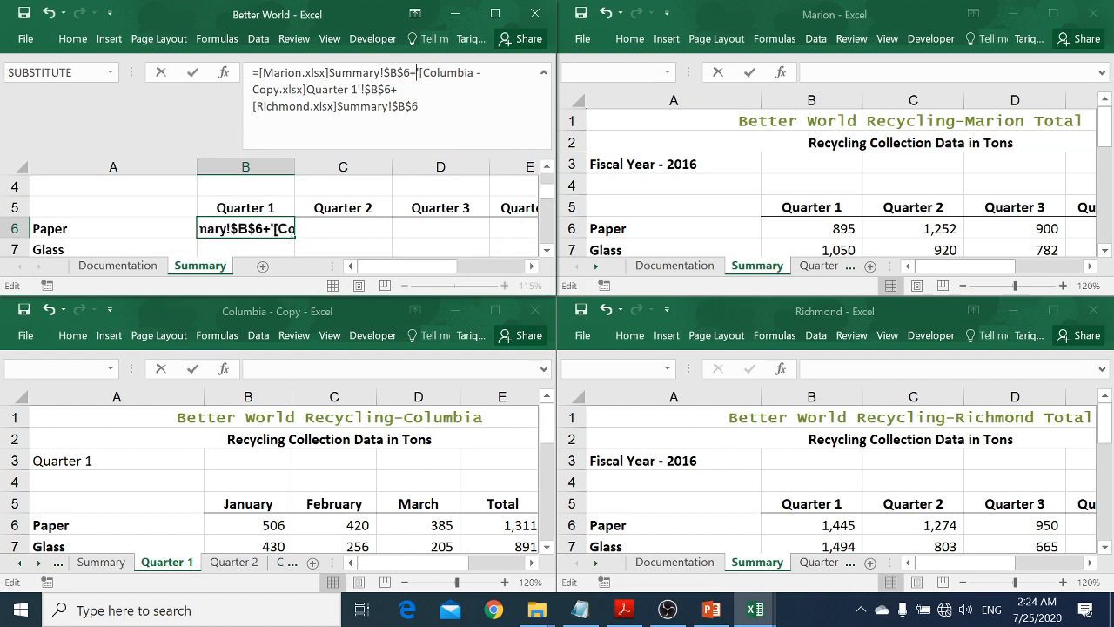
key(Return)
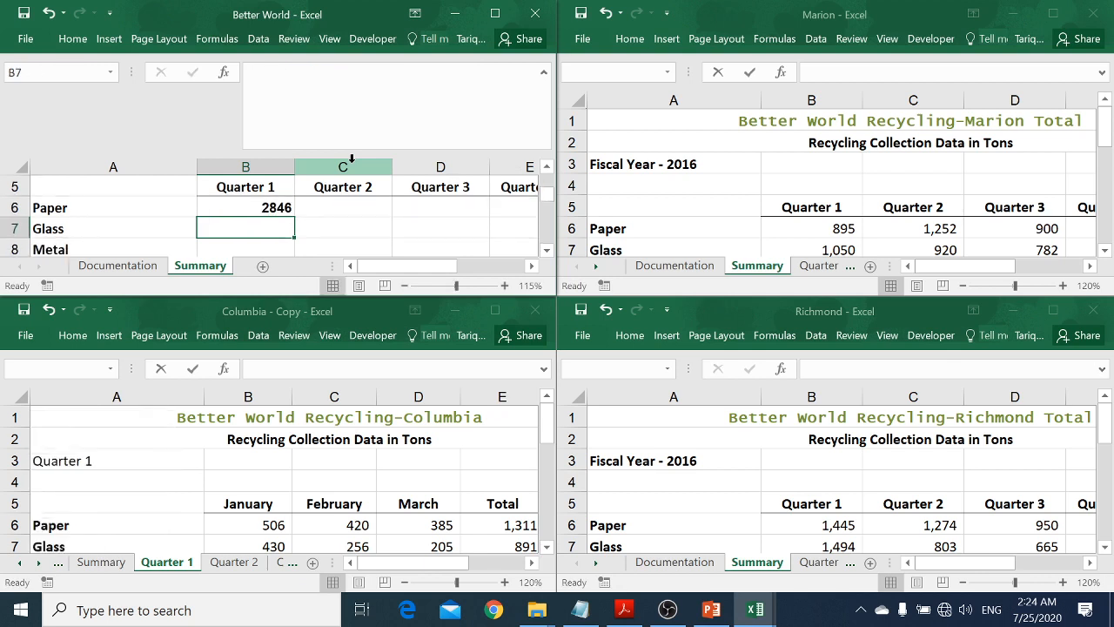
key(Up)
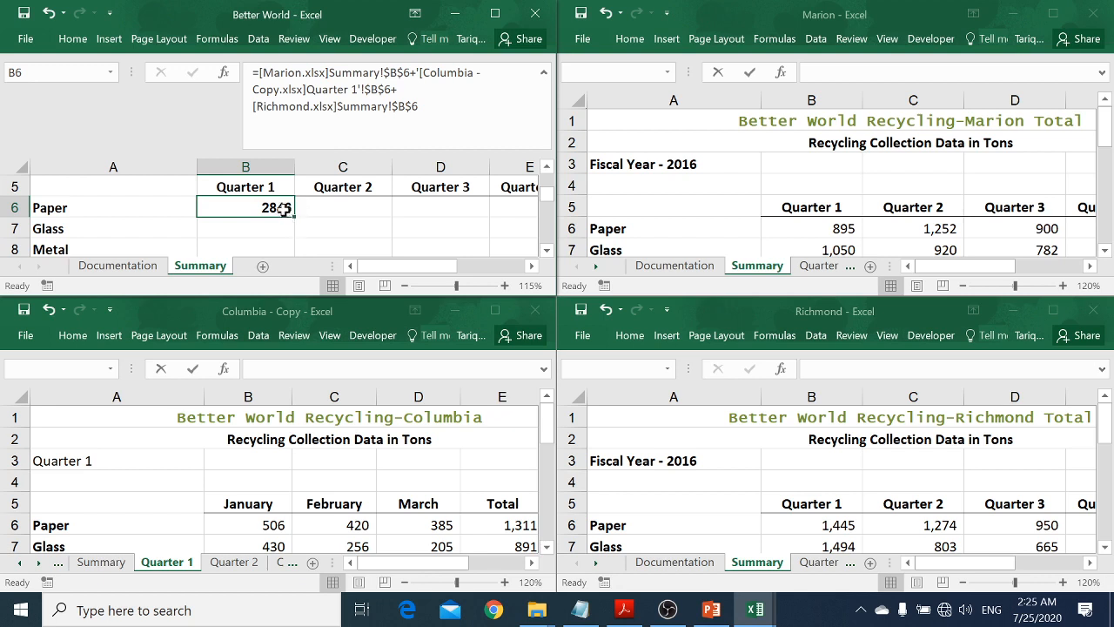
key(Delete)
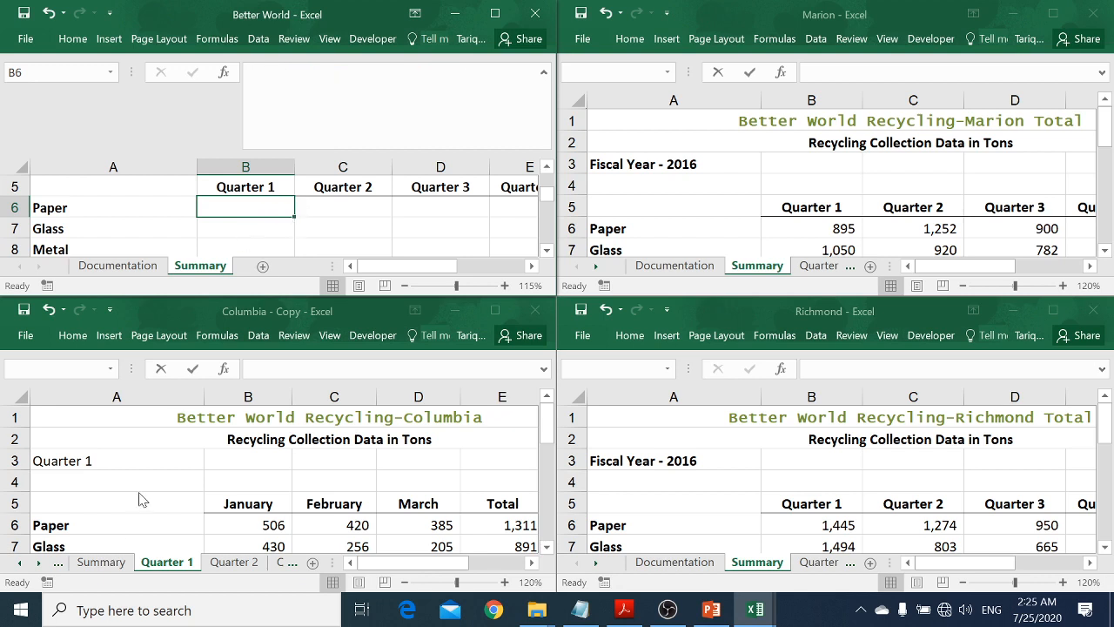
Switch the Columbia - Copy workbook to its Summary sheet and select the QTR1 Paper cell B6.
click(111, 566)
click(111, 564)
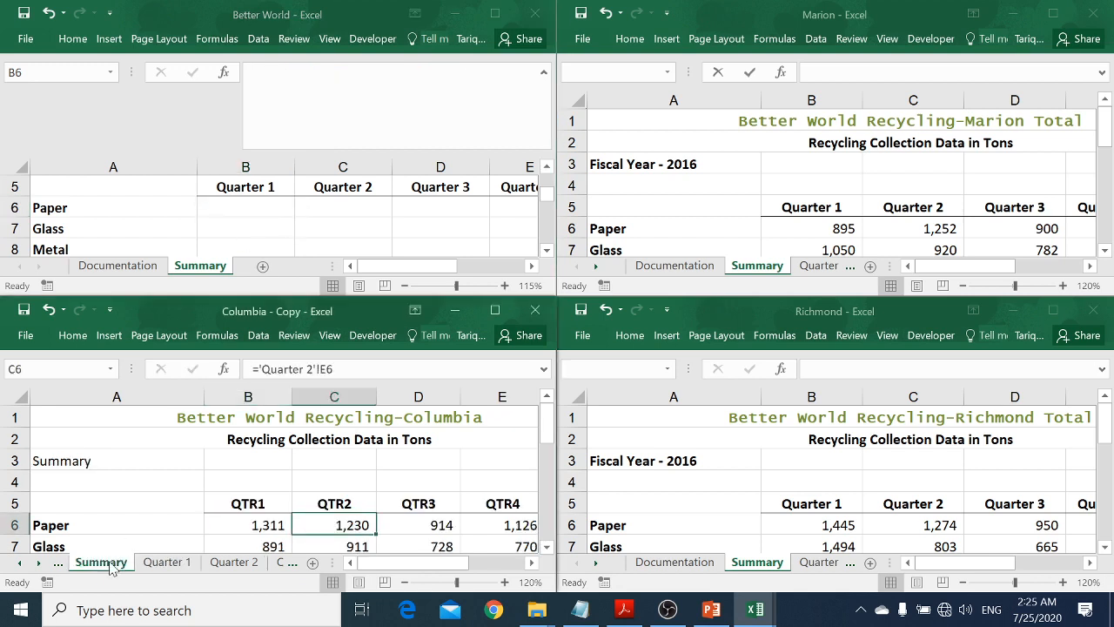
click(259, 526)
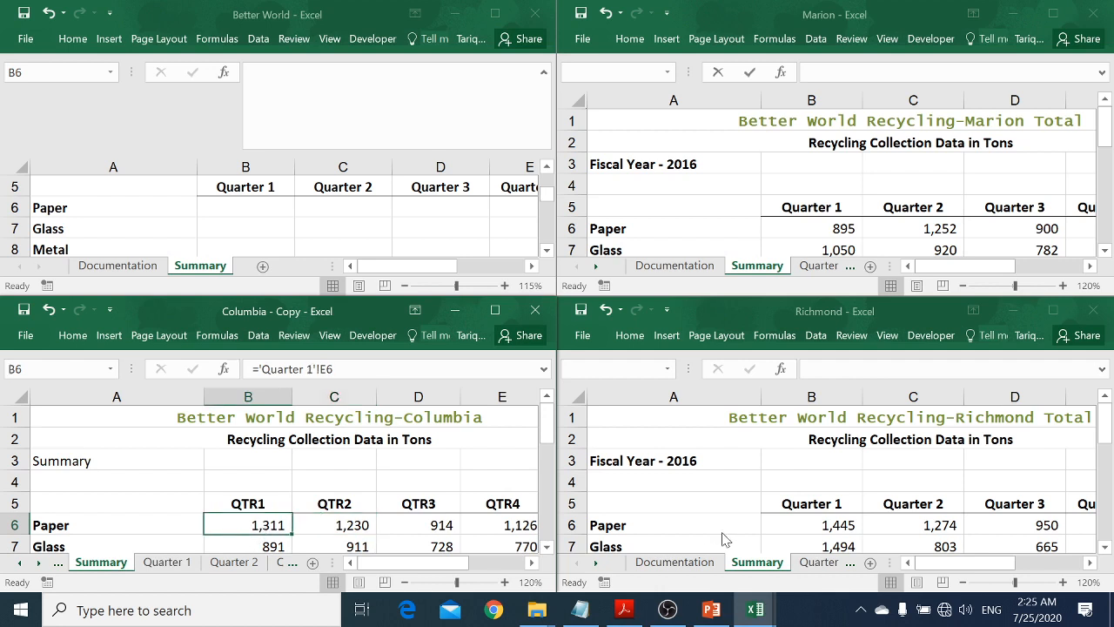
Enter a formula in Better World's Quarter 1 Paper cell B6 adding Summary cell B6 of the Marion, Columbia - Copy and Richmond workbooks.
click(244, 206)
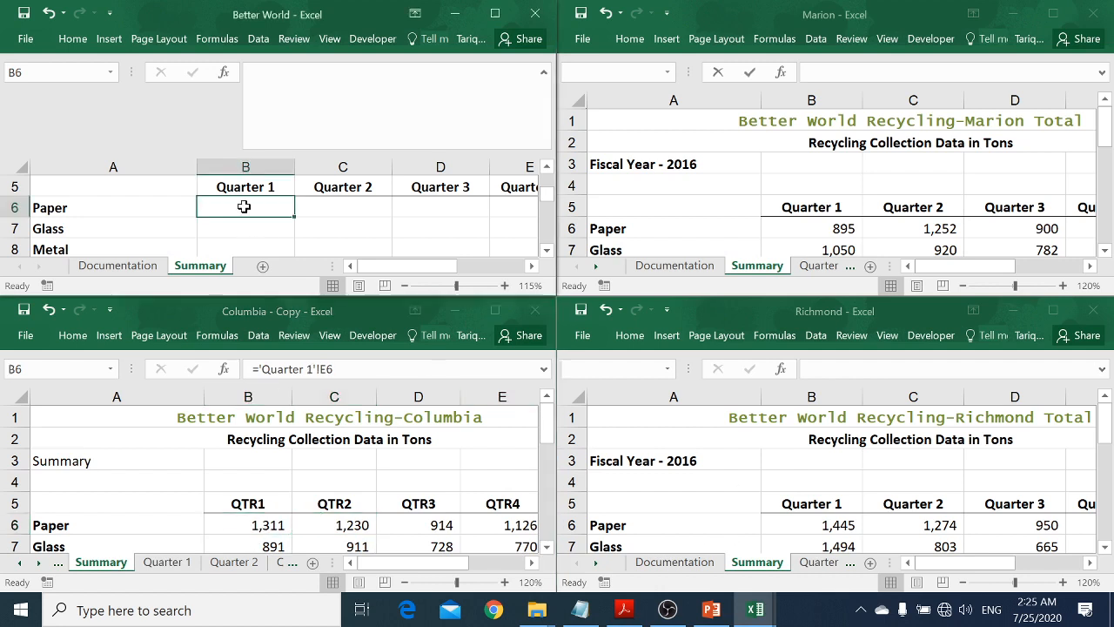
text(=)
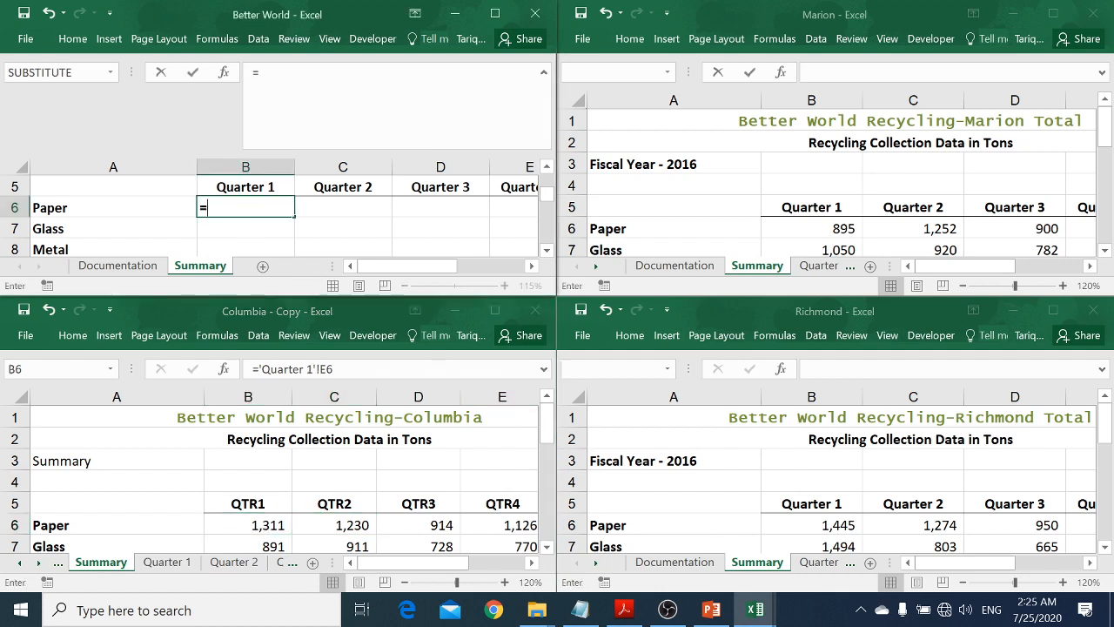
click(822, 232)
click(822, 233)
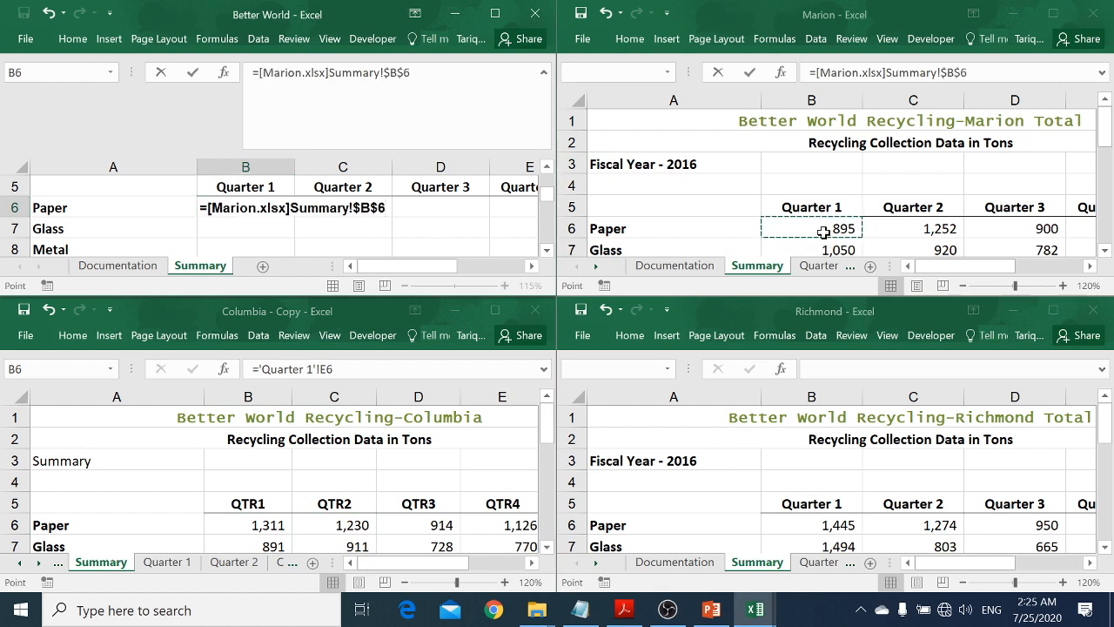
text(+)
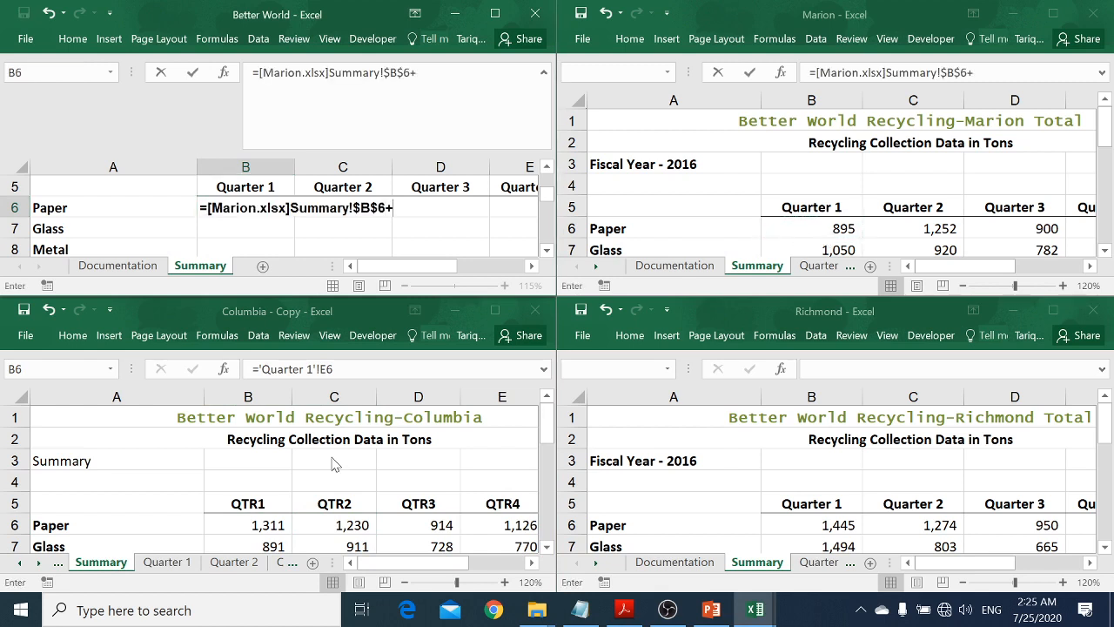
click(248, 525)
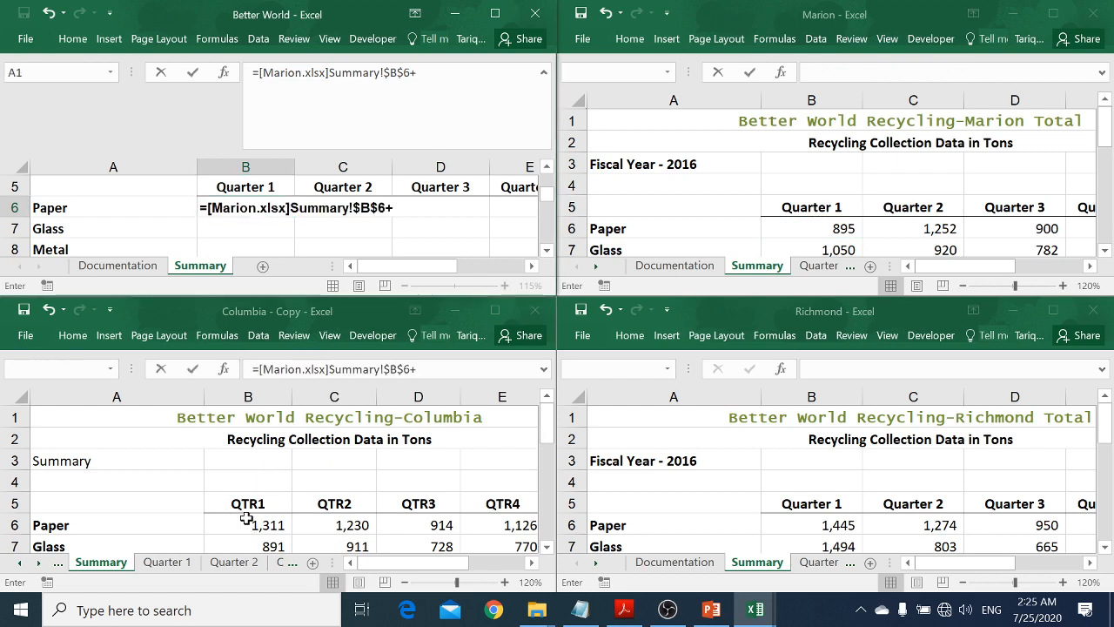
click(247, 522)
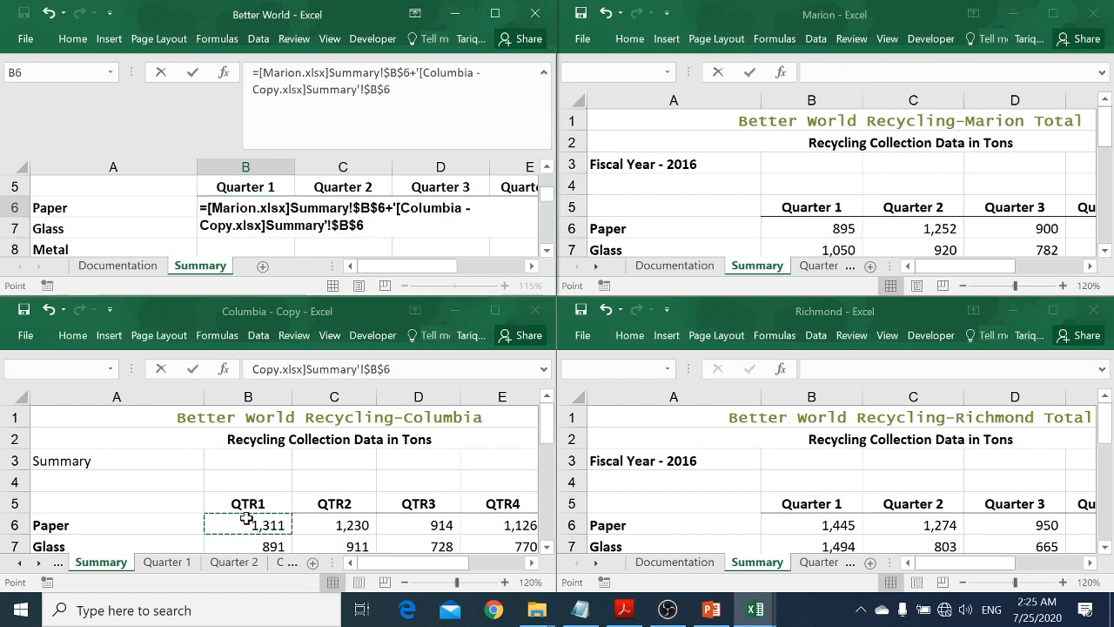
text(+)
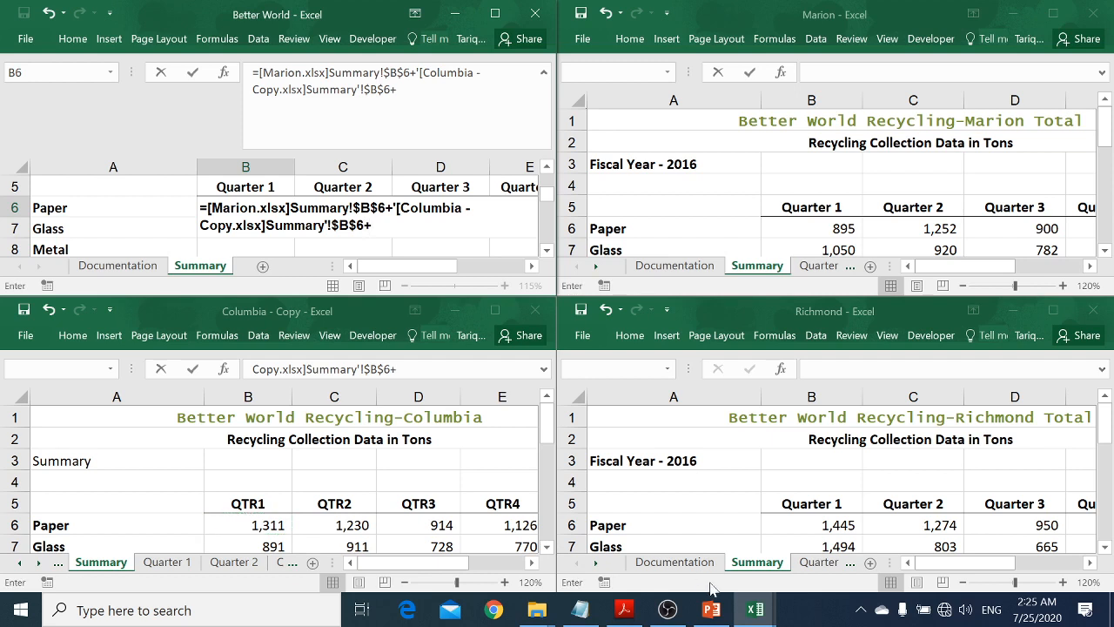
click(827, 524)
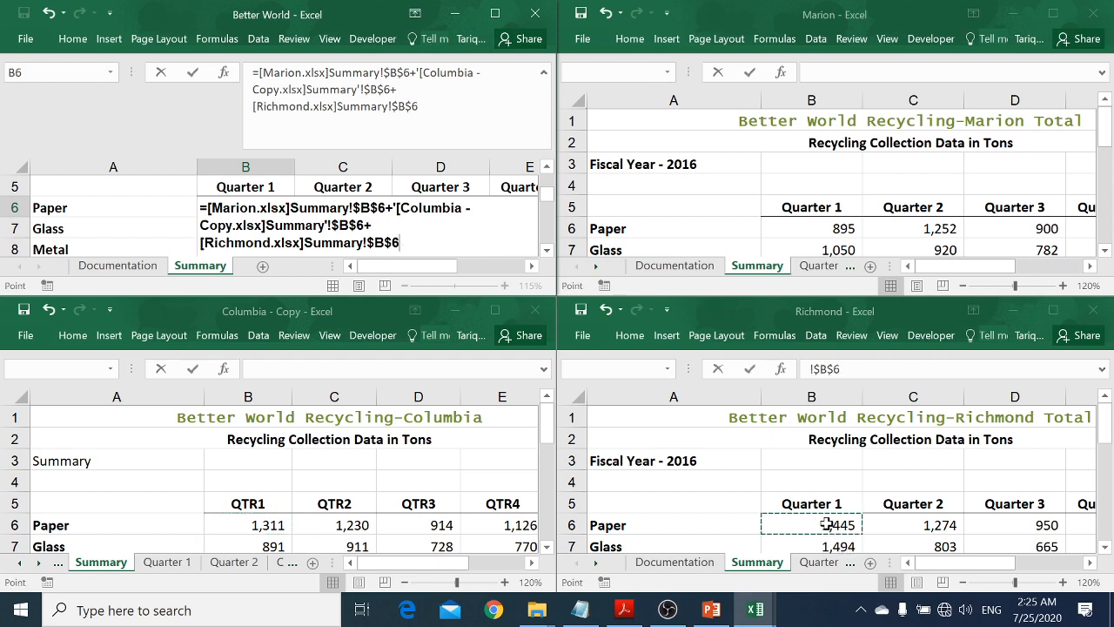
key(Return)
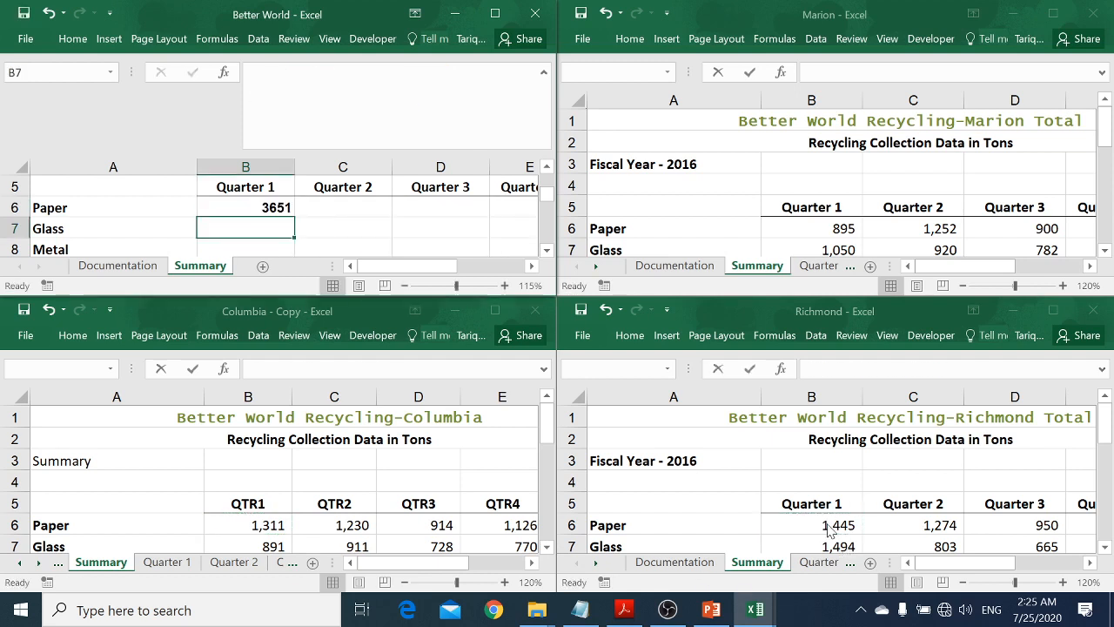
Enter a formula in Better World's Quarter 2 Paper cell C6 adding Summary cell C6 of the Marion, Columbia - Copy and Richmond workbooks.
key(Up)
key(Right)
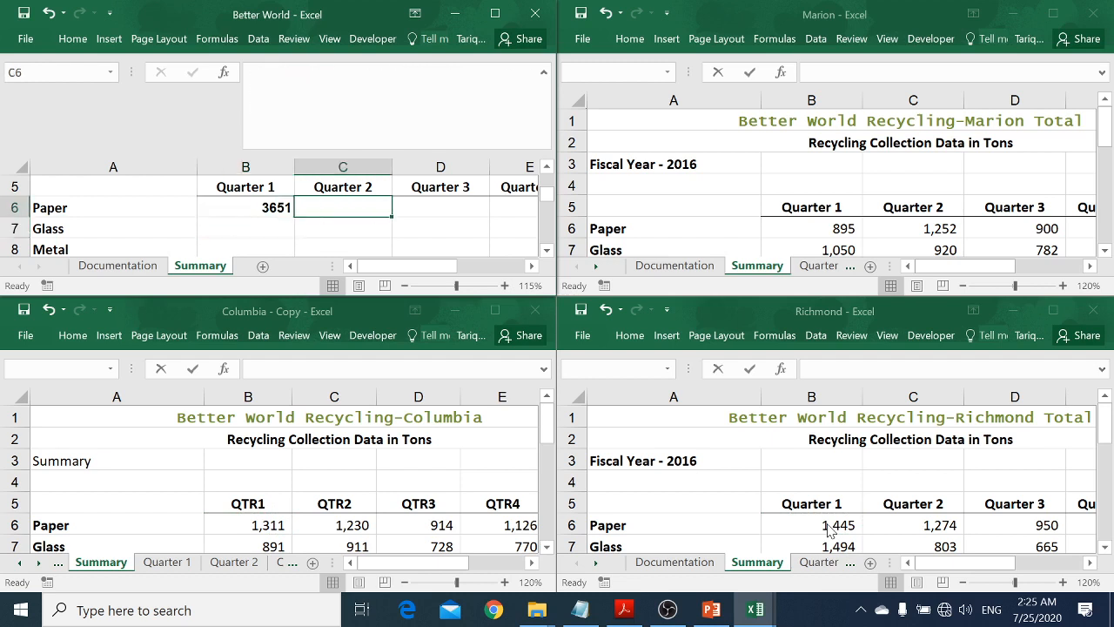
text(=)
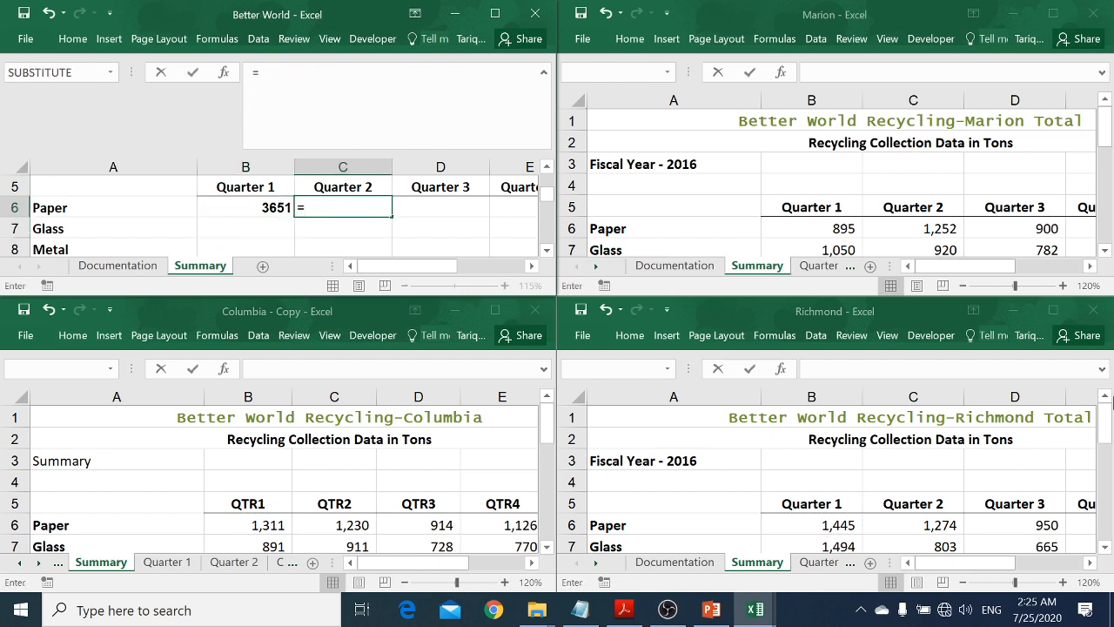
click(926, 228)
click(925, 228)
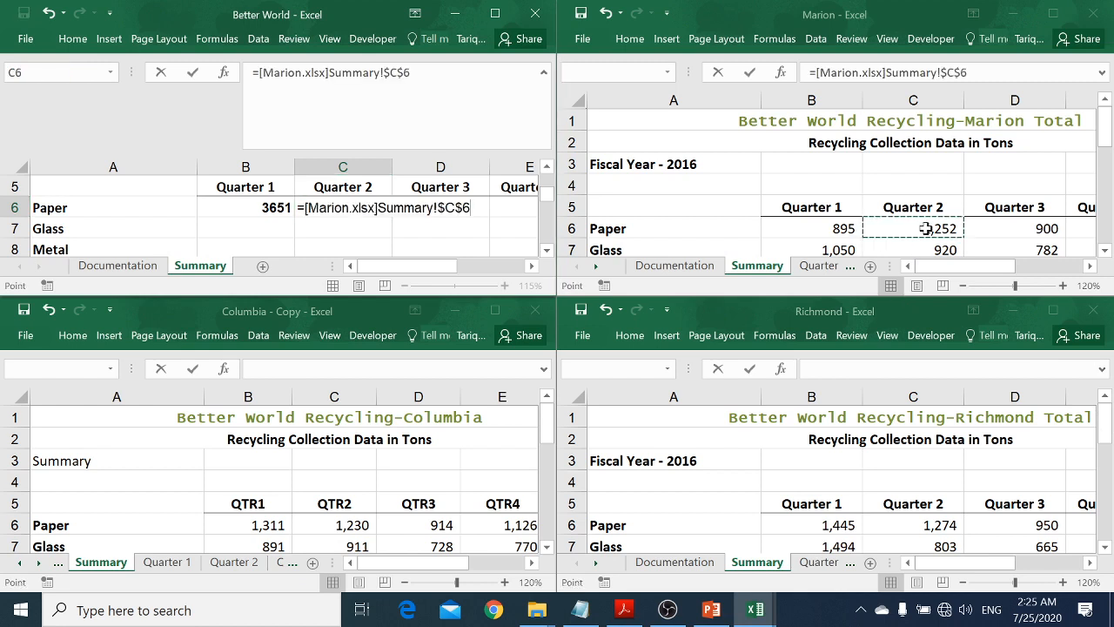
text(+)
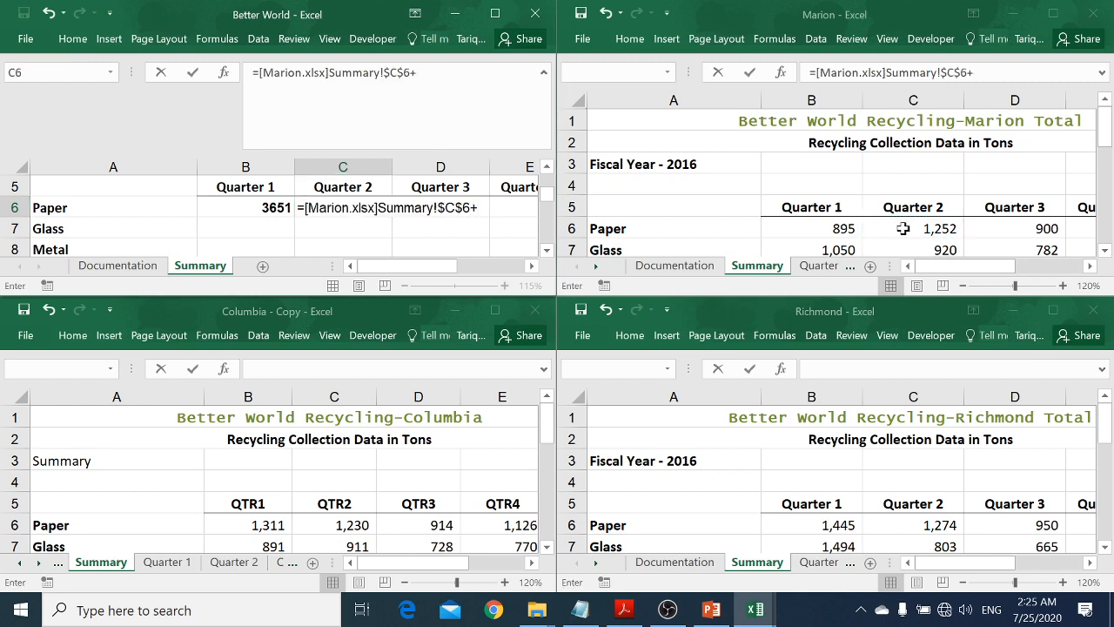
click(332, 526)
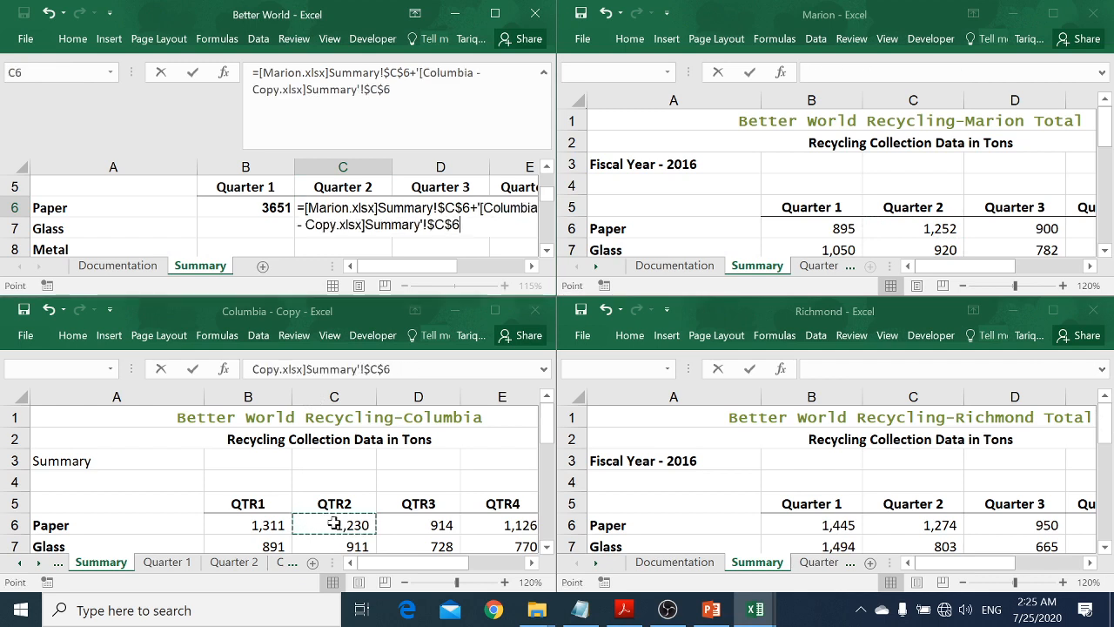
text(+)
click(908, 527)
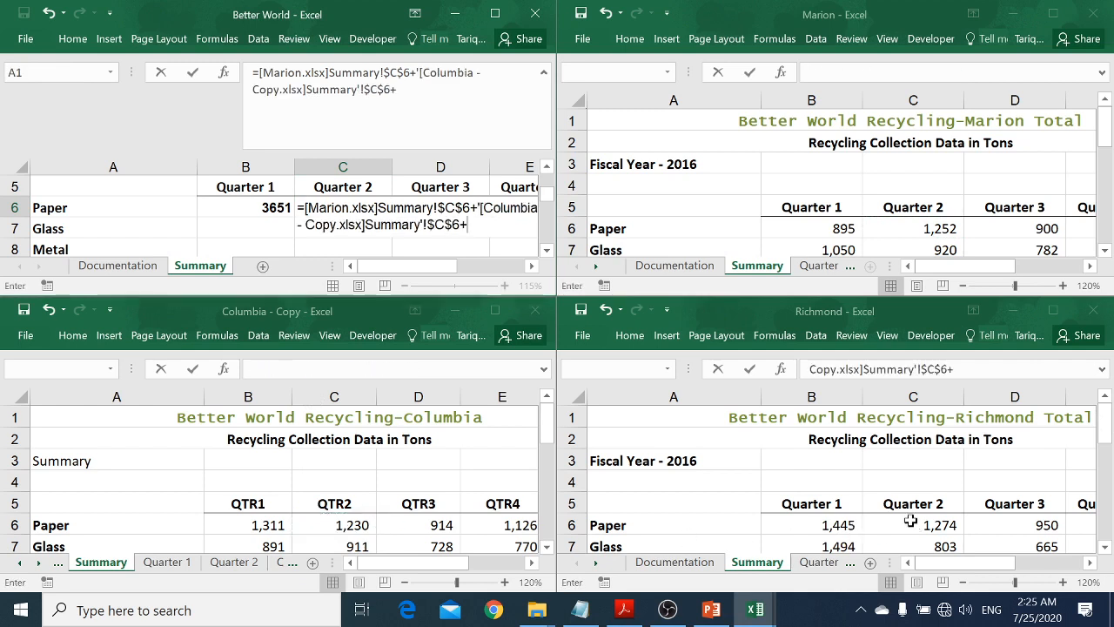
click(908, 527)
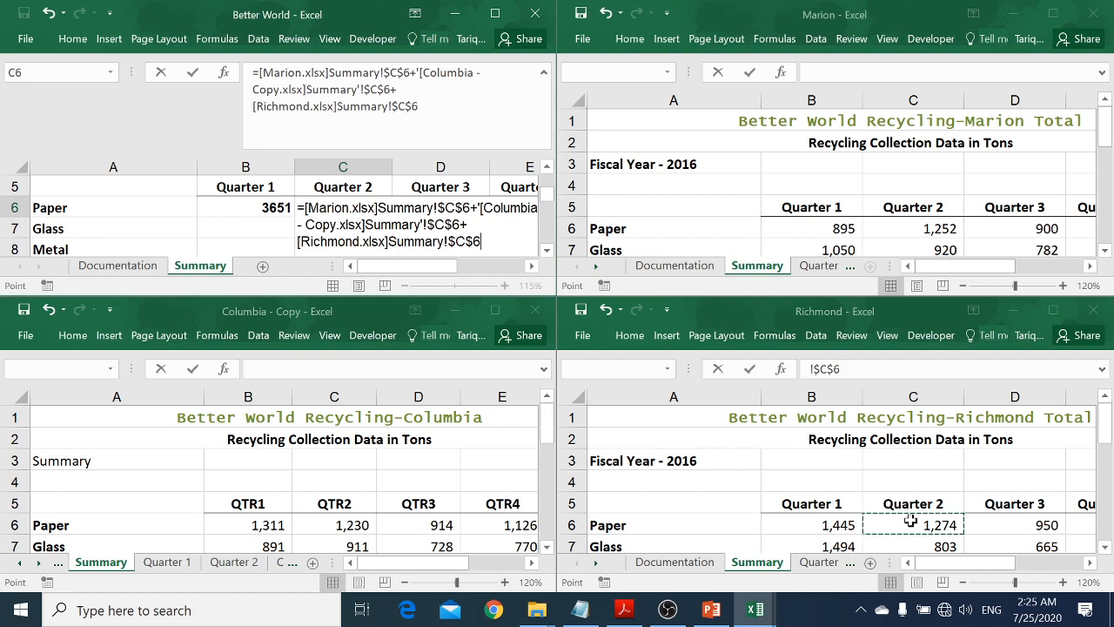
text(+)
key(BackSpace)
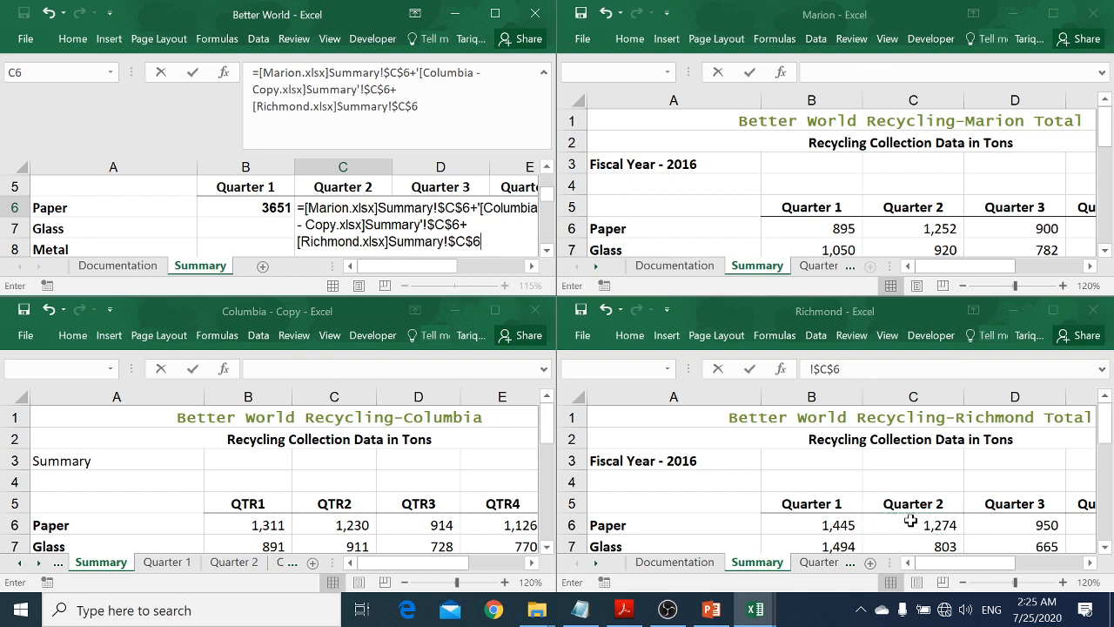
key(Return)
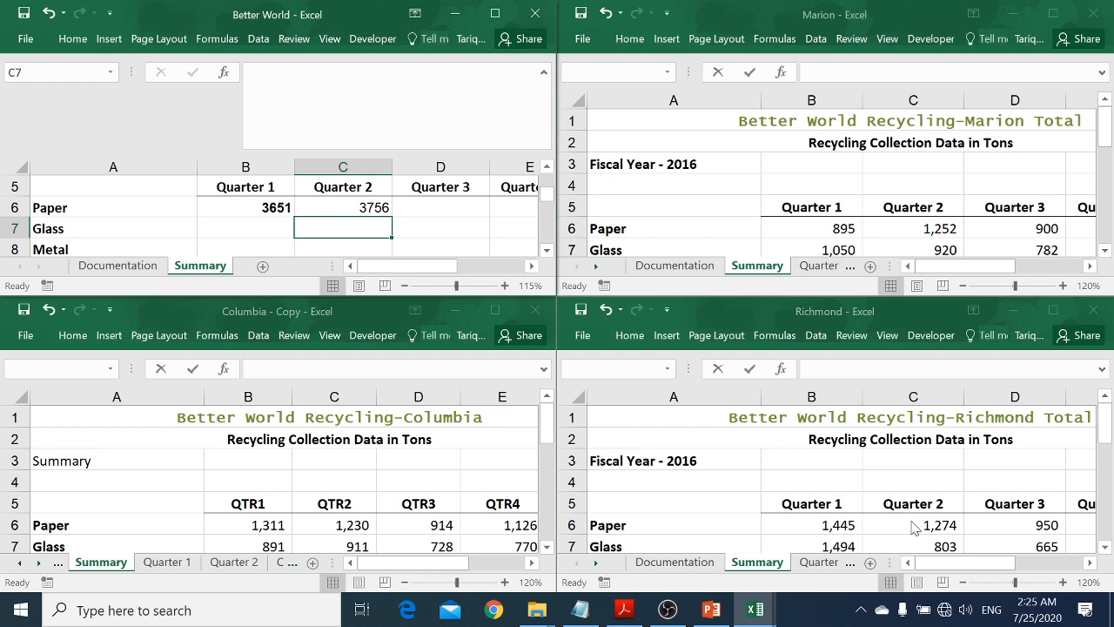
key(Up)
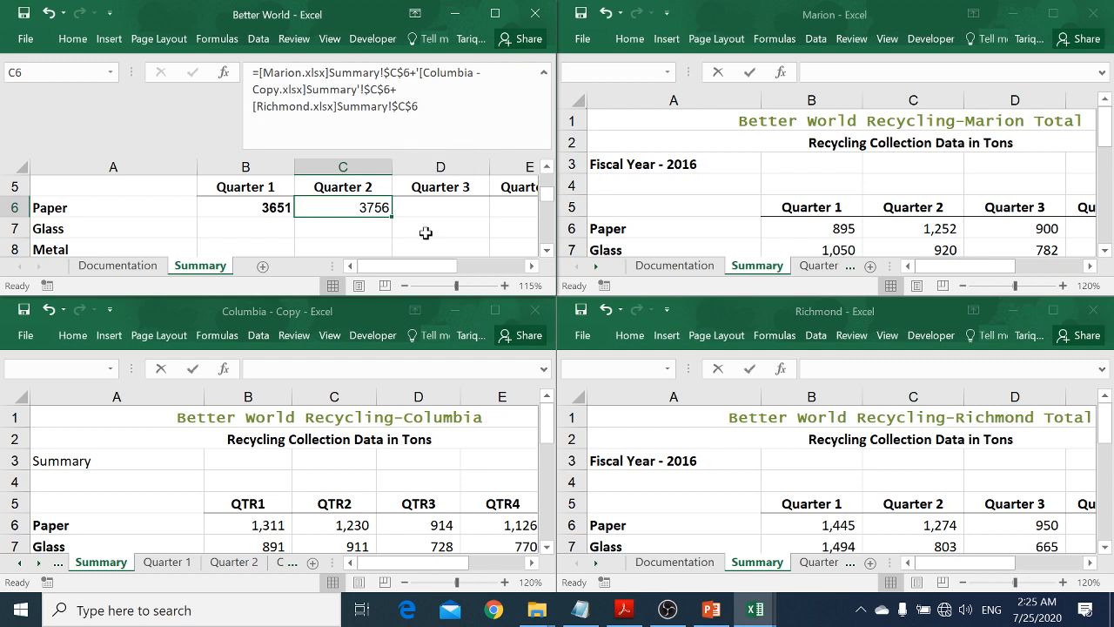
Collapse Better World's formula bar and fill the Quarter 1 Paper formula in B6 down through the Plastic row, B10.
key(ctrl+shift+u)
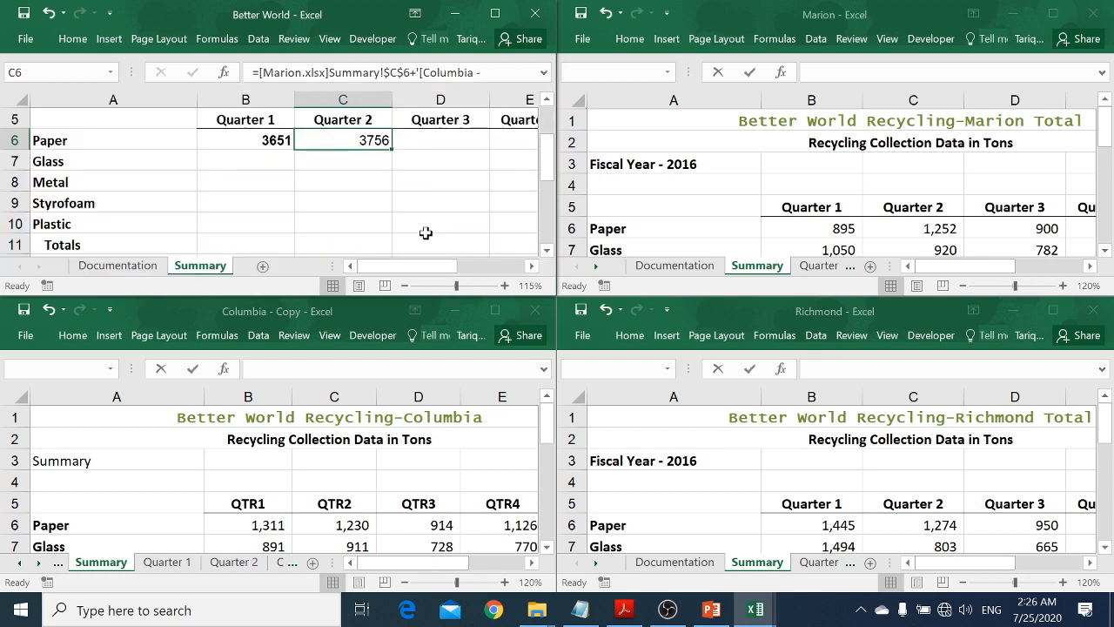
click(270, 144)
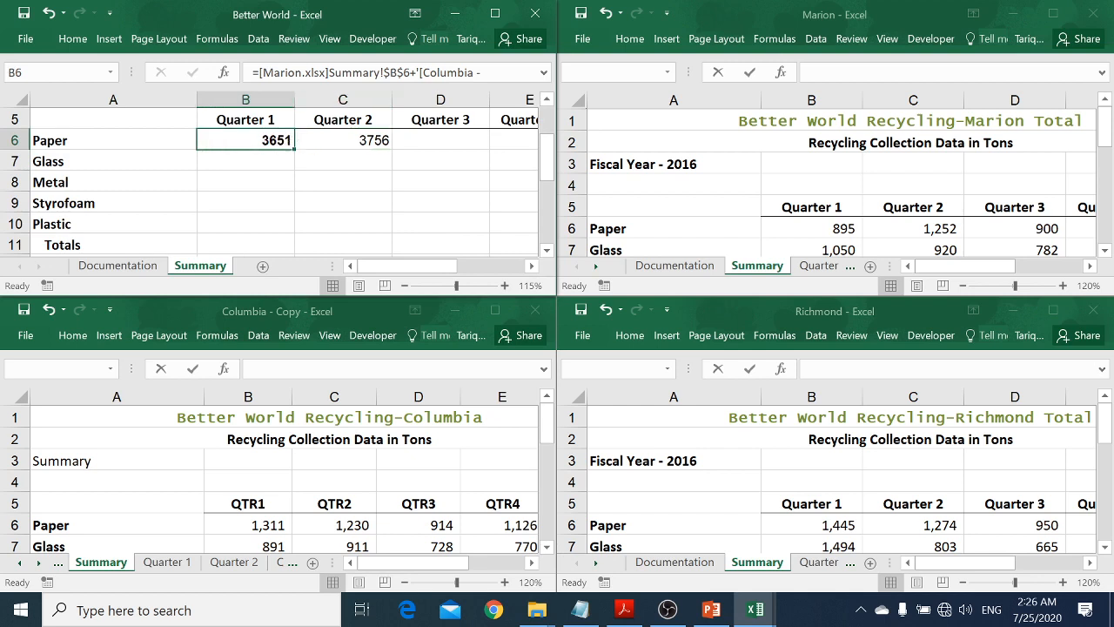
drag(299, 149, 291, 230)
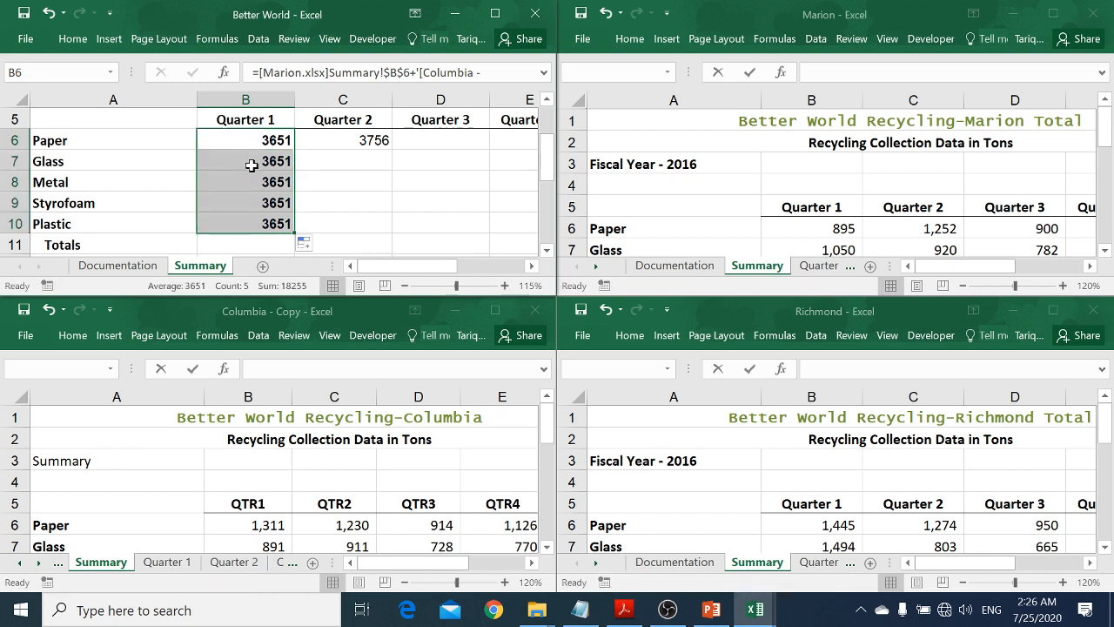
Expand Better World's formula bar and compare the references in the Quarter 1 formulas from B6 down to B9.
click(262, 145)
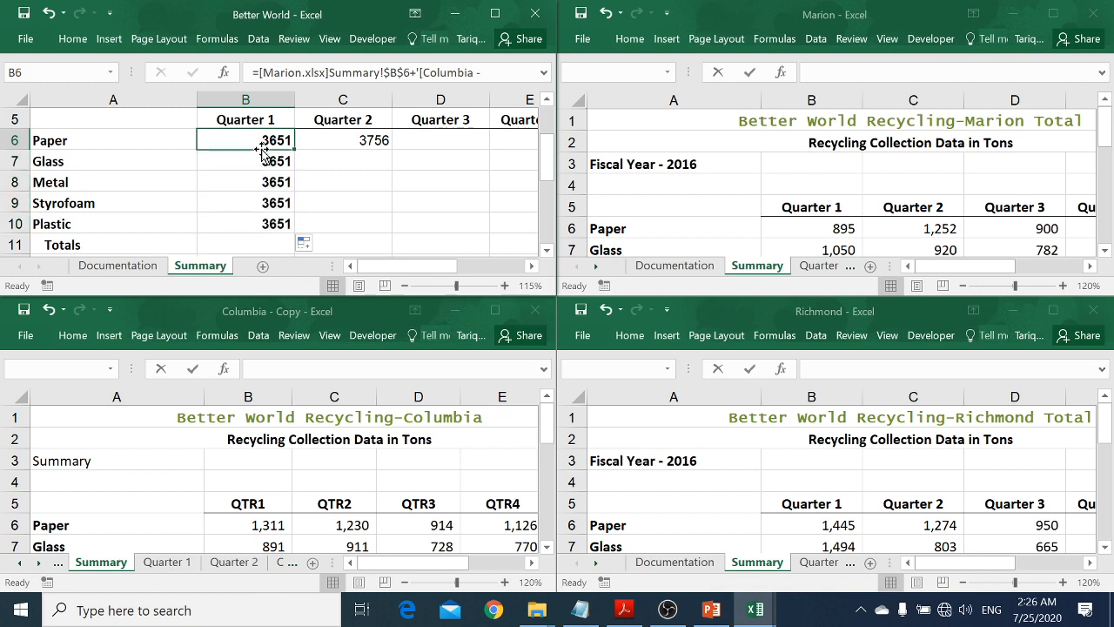
drag(262, 83, 261, 150)
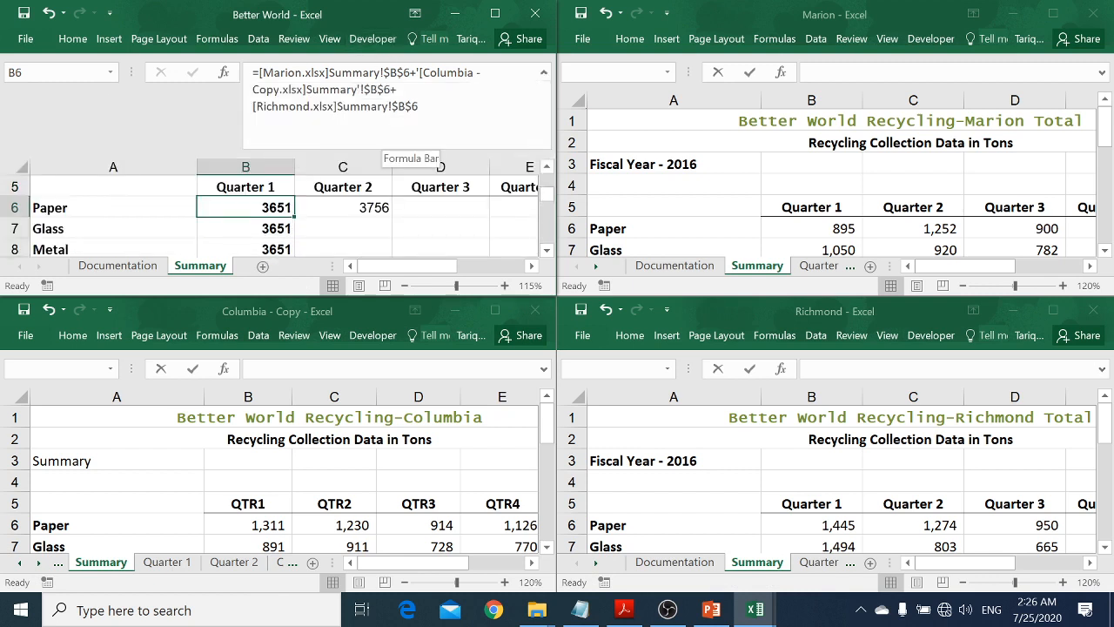
key(Down)
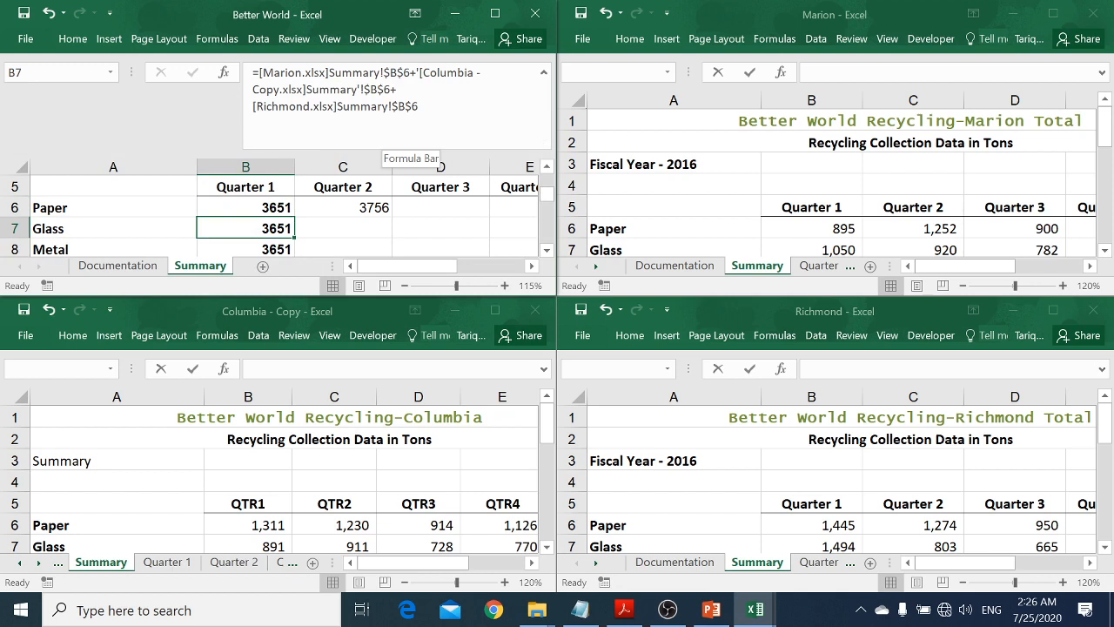
key(Down)
key(Down)
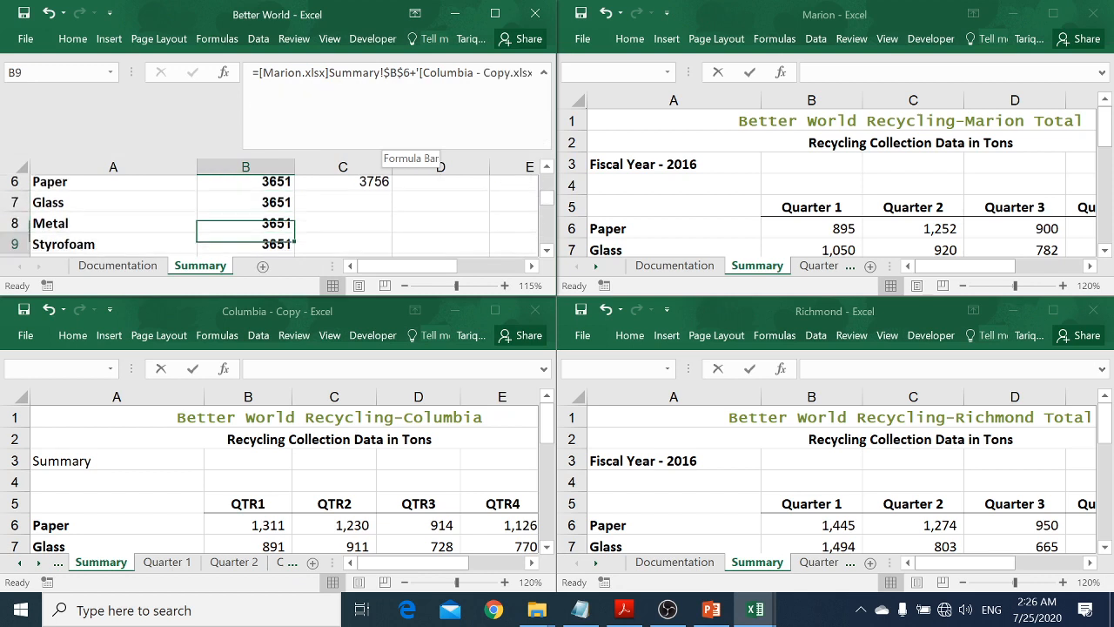
key(Up)
key(Up)
key(Up)
key(Up)
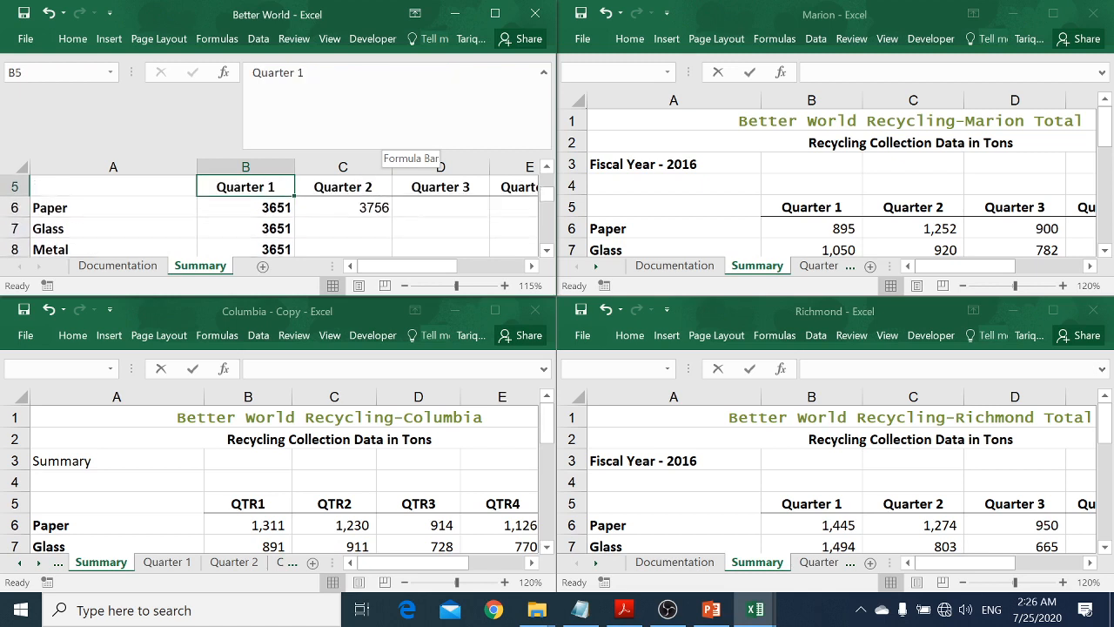
key(Down)
key(Down)
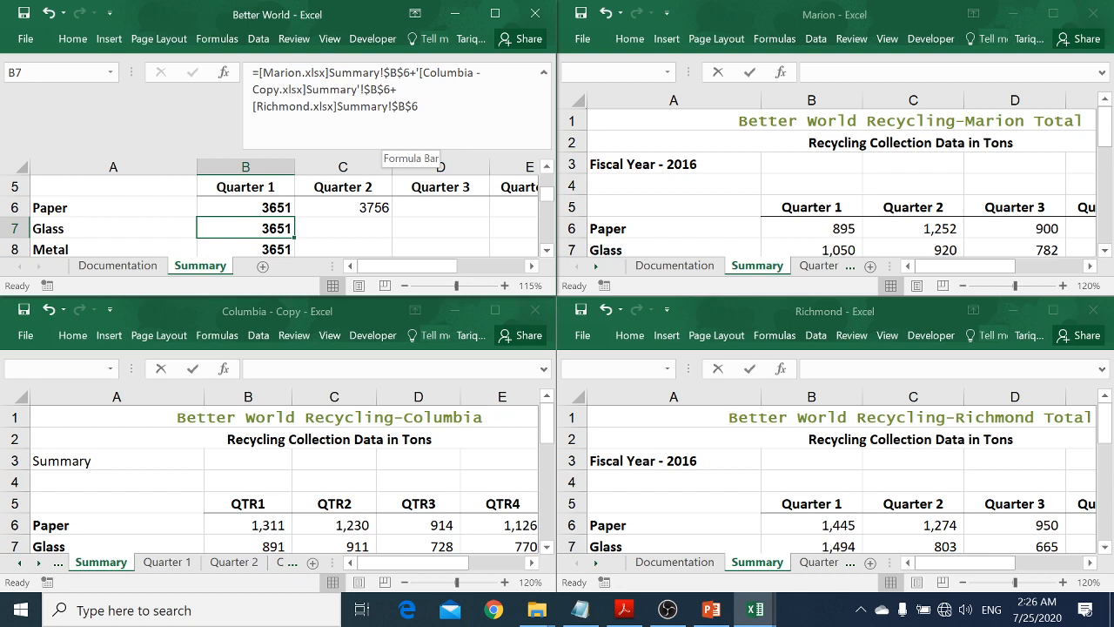
Change the Marion, Columbia - Copy and Richmond references in Better World's Quarter 1 Glass cell B7 to relative B6 and check the formula.
click(390, 72)
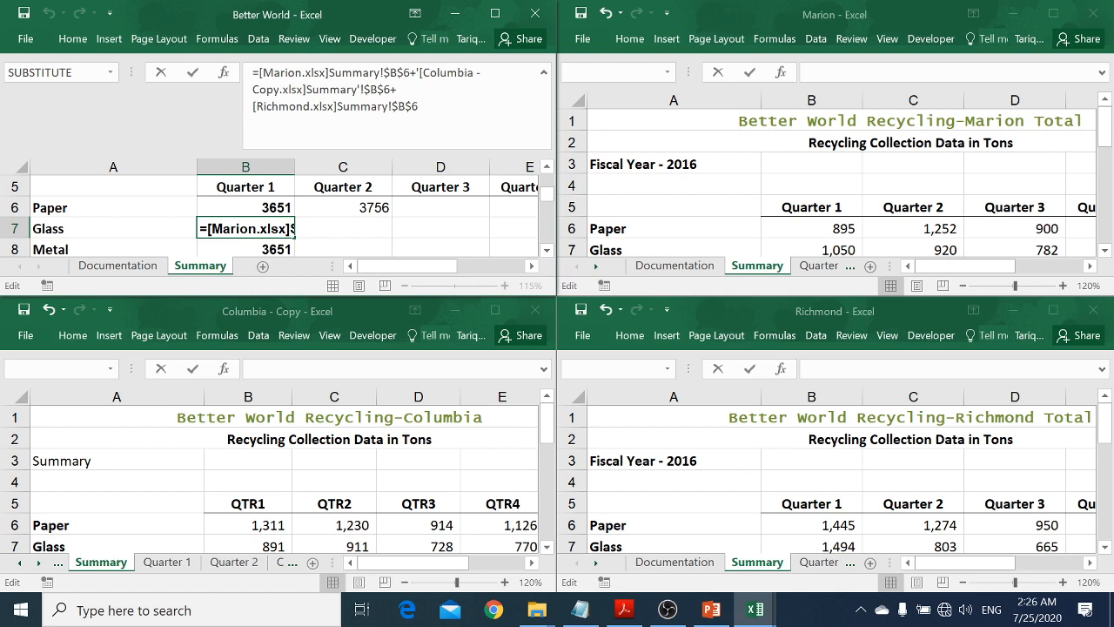
key(F4)
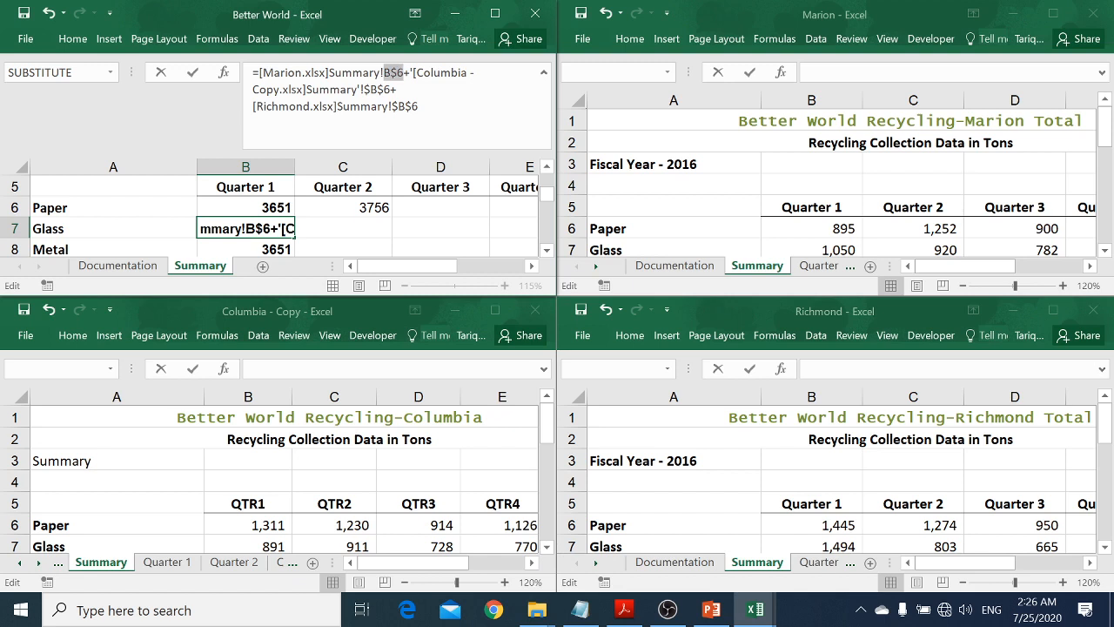
key(F4)
key(F4)
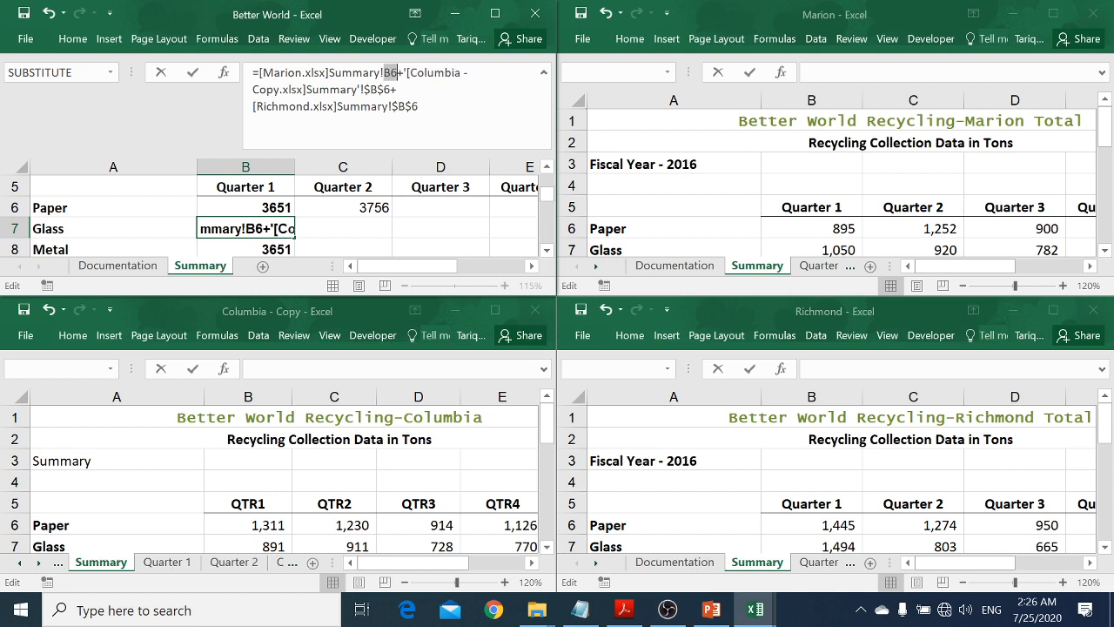
key(Down)
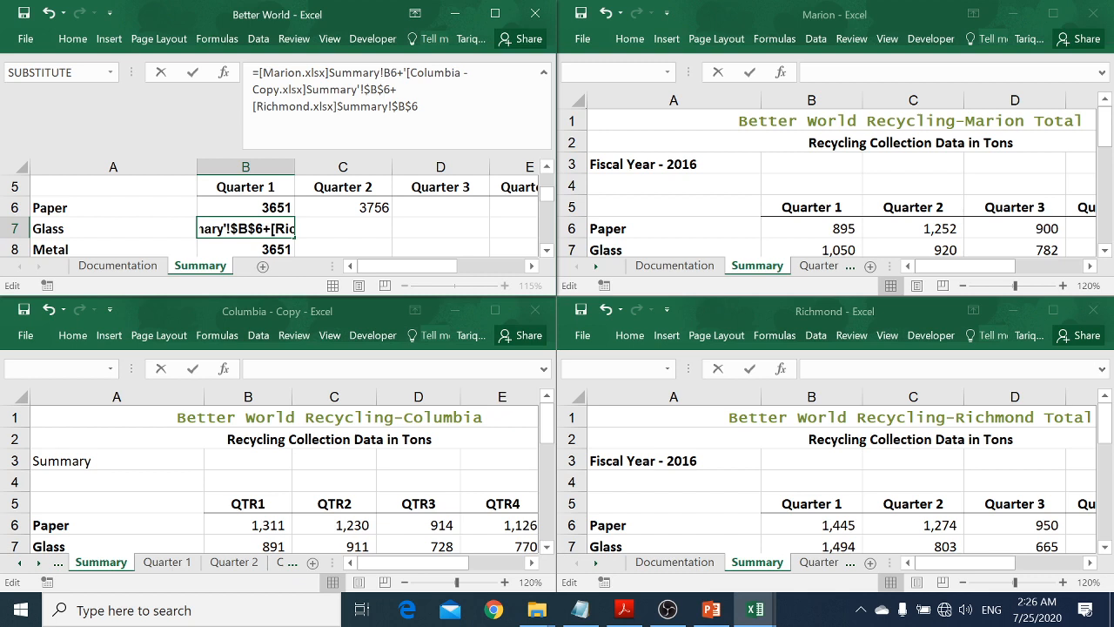
key(F4)
key(F4)
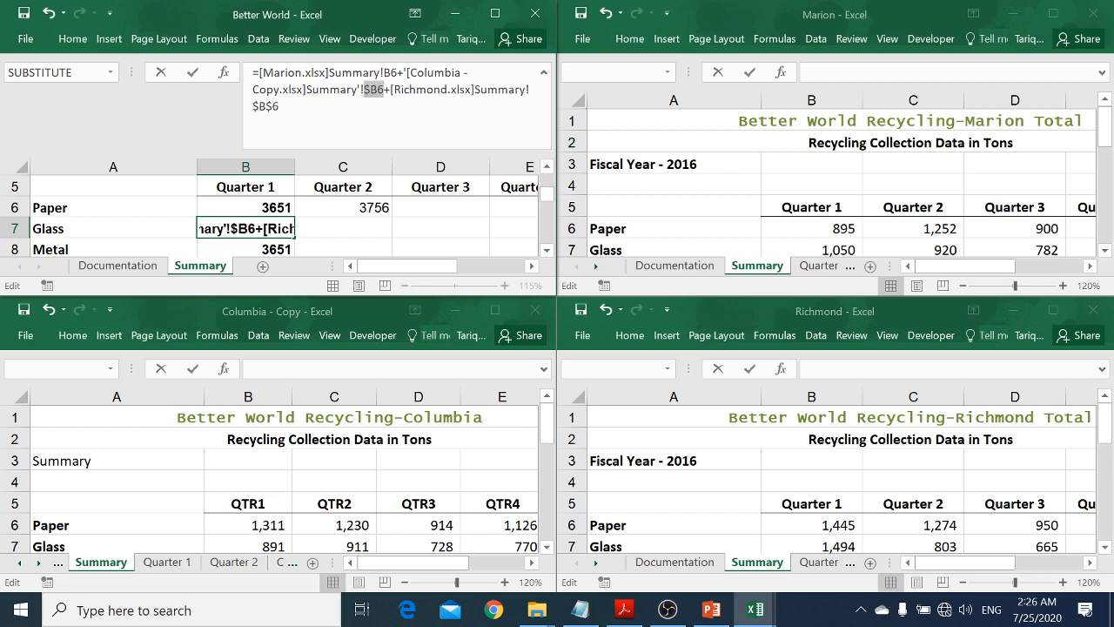
key(F4)
click(279, 106)
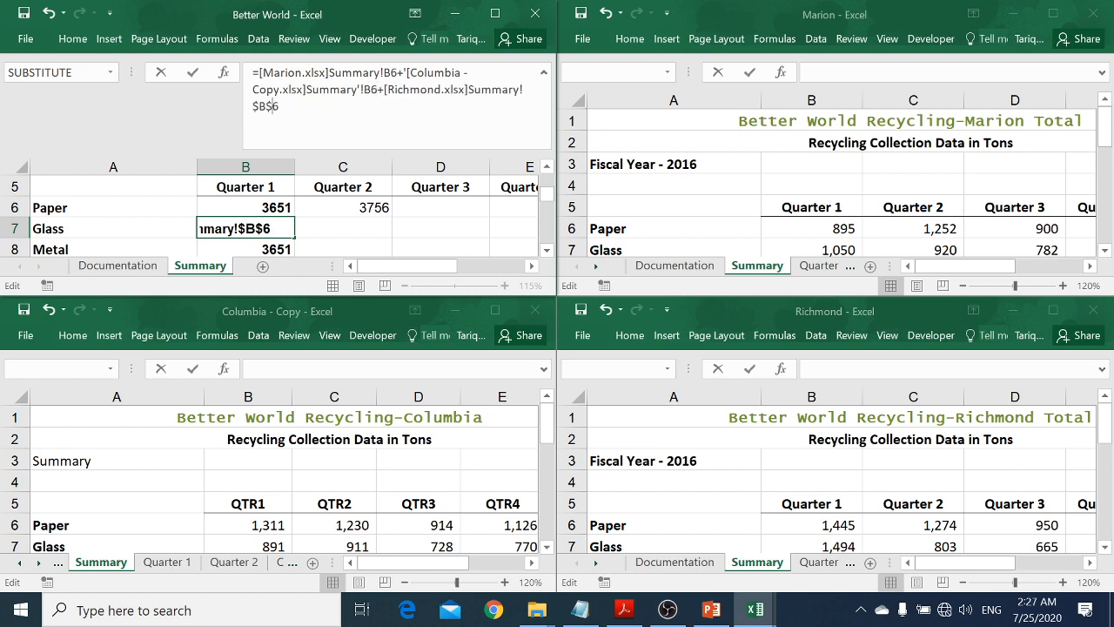
key(F4)
key(F4)
key(F4)
key(Return)
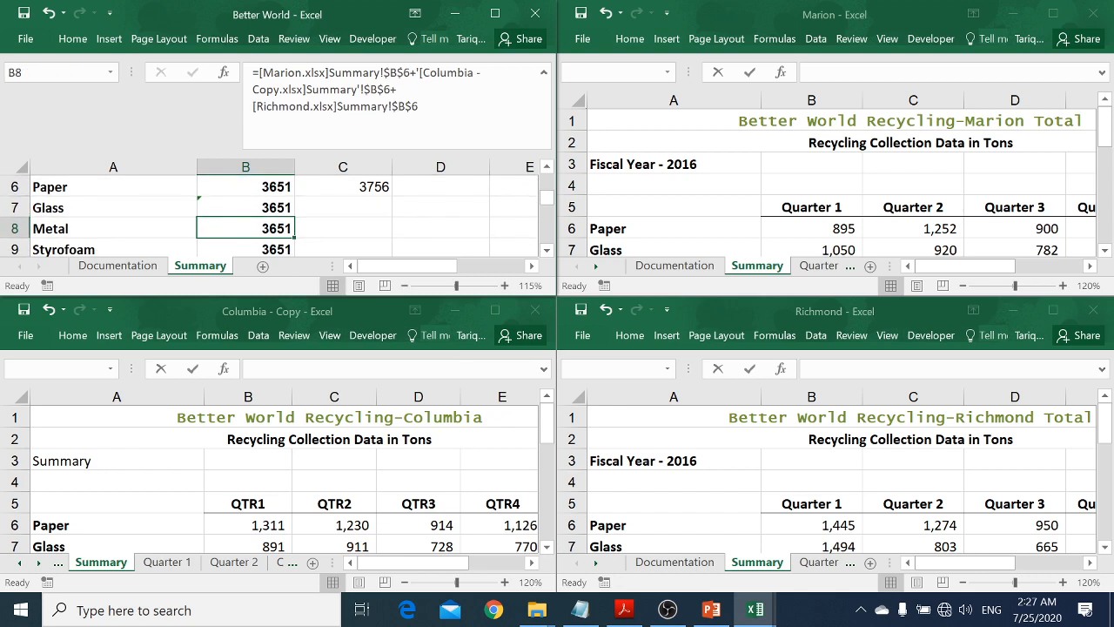
key(Up)
key(Up)
key(Down)
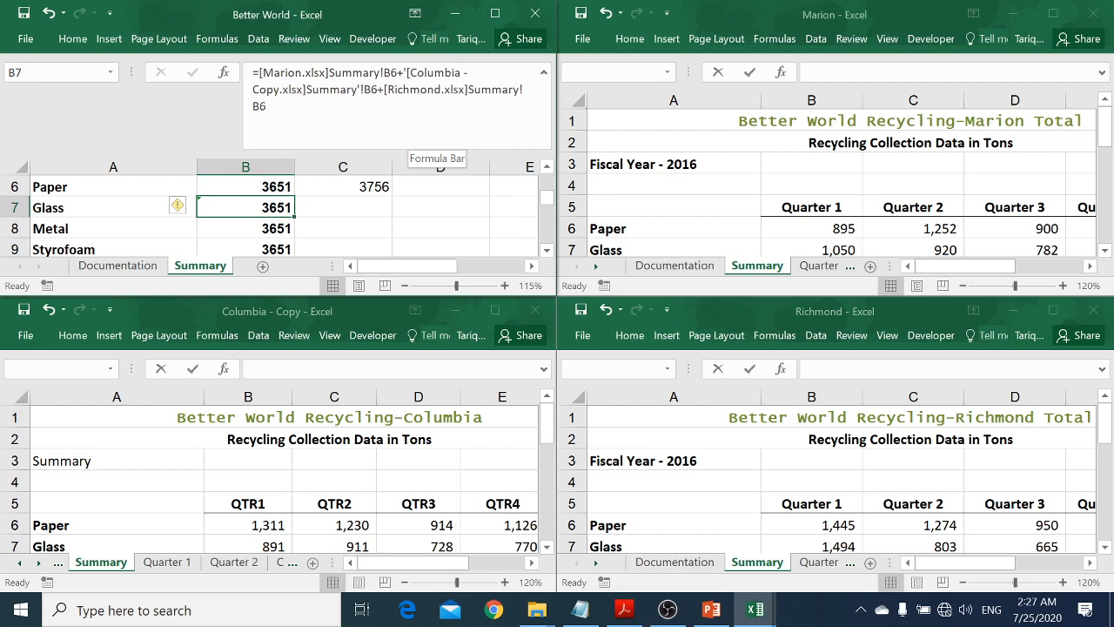
Change the Marion, Columbia - Copy and Richmond references in Better World's Quarter 1 Paper cell B6 from absolute to relative B6.
key(Up)
key(Up)
key(Down)
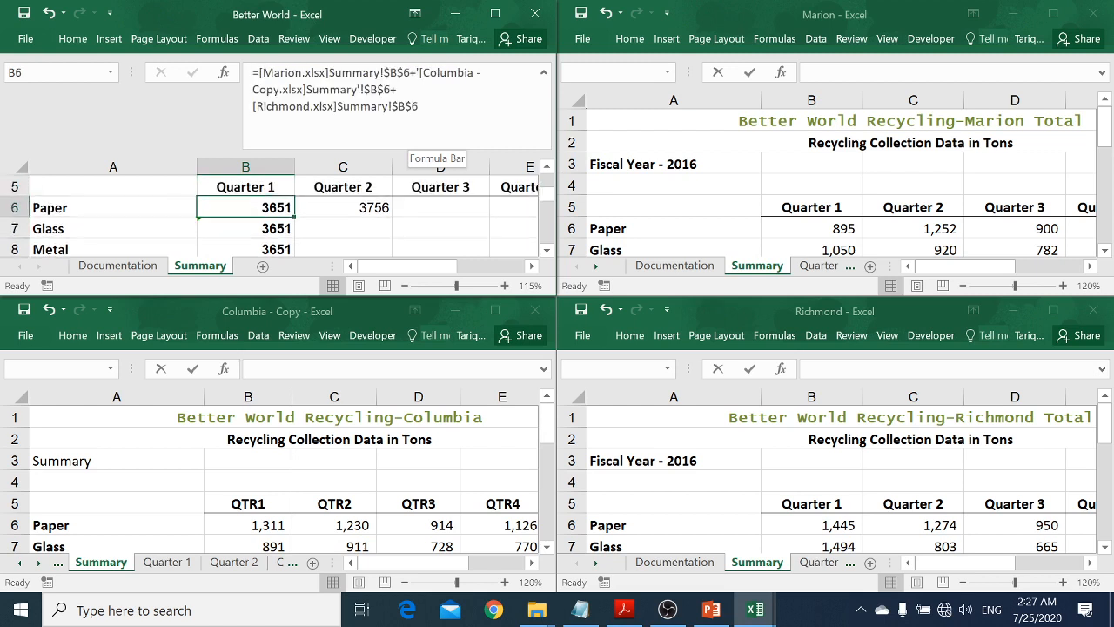
click(403, 73)
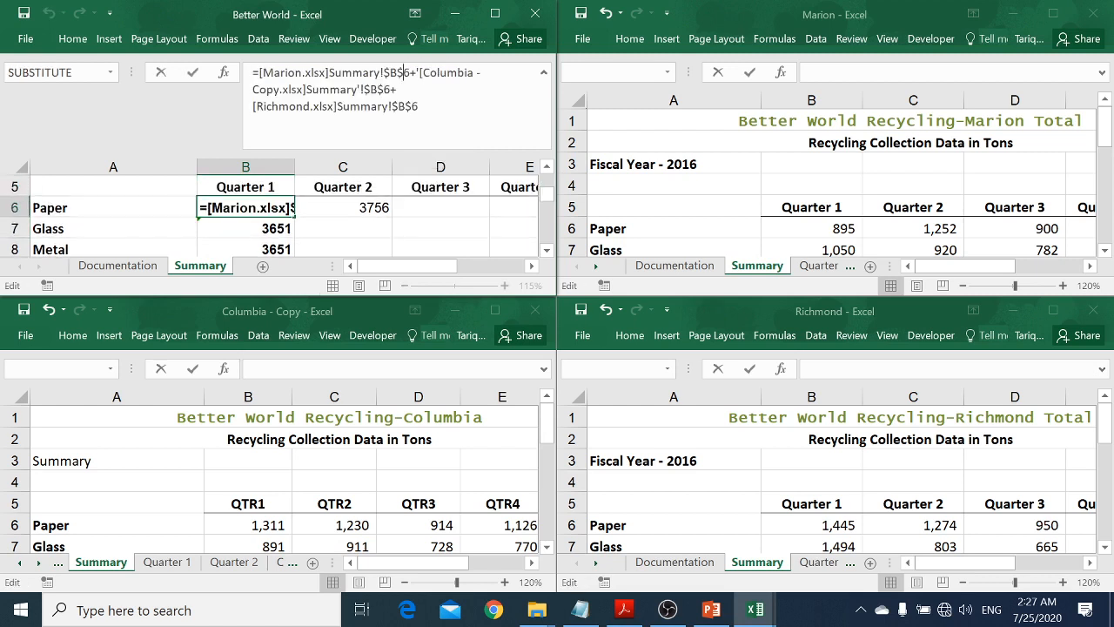
key(F4)
key(F4)
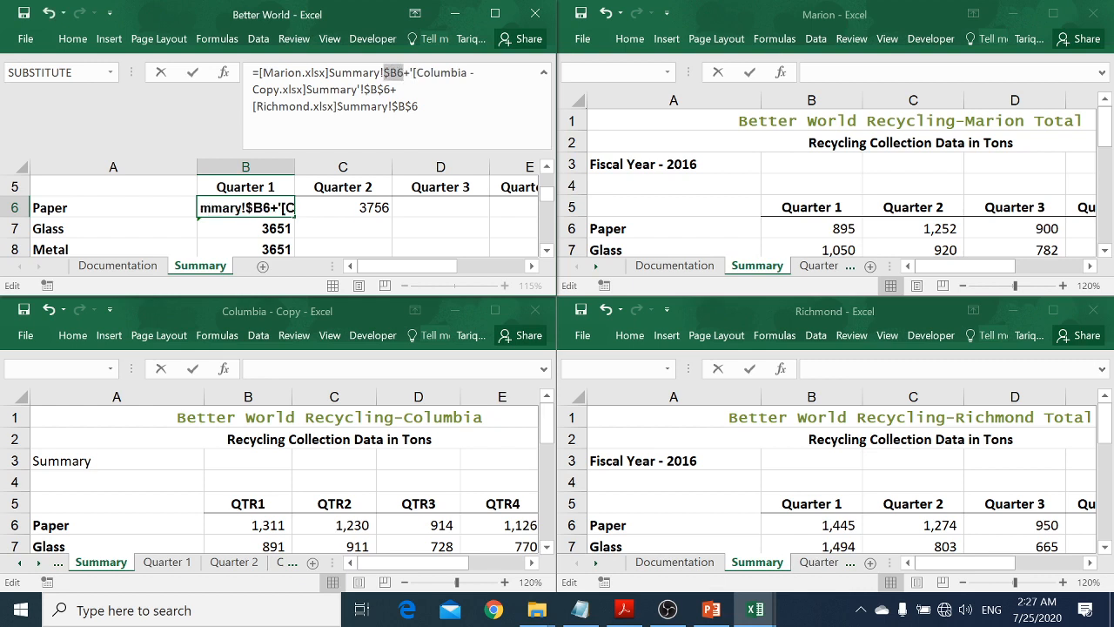
key(Down)
key(Up)
key(F4)
key(Down)
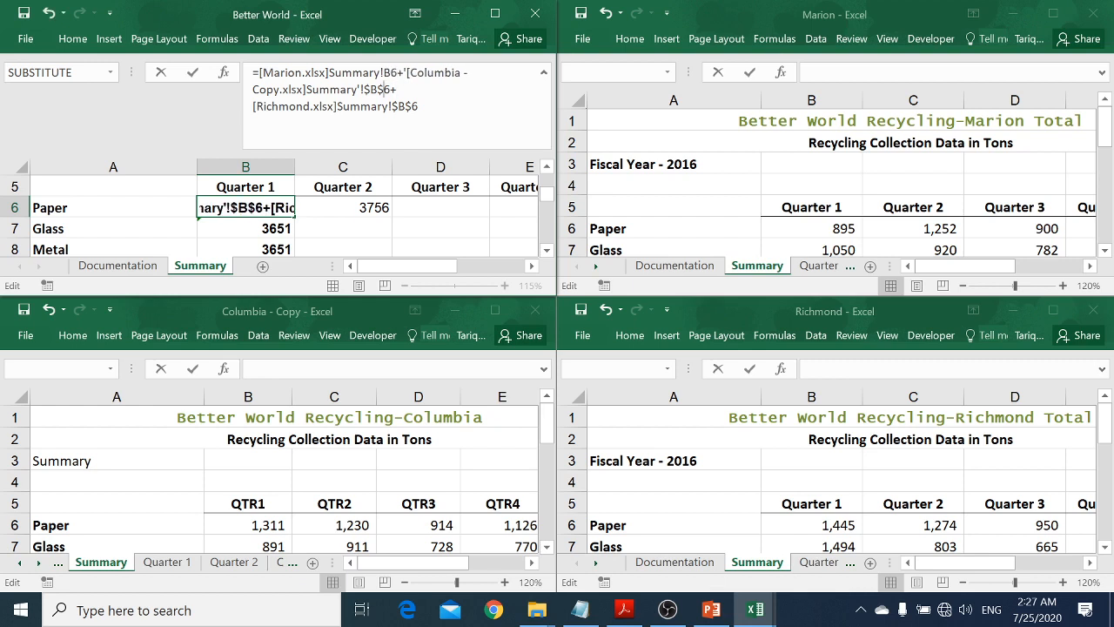
key(F4)
key(F4)
key(F4)
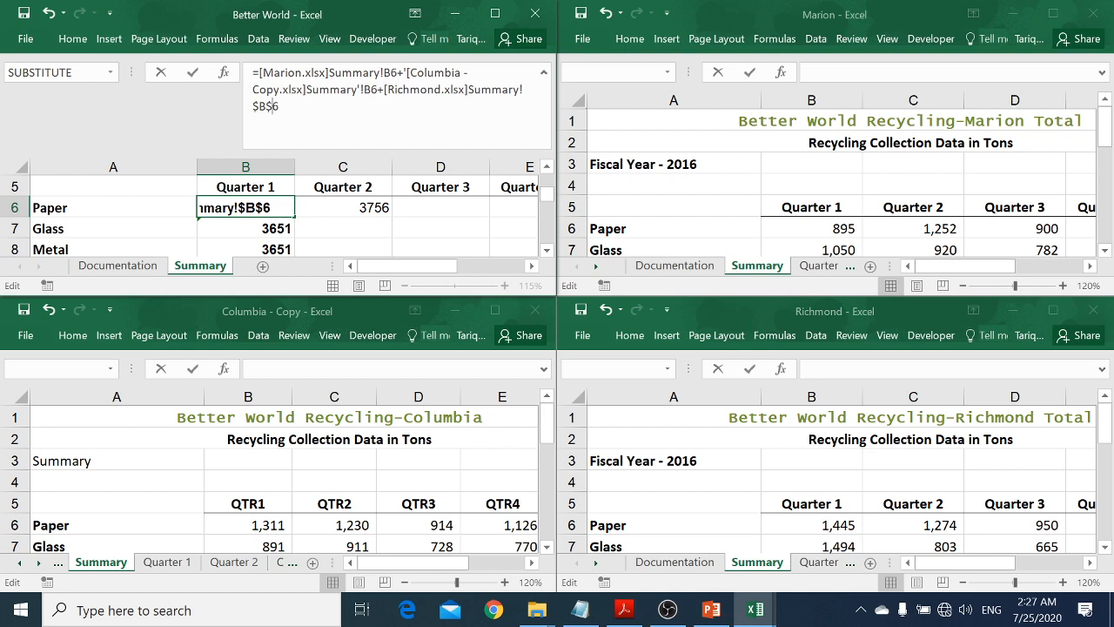
key(F4)
key(F4)
key(F4)
key(Return)
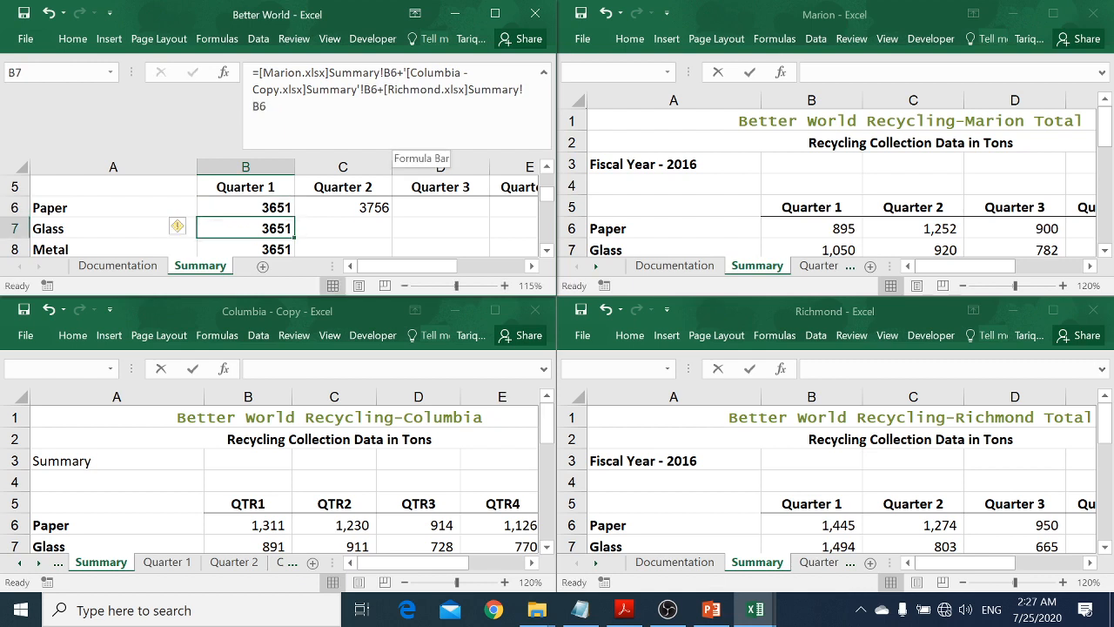
Fill the relative-reference formula in Better World's cell B6 down the Quarter 1 column for the remaining materials.
key(Up)
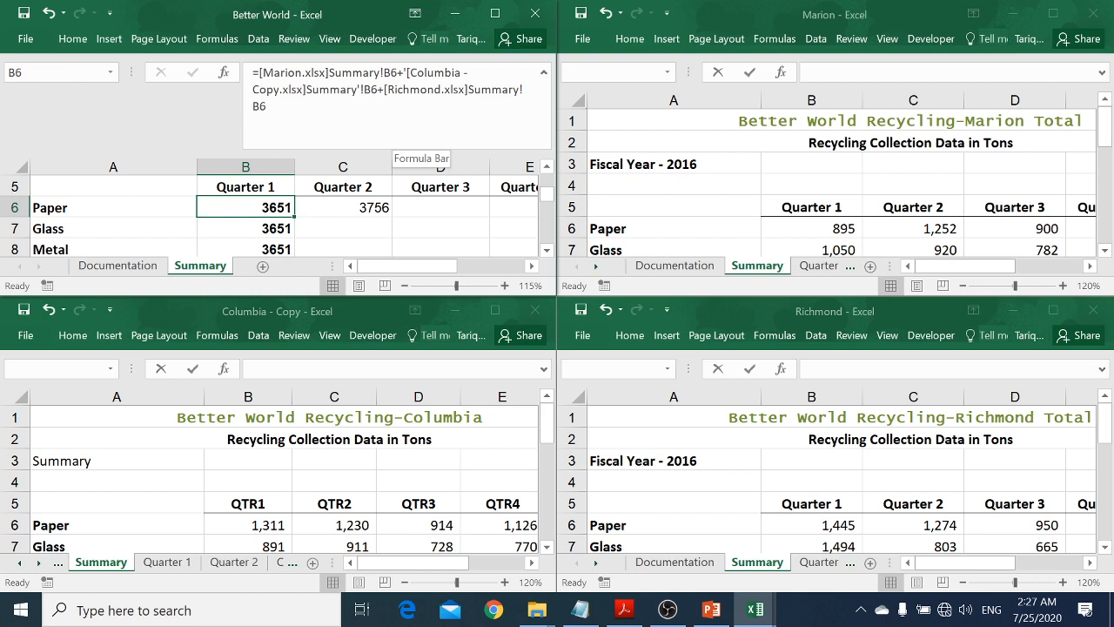
double_click(295, 214)
key(Up)
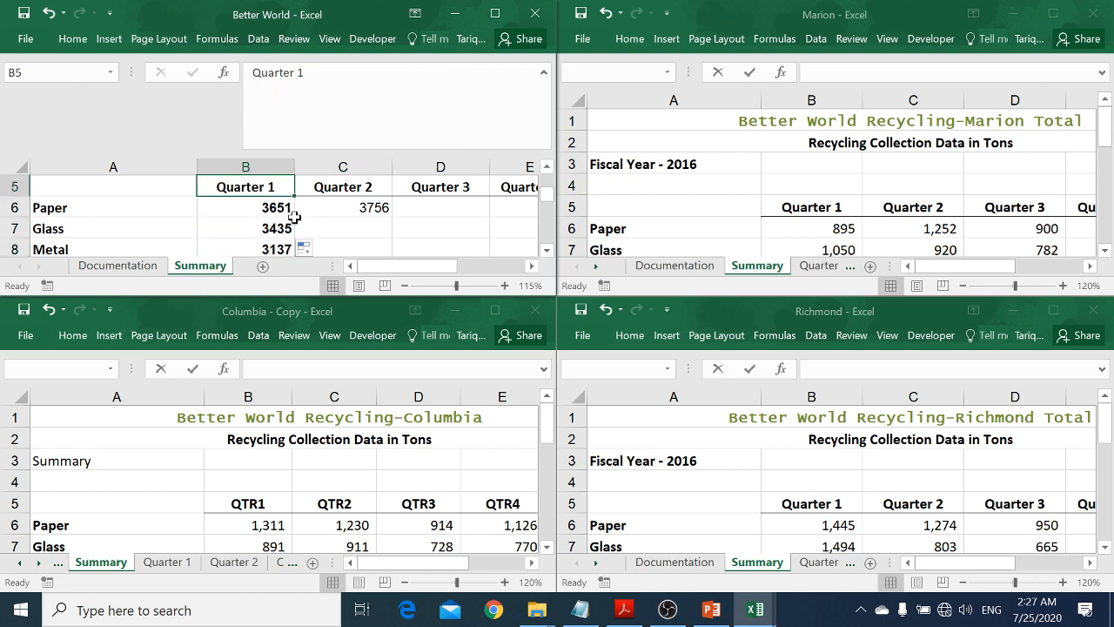
Examine the relative references in Better World's Quarter 1 formulas from B6 down to B10.
key(Down)
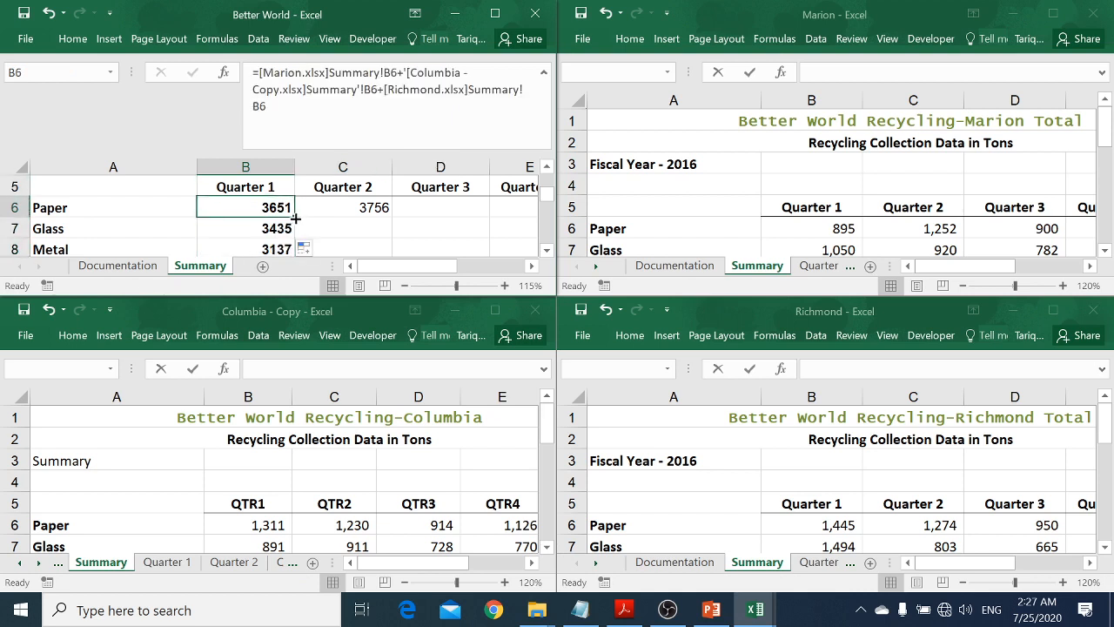
key(Down)
key(Down)
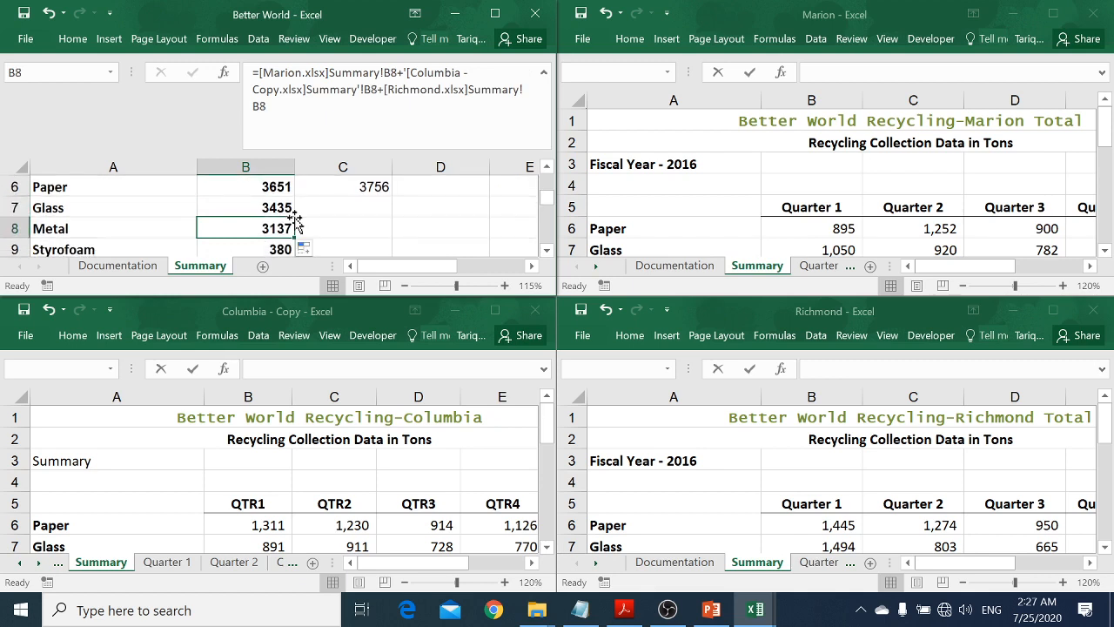
key(Down)
key(Down)
key(Up)
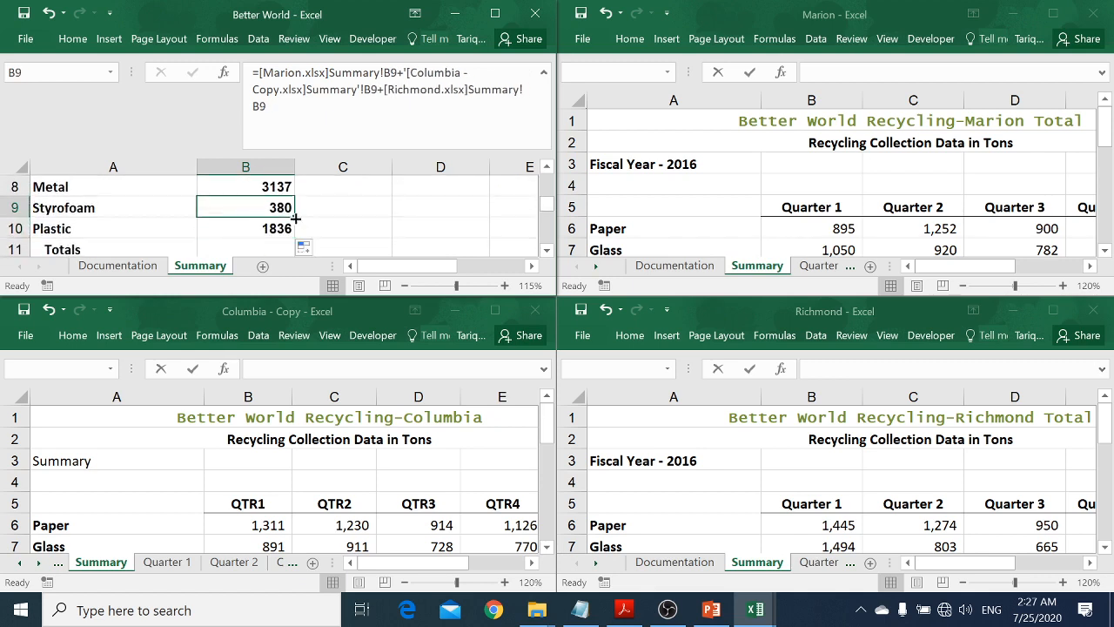
key(Up)
key(Up)
key(Up)
key(Up)
key(Down)
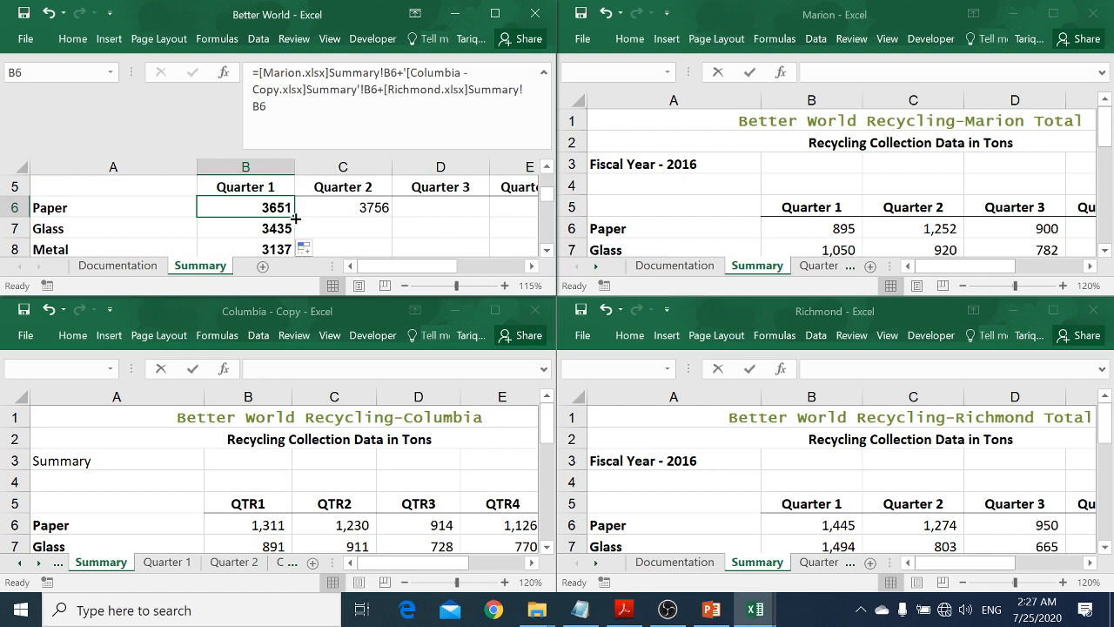
Fill the Paper formula in Better World's B6 across Quarter 2, Quarter 3 and Quarter 4 through E6.
drag(296, 220, 366, 209)
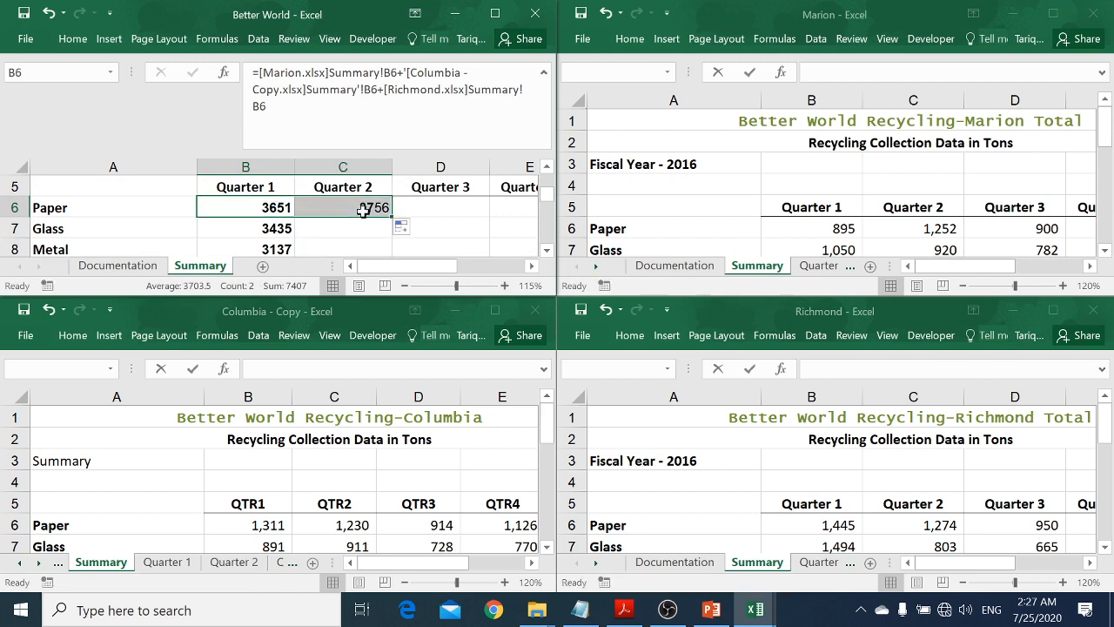
click(358, 207)
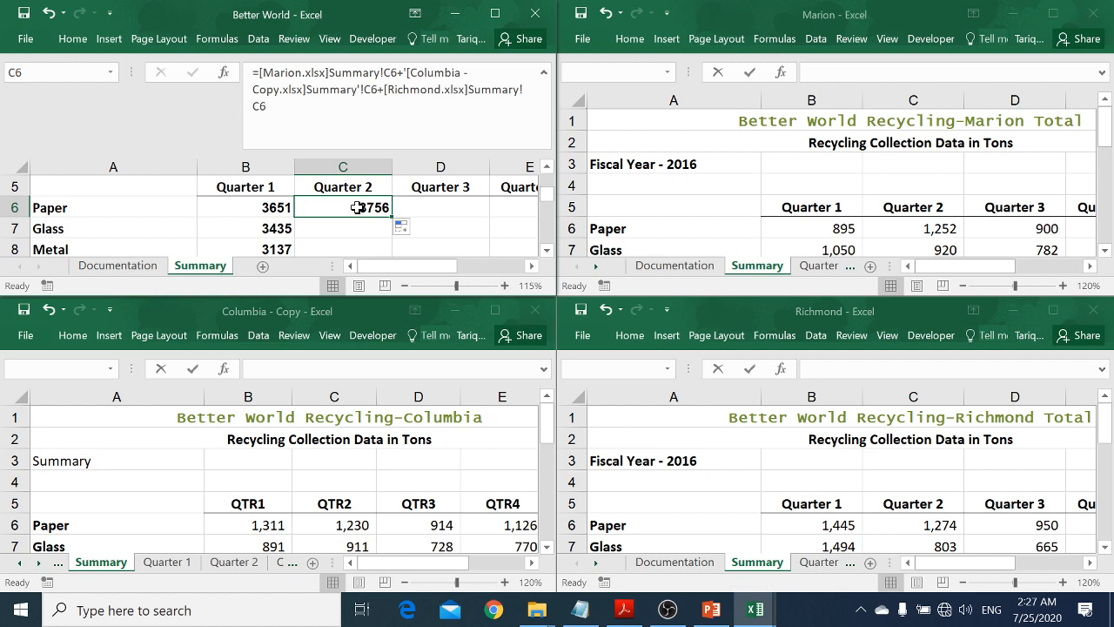
drag(393, 217, 462, 220)
click(457, 207)
key(Right)
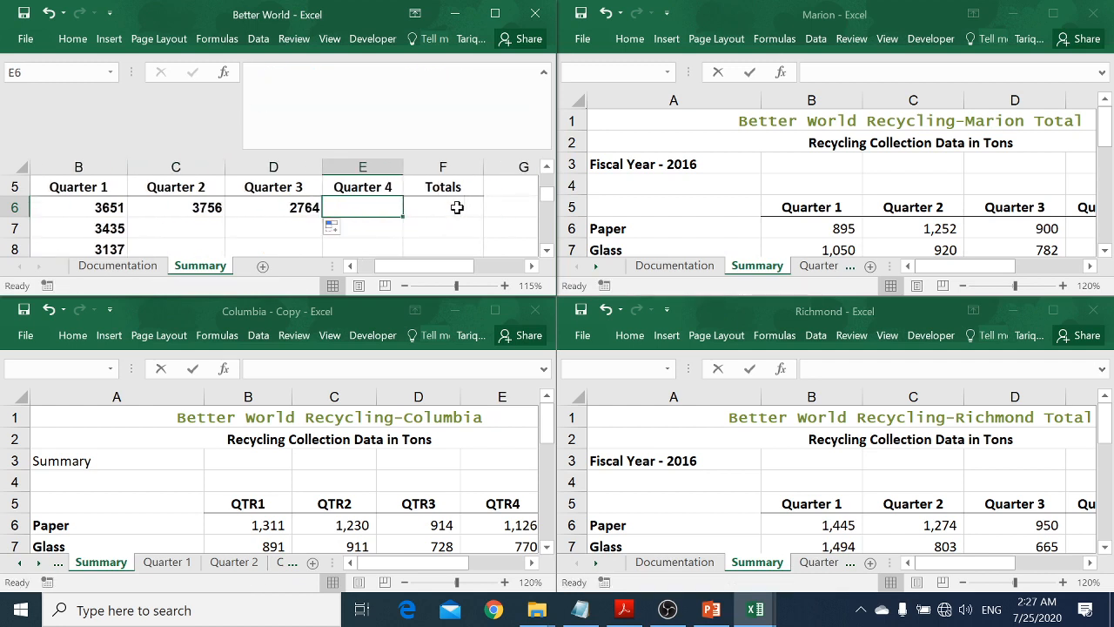
key(ctrl+r)
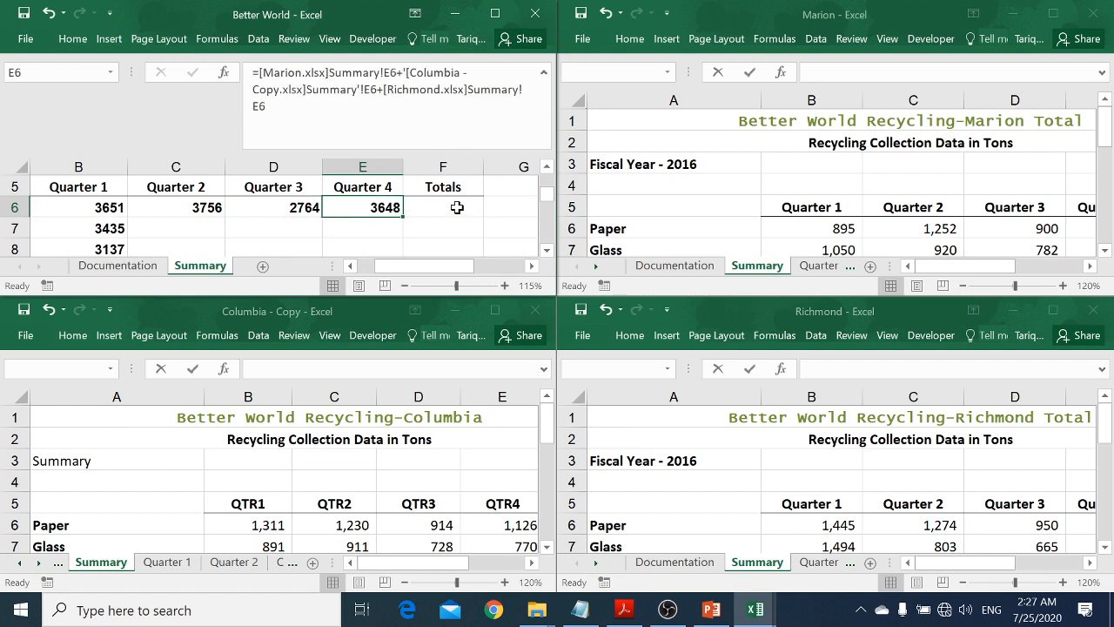
Fill the Quarter 2 to Quarter 4 Paper formulas in C6:E6 down the rows below.
key(Left)
key(Left)
key(shift+Right)
key(shift+Right)
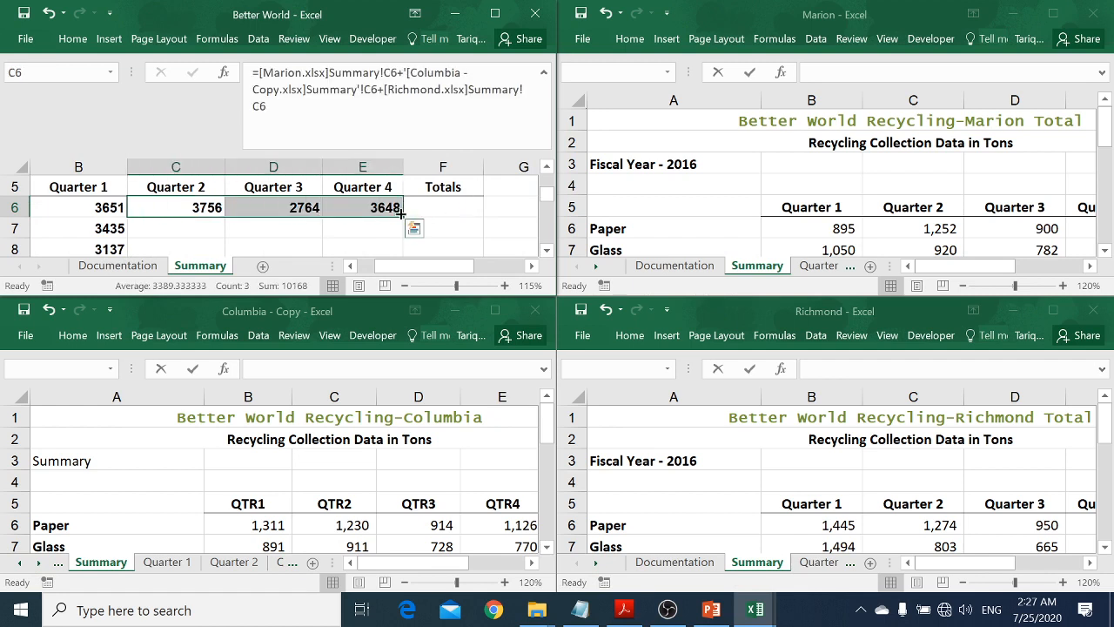
double_click(402, 218)
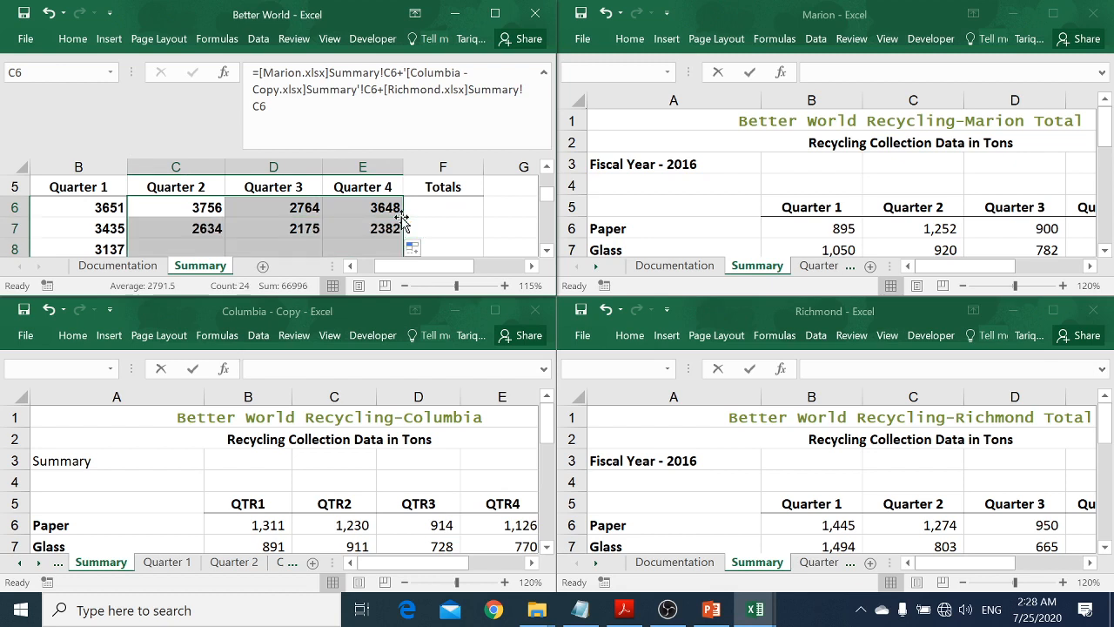
Delete the surplus filled formulas below the Plastic row in columns C to E, from row 11 down.
key(Down)
key(Down)
key(Down)
key(Down)
key(Down)
key(Down)
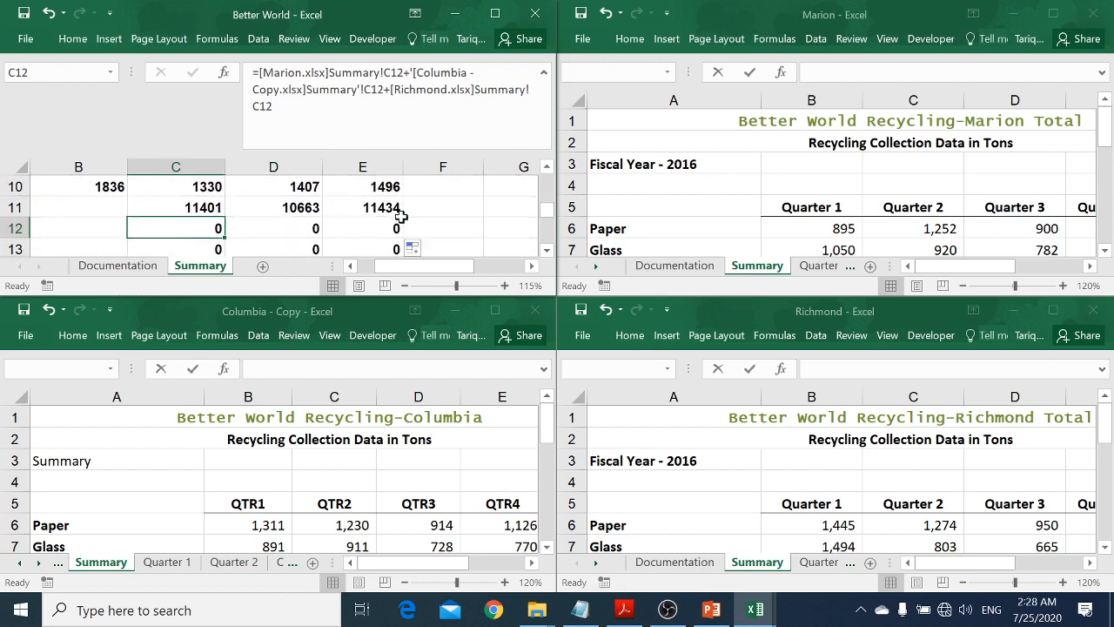
key(Up)
key(shift+Right)
key(shift+Right)
key(shift+Down)
key(shift+Down)
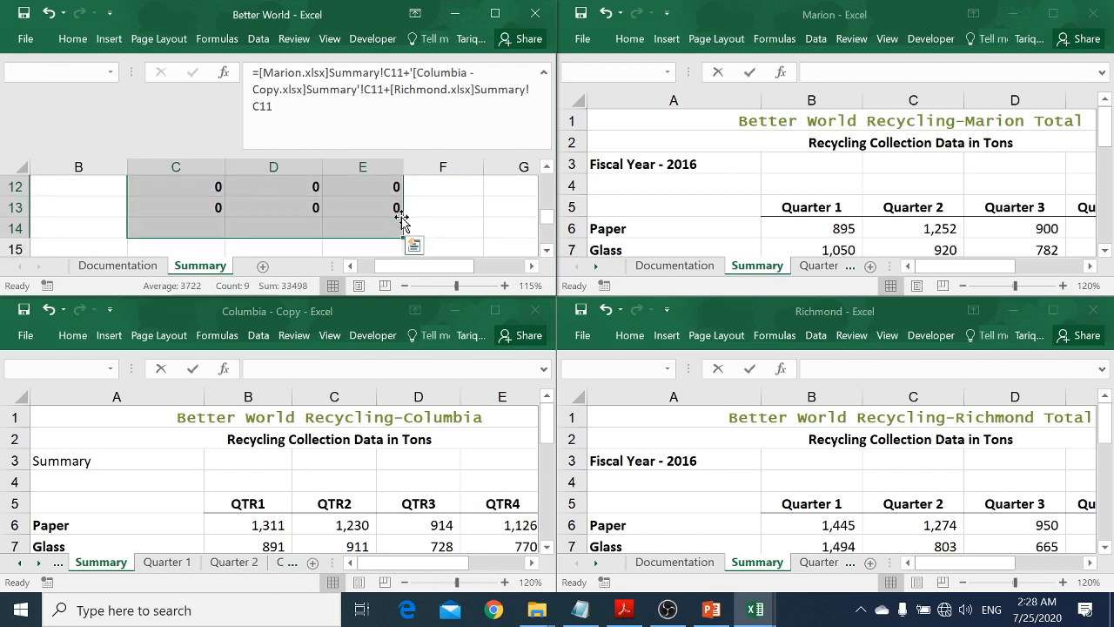
key(Delete)
Maximize the Better World window and bring the whole summary table, including its material labels, into view.
key(Up)
key(Up)
key(Up)
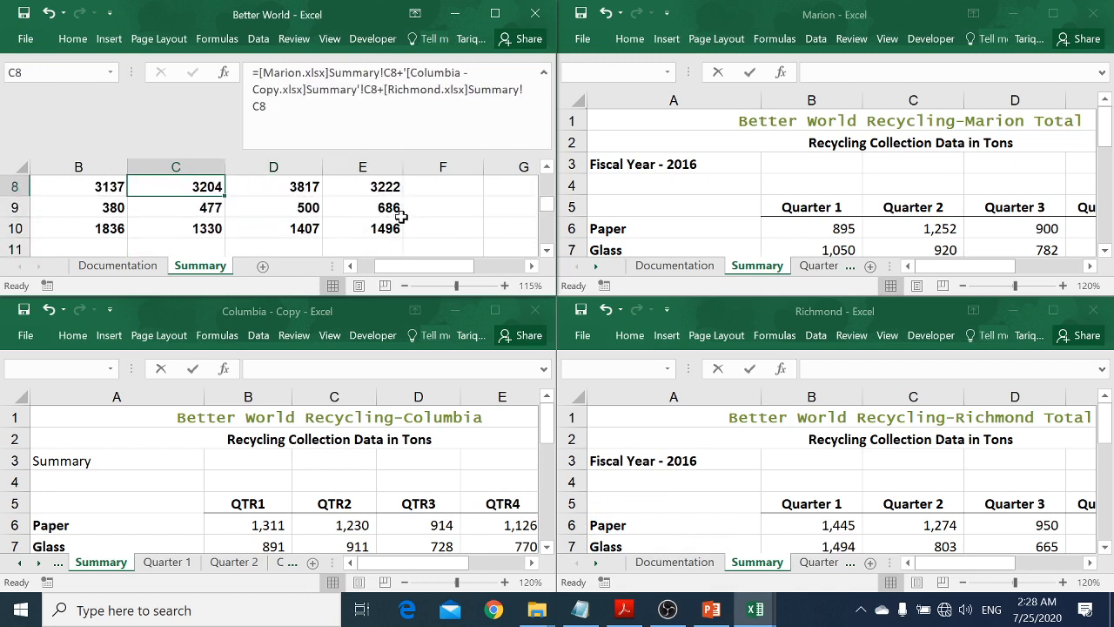
key(Up)
key(Up)
key(Up)
key(Up)
key(Down)
key(Down)
key(Down)
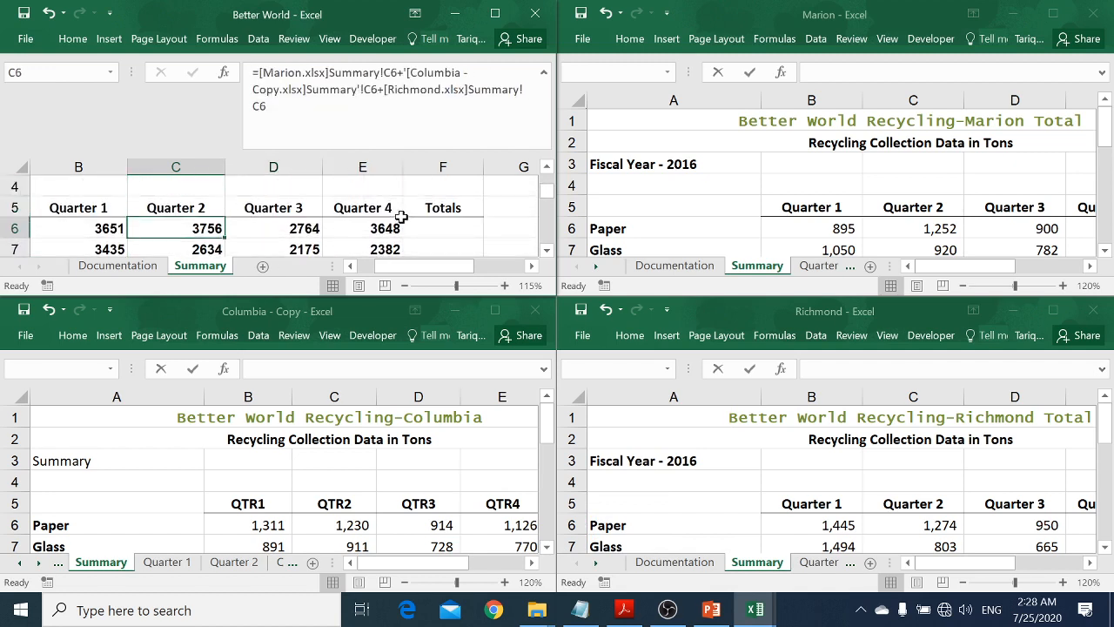
click(495, 14)
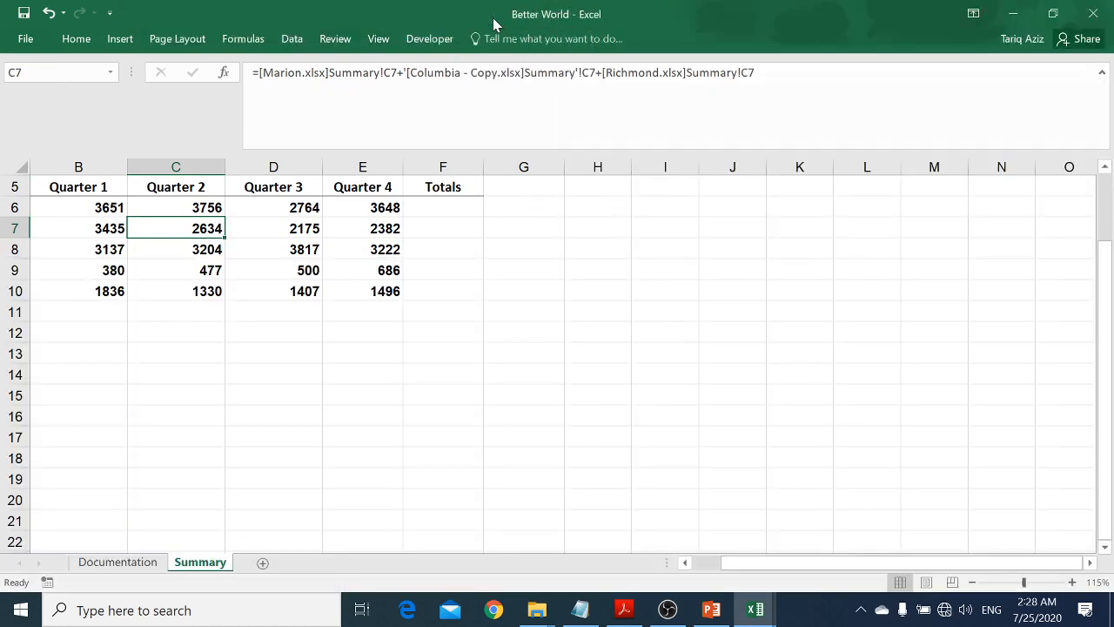
key(Up)
key(Up)
key(Left)
key(Left)
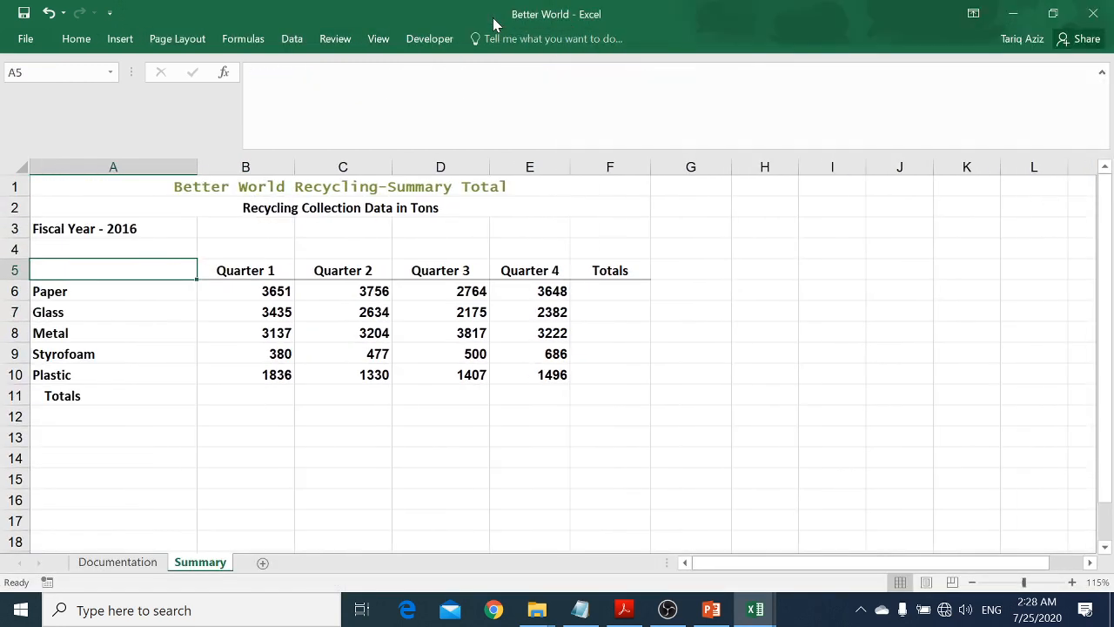
Add AutoSum totals for all four quarters in B11:E11 and check the resulting SUM formulas.
key(Down)
key(Right)
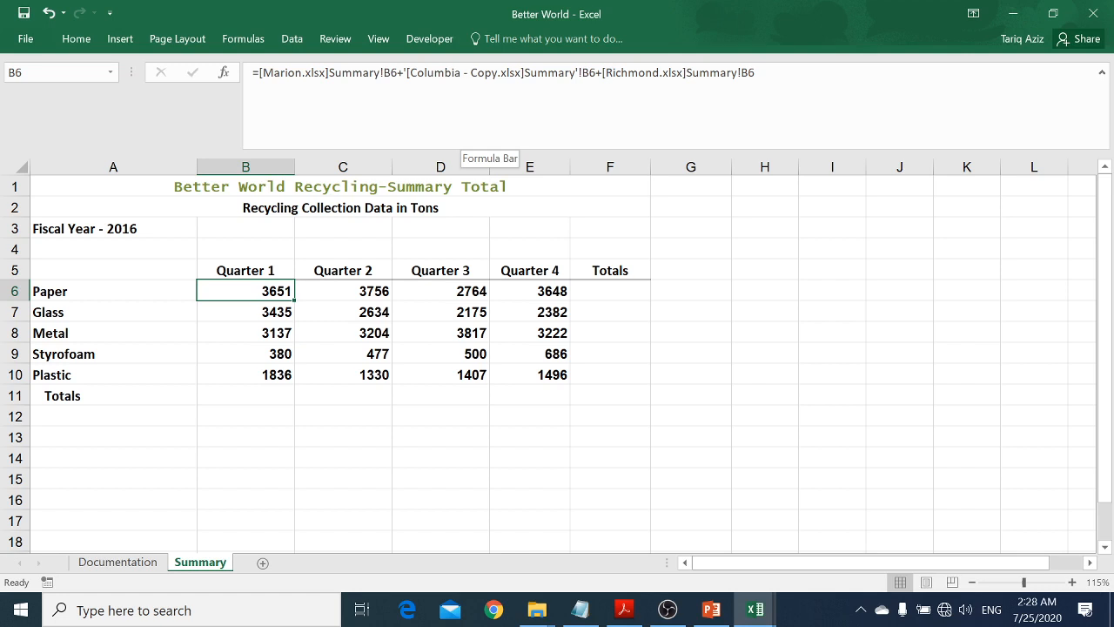
key(Down)
key(Down)
key(Down)
key(Down)
key(Down)
key(shift+Right)
key(shift+Right)
key(shift+Right)
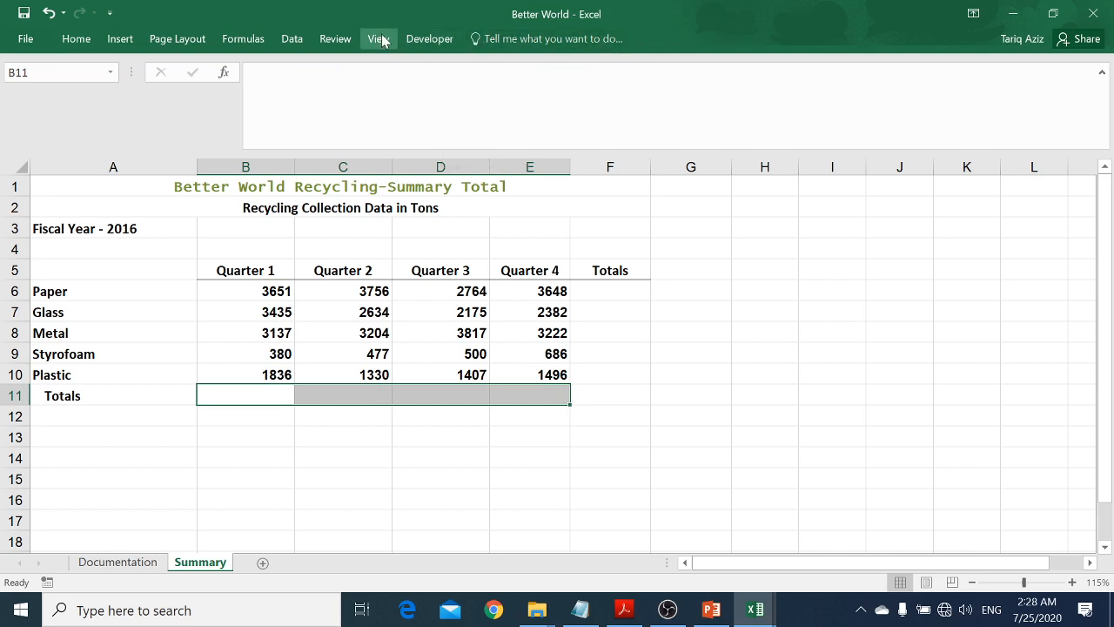
click(76, 39)
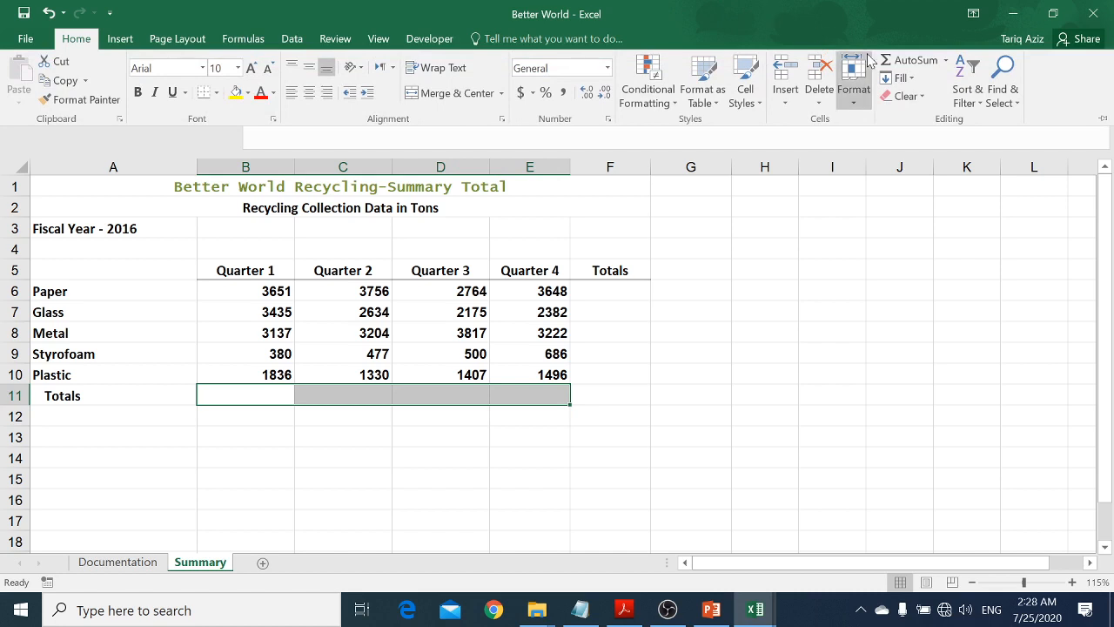
click(915, 61)
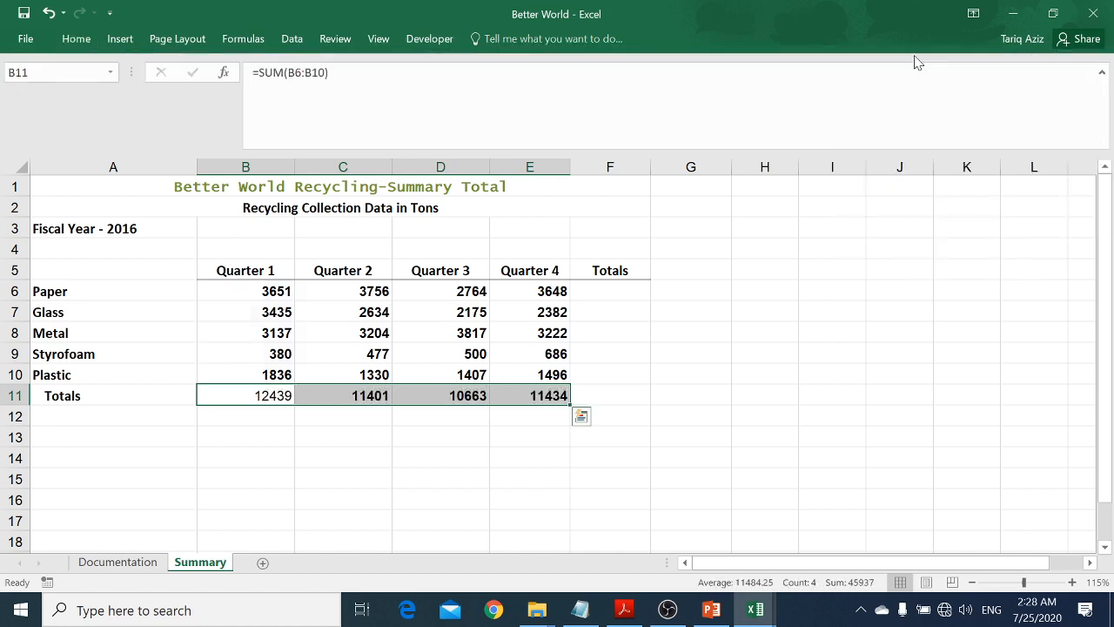
key(Tab)
key(Right)
key(Right)
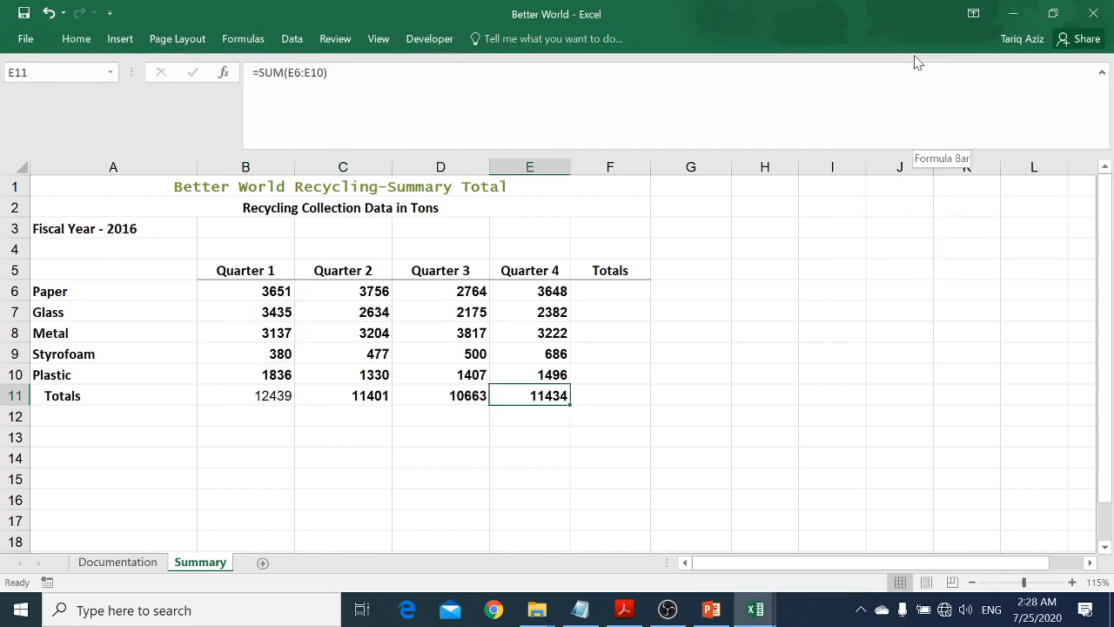
Add AutoSum totals across the quarters in F6:F11 for every material and the Totals row.
key(Right)
key(Up)
key(Up)
key(Up)
key(Up)
key(Up)
key(shift+Down)
key(shift+Down)
key(shift+Down)
key(shift+Down)
key(shift+Down)
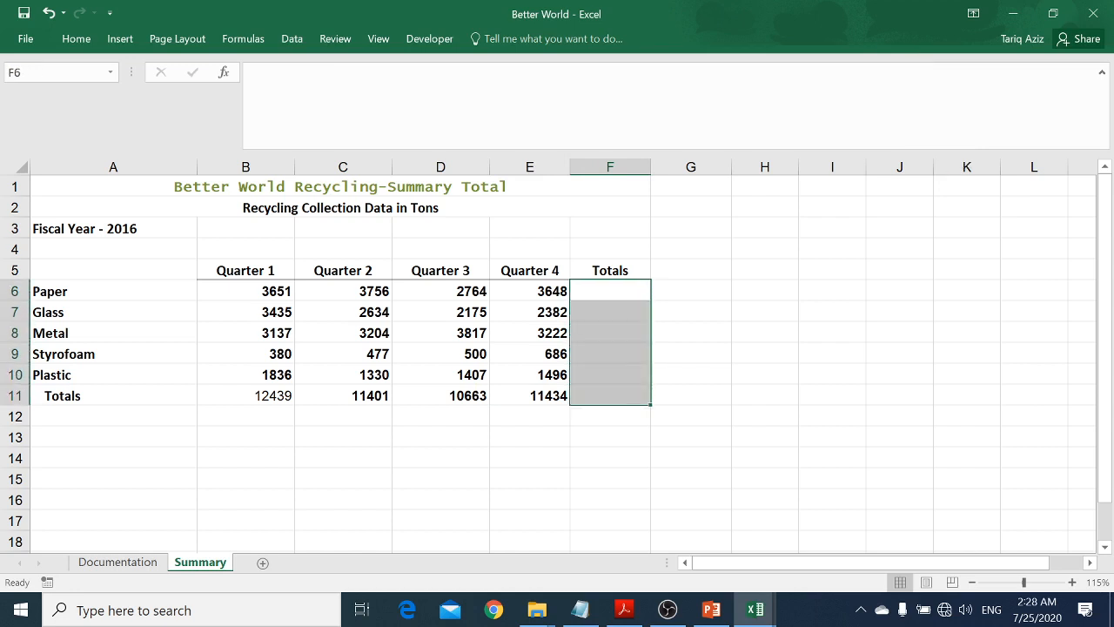
click(77, 38)
click(916, 65)
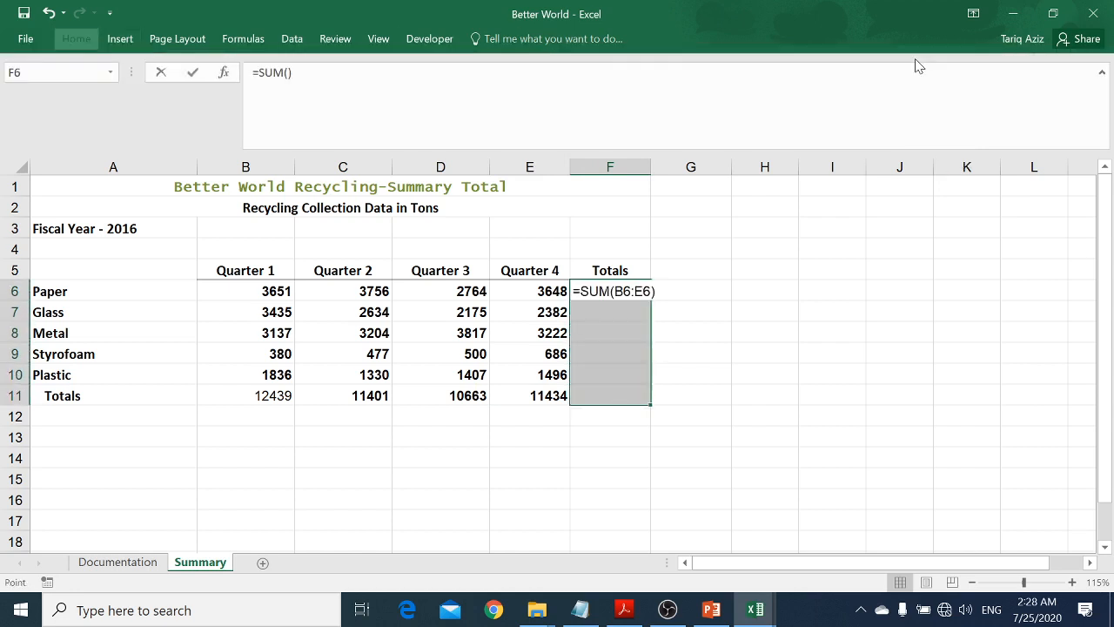
key(Left)
key(Right)
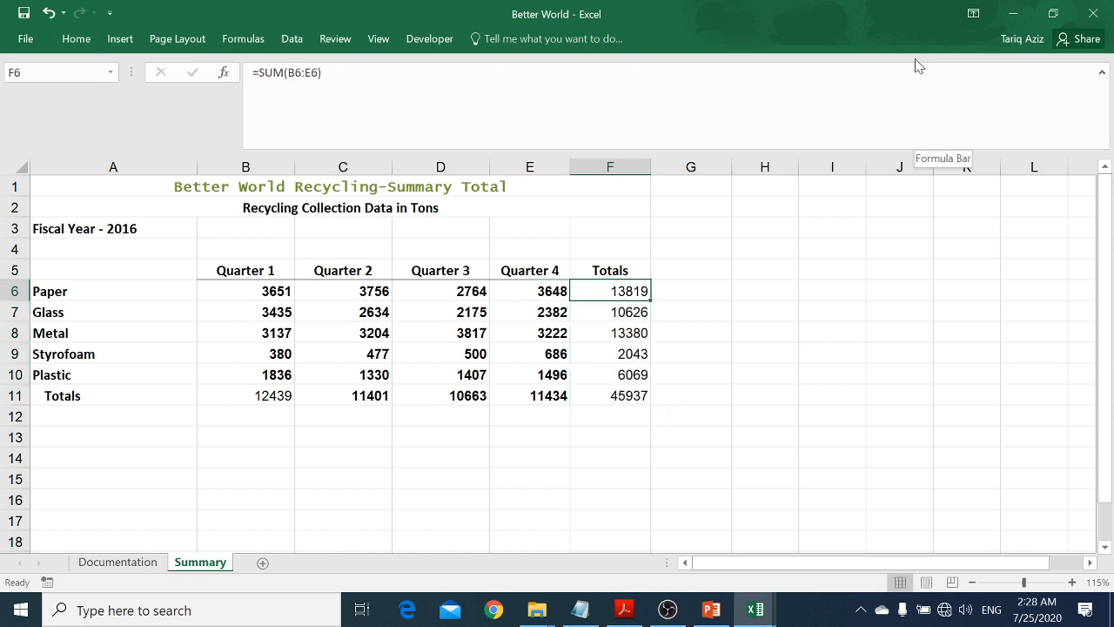
Make the Totals column values in F6:F11 and the Quarter 1 total in B11 bold.
key(ctrl+shift+Down)
key(ctrl+b)
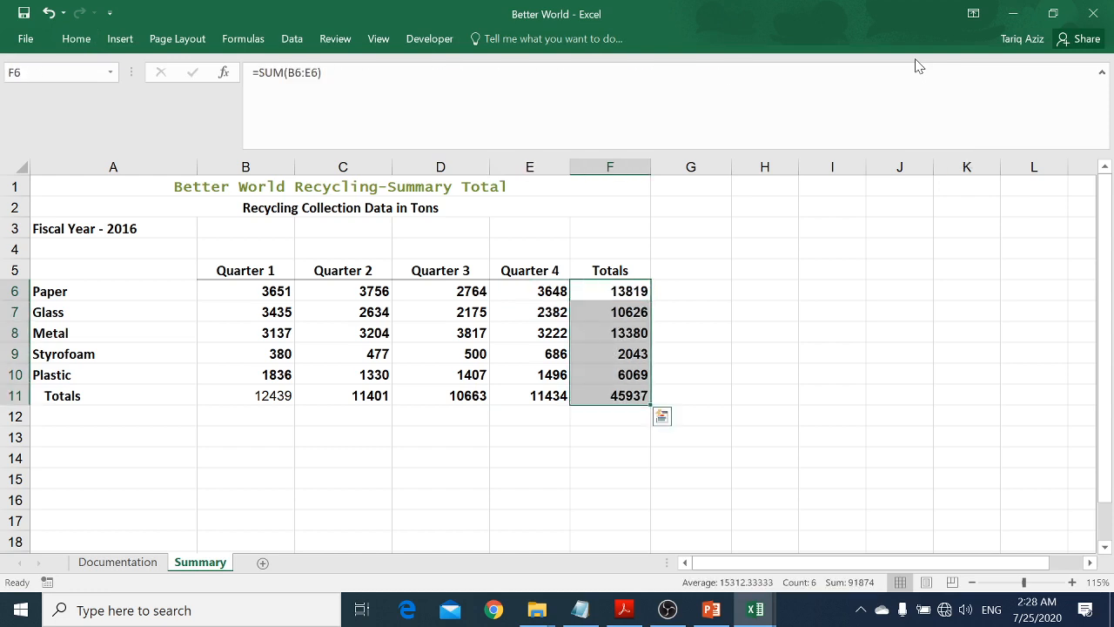
key(Home)
key(Down)
key(Down)
key(Down)
key(Down)
key(Right)
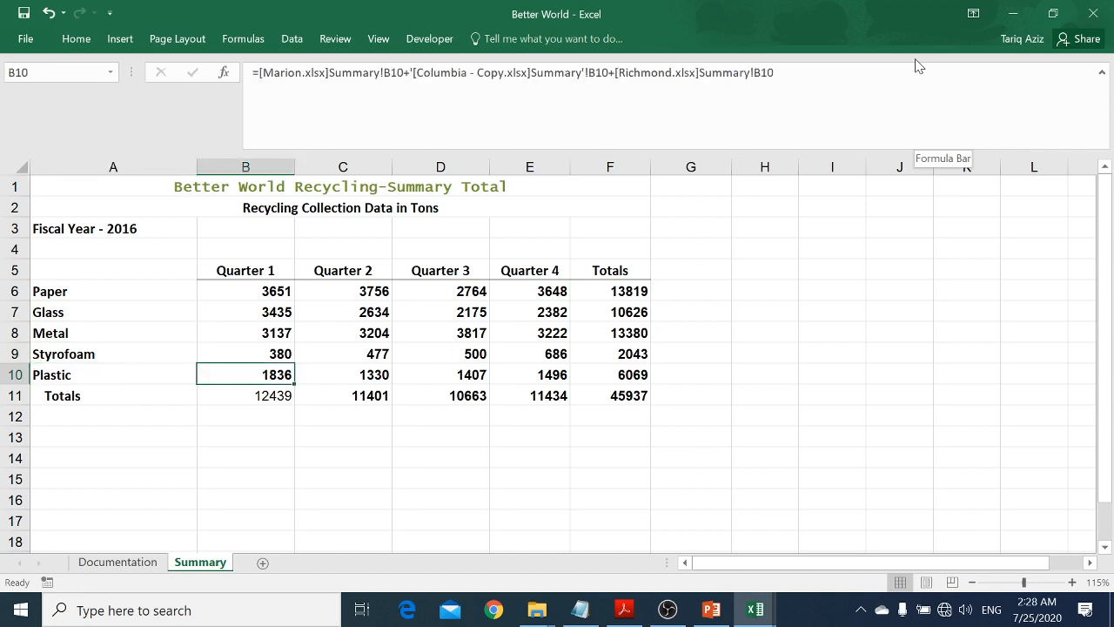
key(Down)
key(ctrl+b)
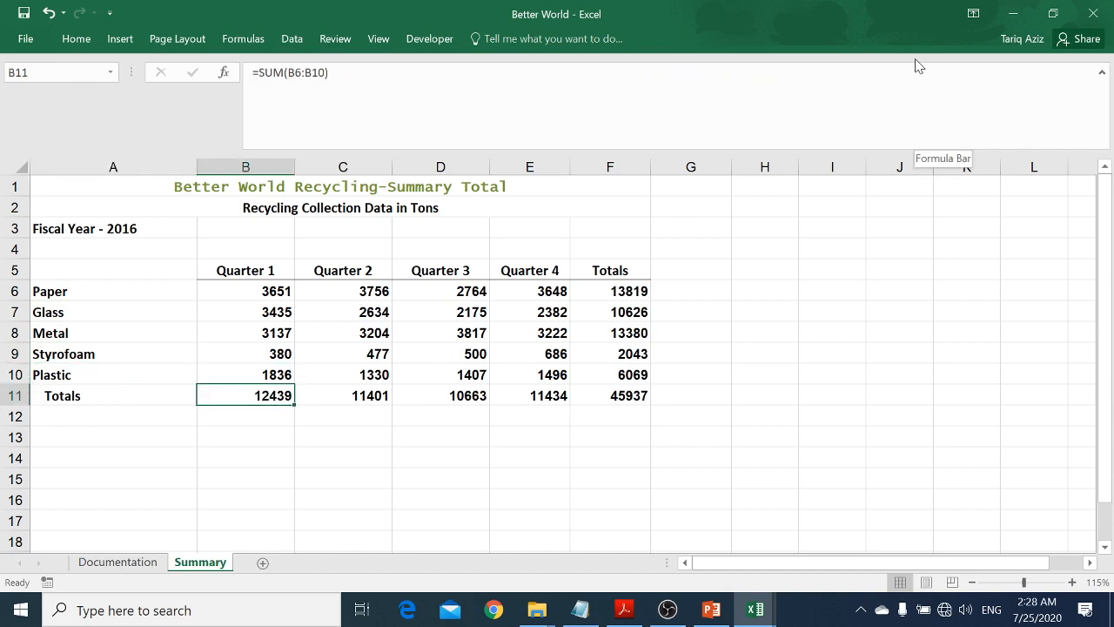
key(Right)
key(Right)
key(Right)
key(Right)
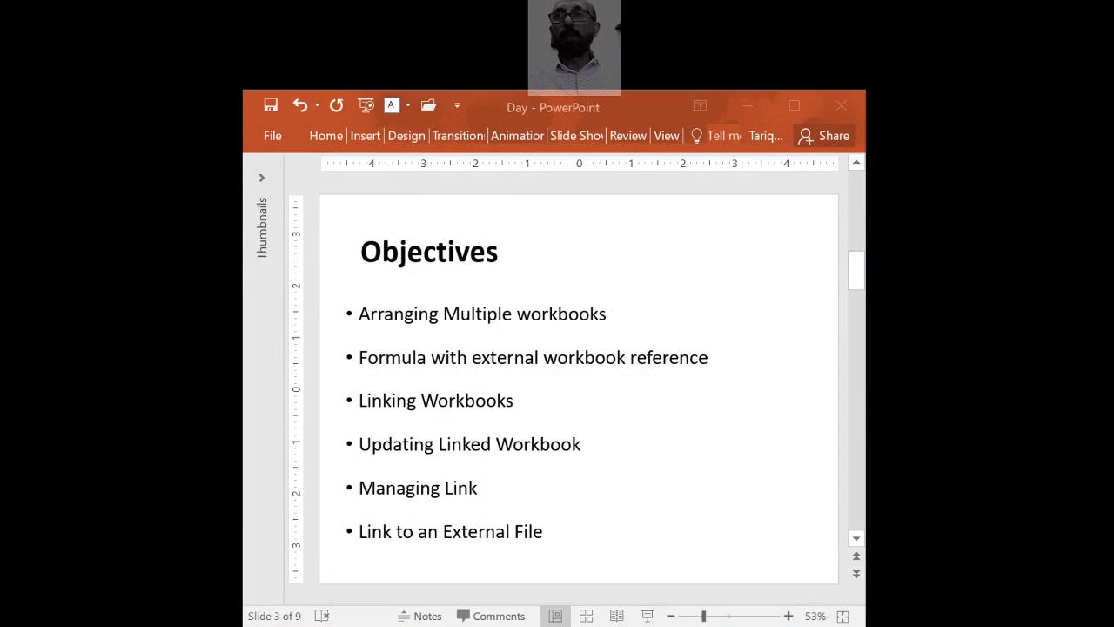
Switch to the Day presentation in PowerPoint and review the slides on arranging workbooks and external references, briefly expanding the ribbon.
key(alt+Tab)
key(Page_Down)
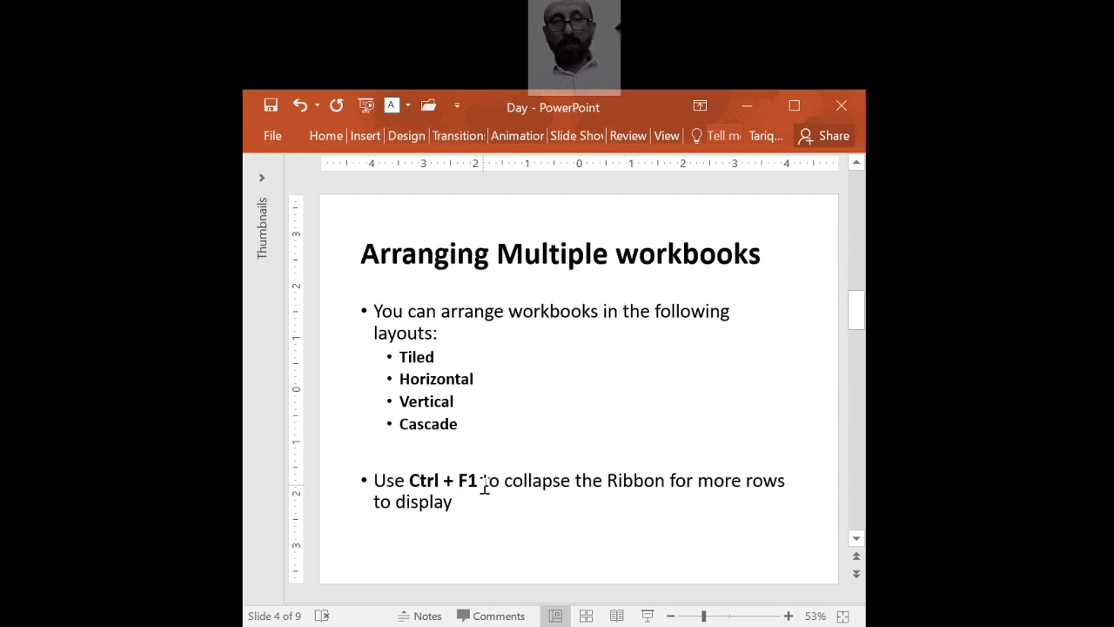
key(ctrl+F1)
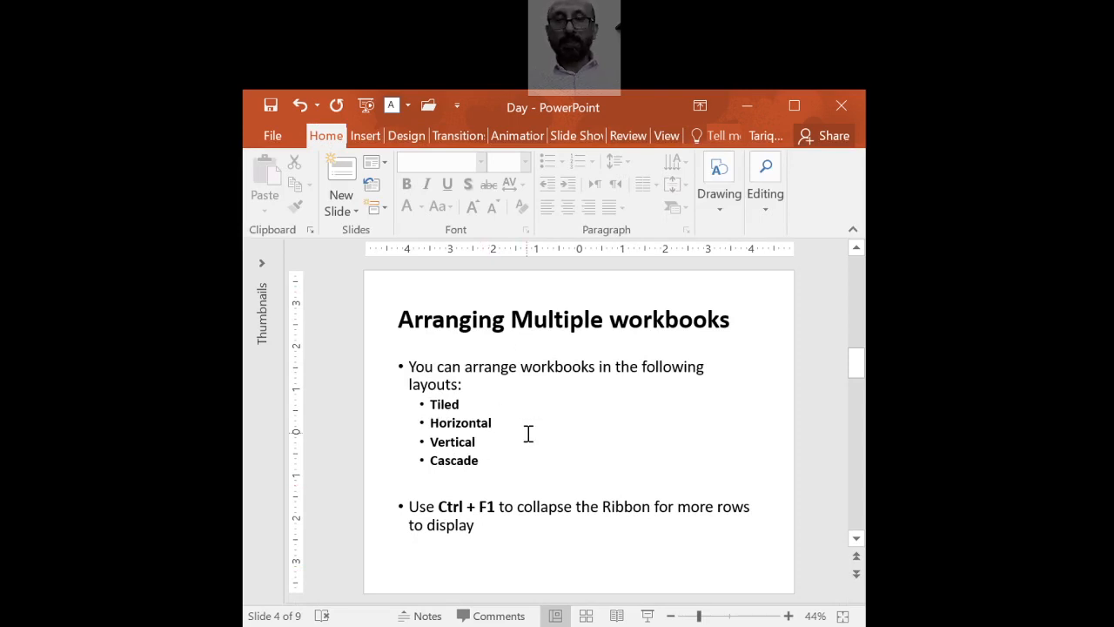
key(ctrl+F1)
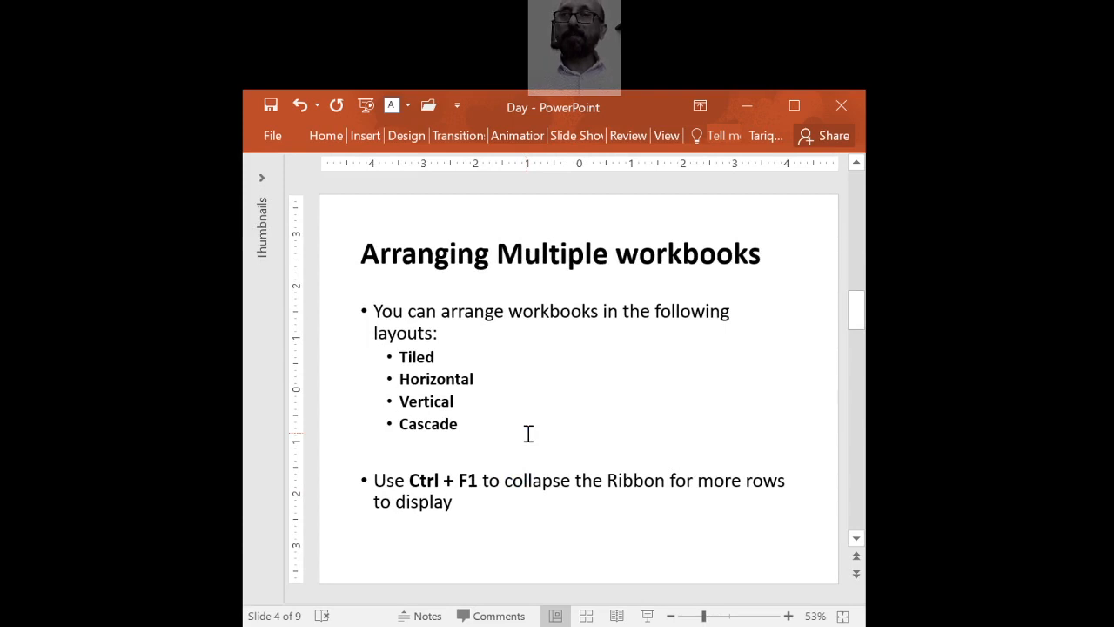
scroll(529, 434, down, 1)
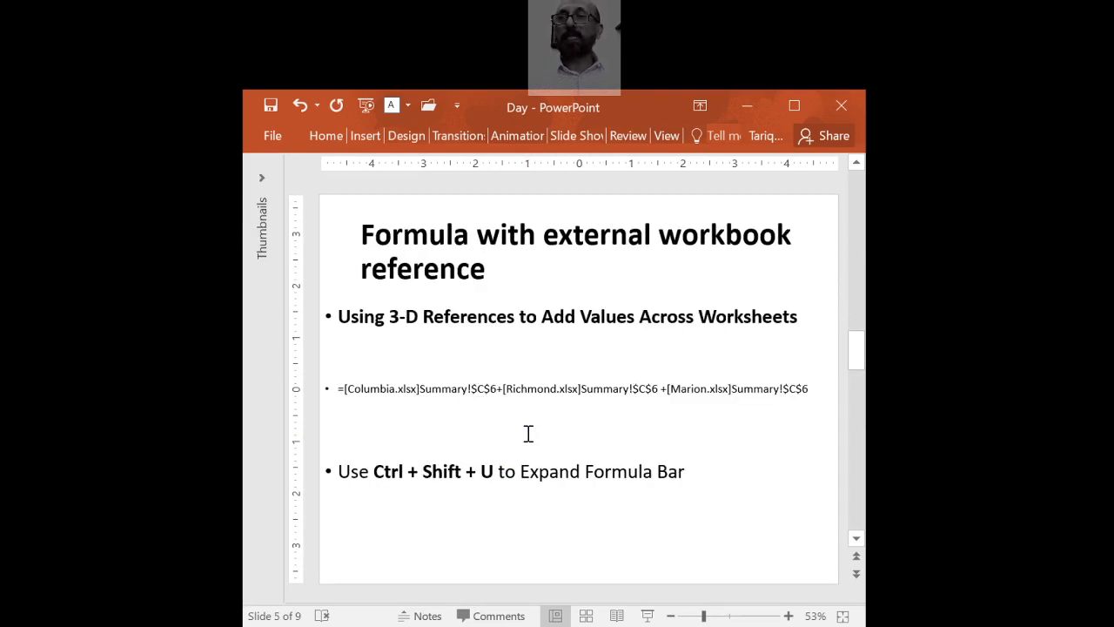
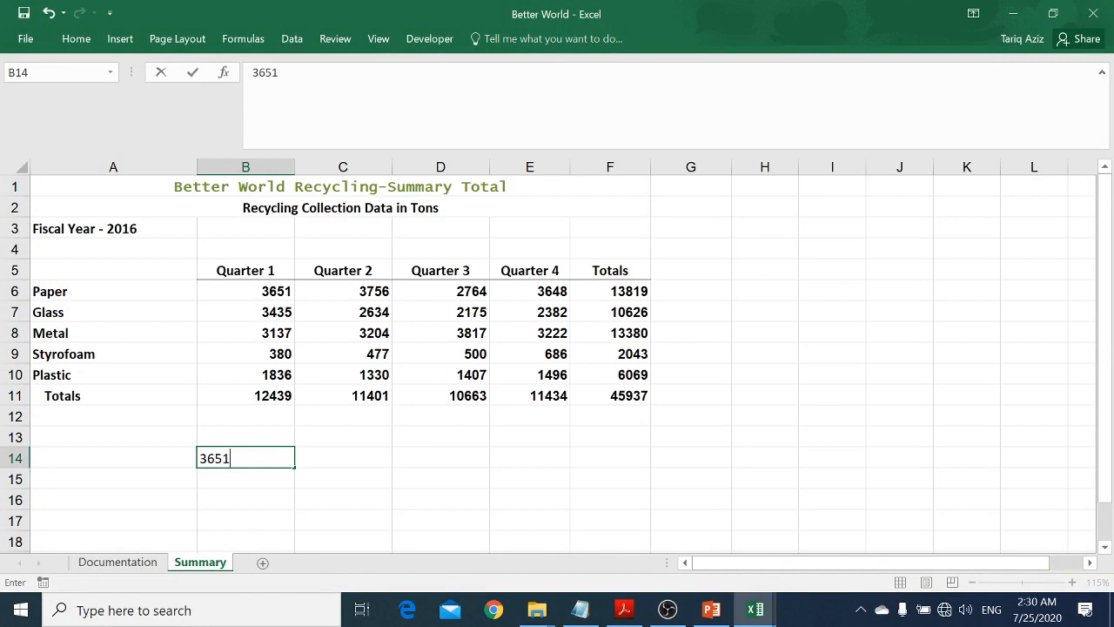
Enter 3651 in Better World's Summary cell B14 and apply the General number format to it.
key(Return)
click(265, 458)
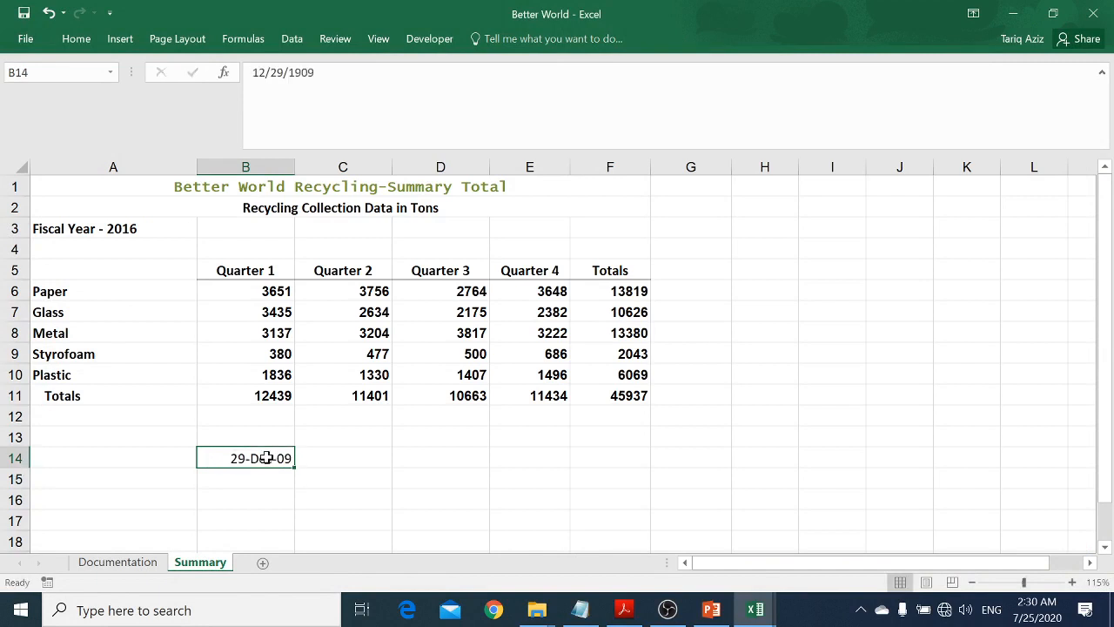
key(ctrl+shift+grave)
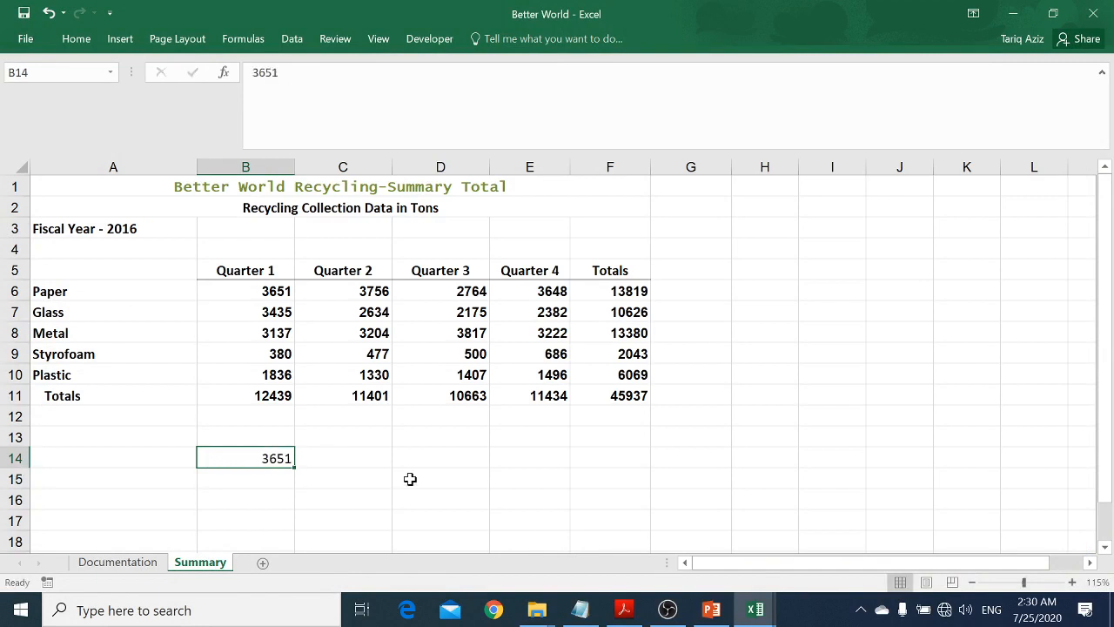
Switch to the Columbia - Copy workbook and set January Paper in B6 of its Quarter 1 sheet to 5506.
mouse_move(747, 612)
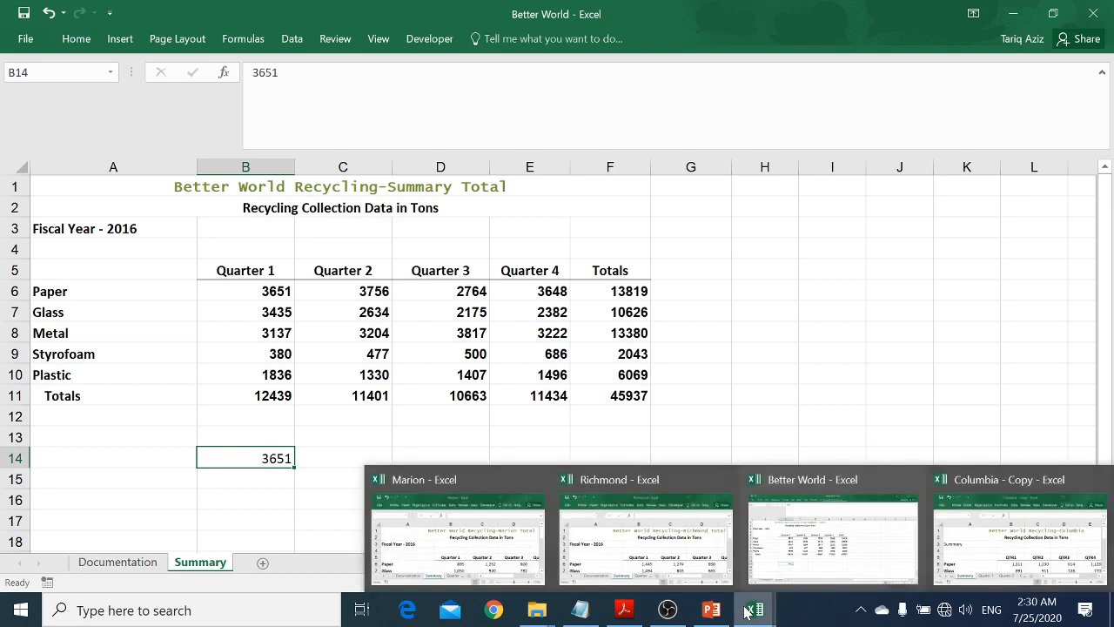
click(1006, 543)
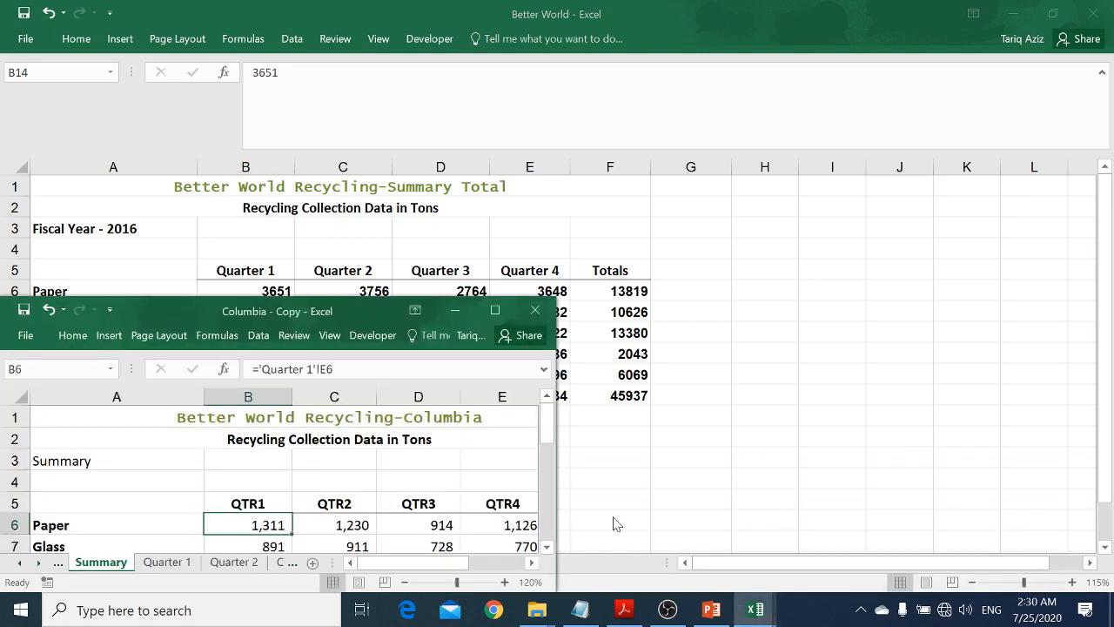
click(166, 562)
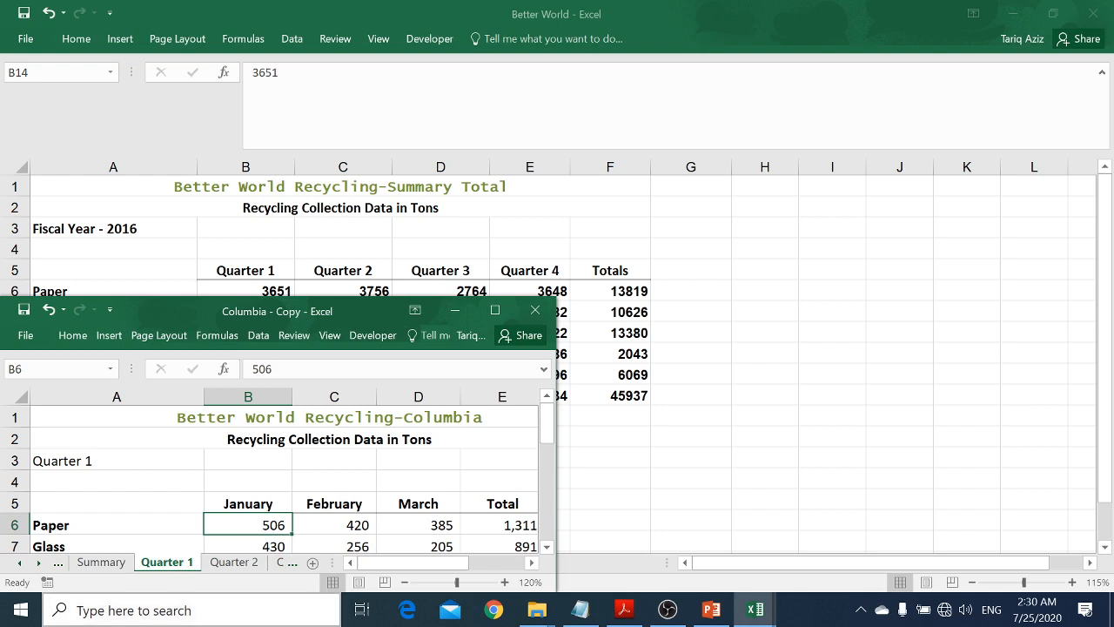
text(5506)
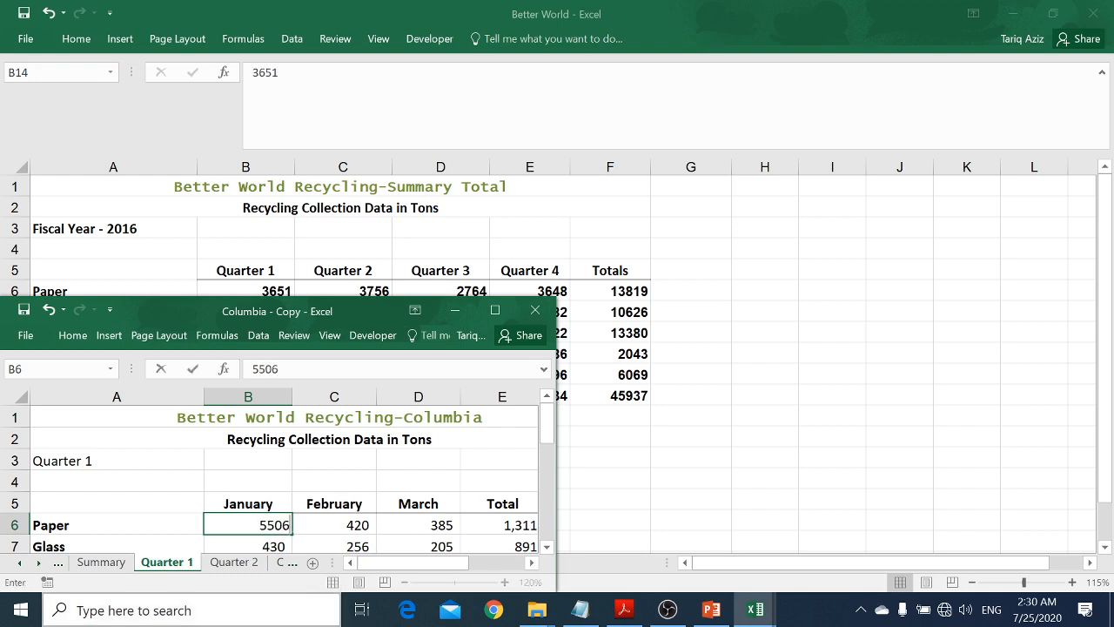
key(Return)
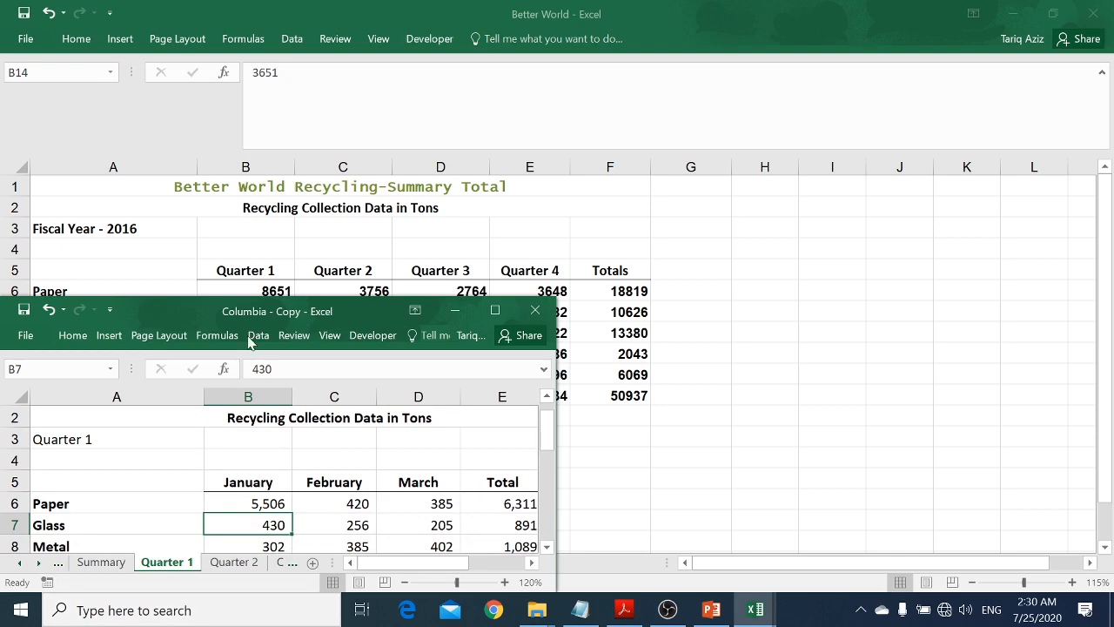
Move the Columbia - Copy window clear of the Better World Quarter 1 figures and set January Paper in B6 back to 506.
drag(212, 308, 715, 217)
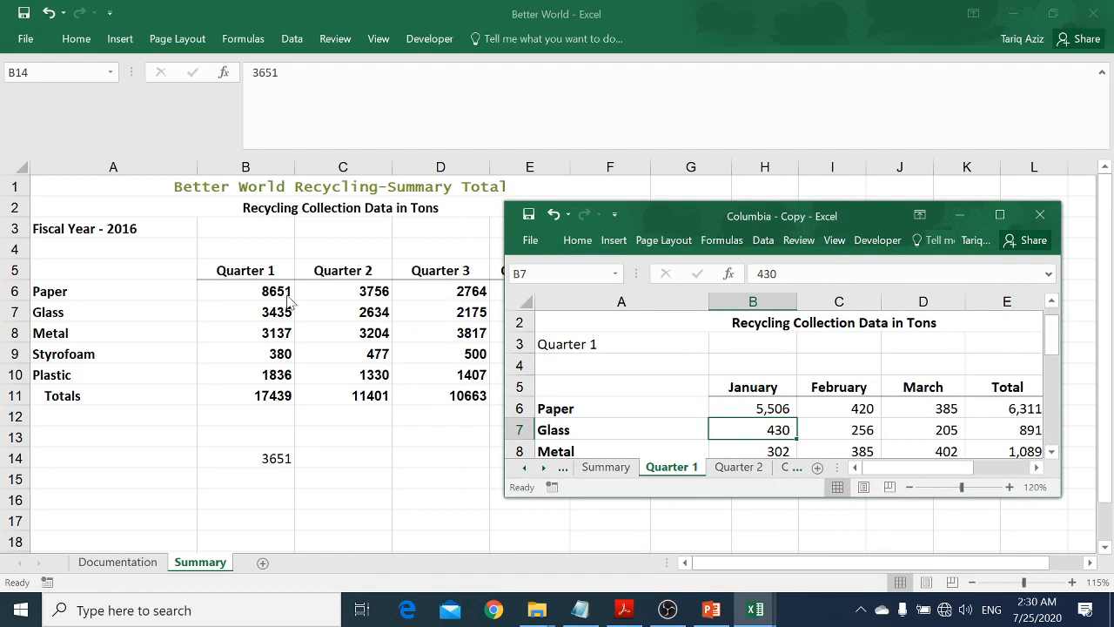
key(Up)
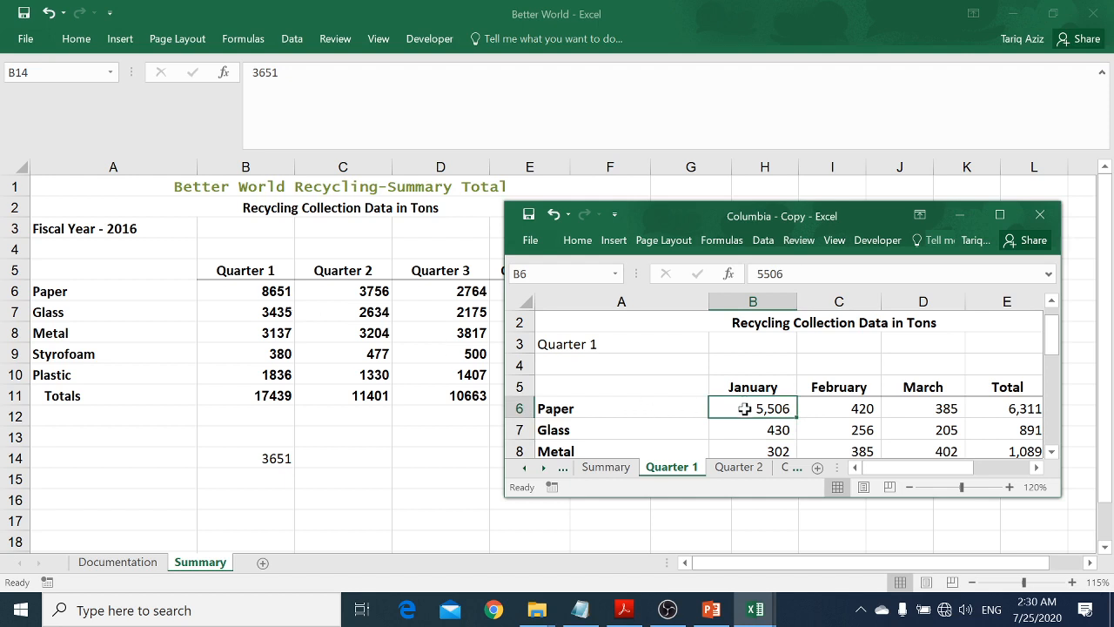
text(506)
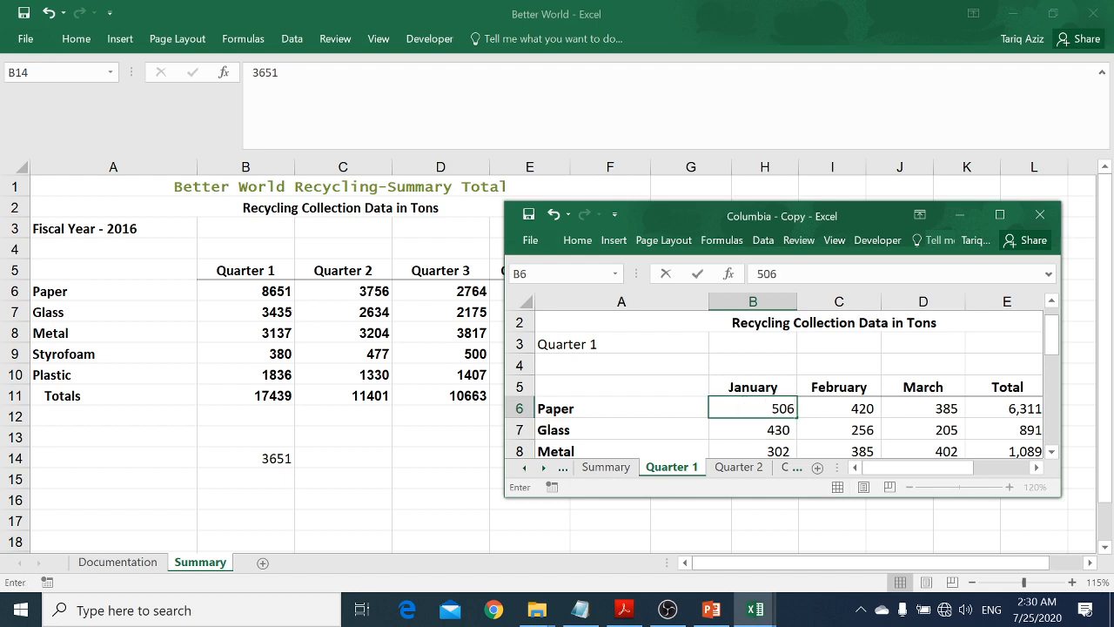
key(Return)
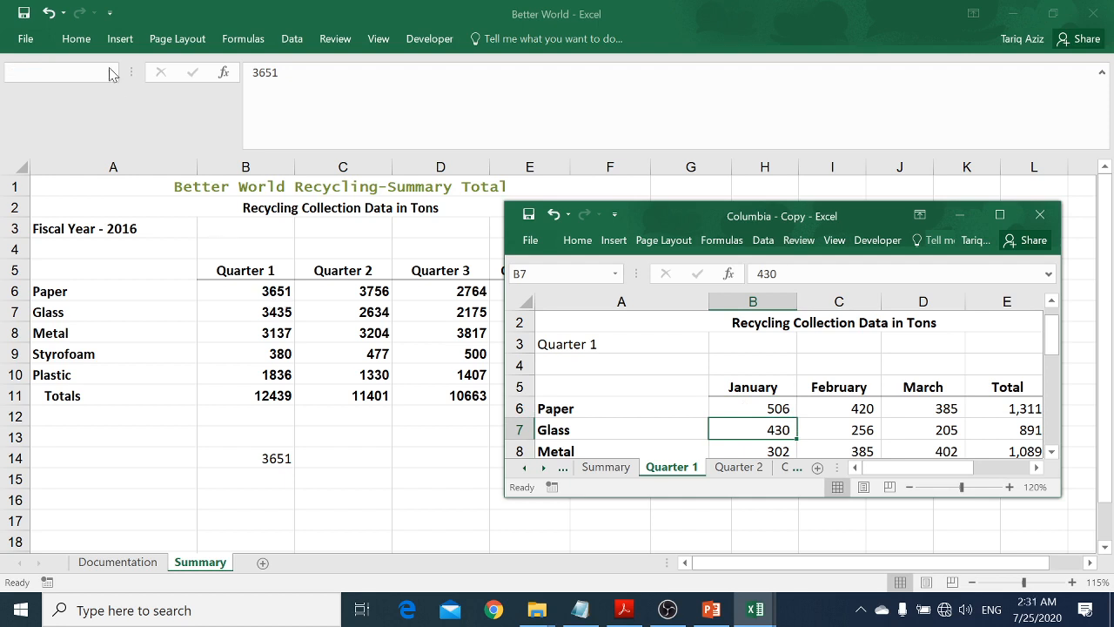
Save the Better World workbook and close it, leaving Excel's other workbooks open.
click(28, 17)
click(25, 14)
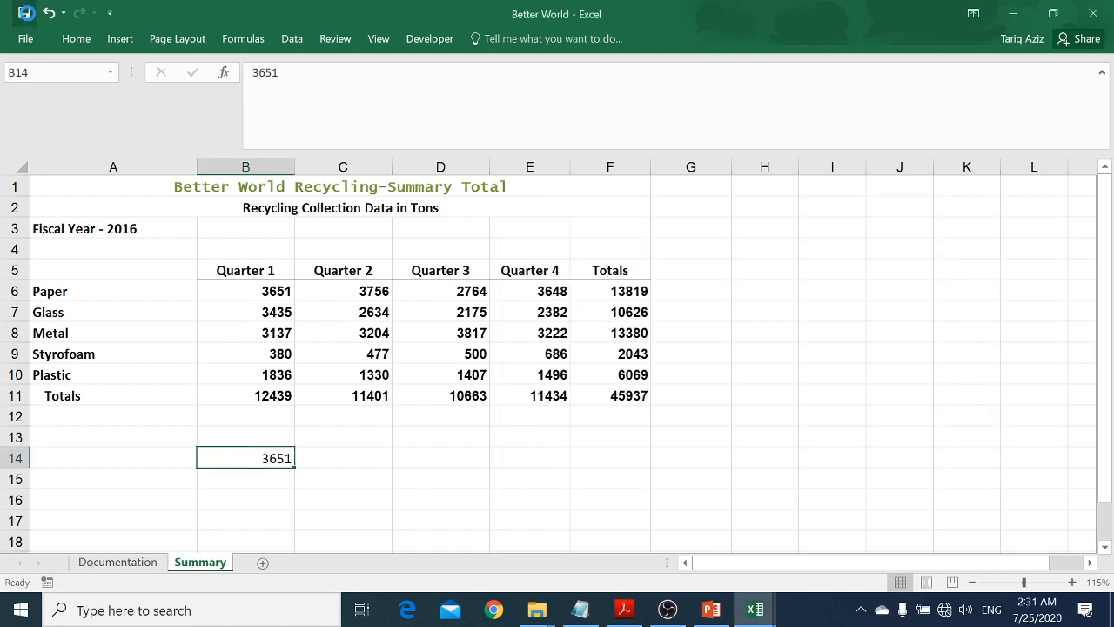
click(26, 39)
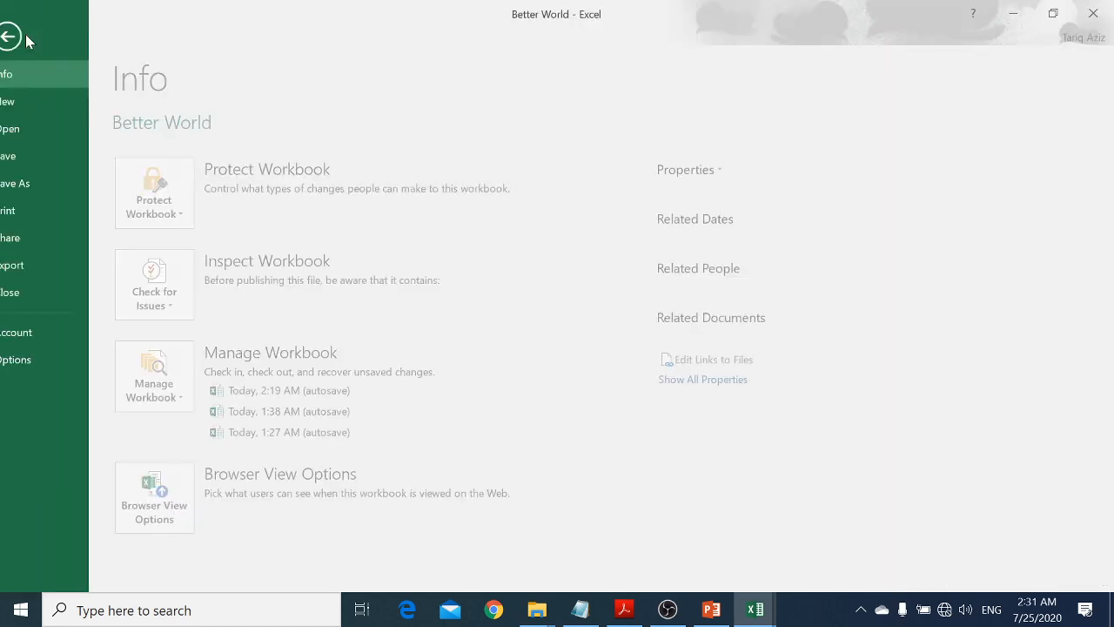
click(39, 298)
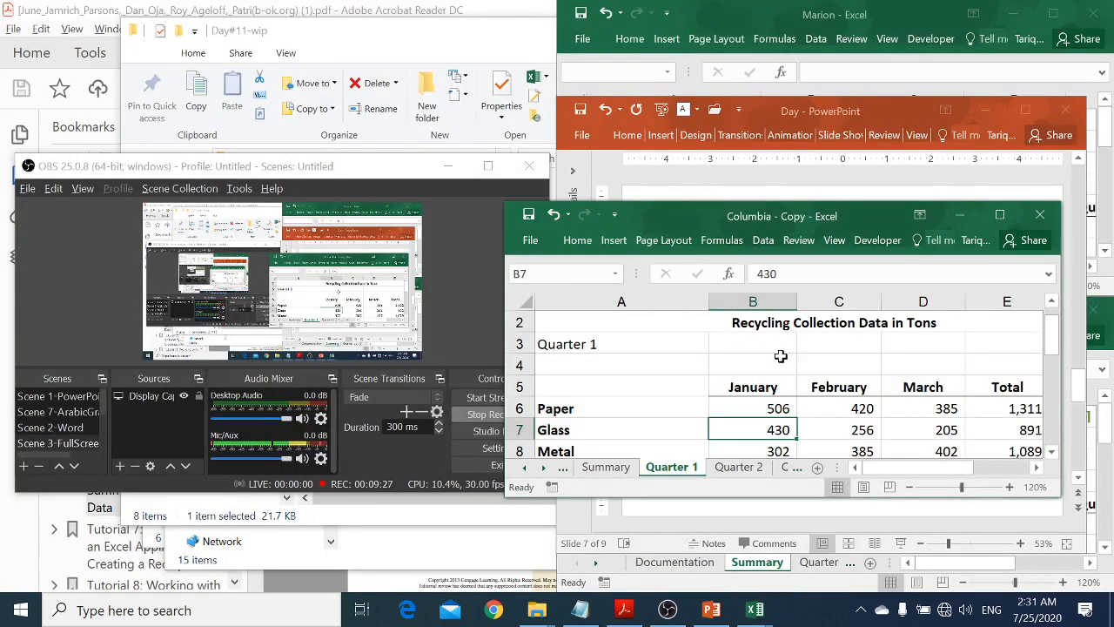
Maximize the Columbia - Copy workbook and set January Paper in B6 of the Quarter 1 sheet to 9506.
click(999, 216)
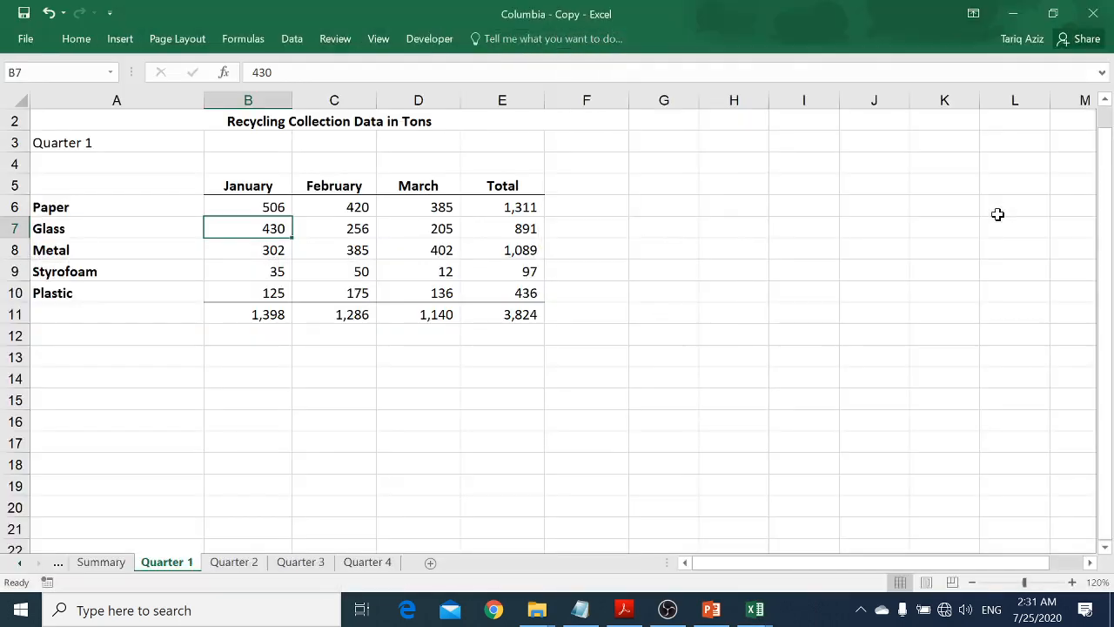
click(256, 207)
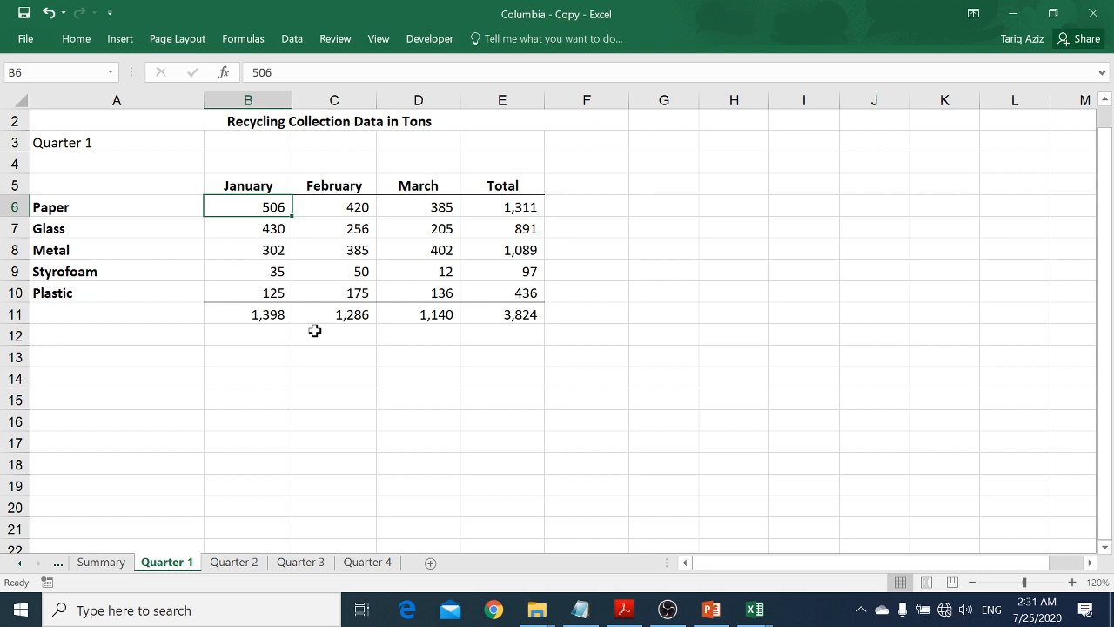
text(9506)
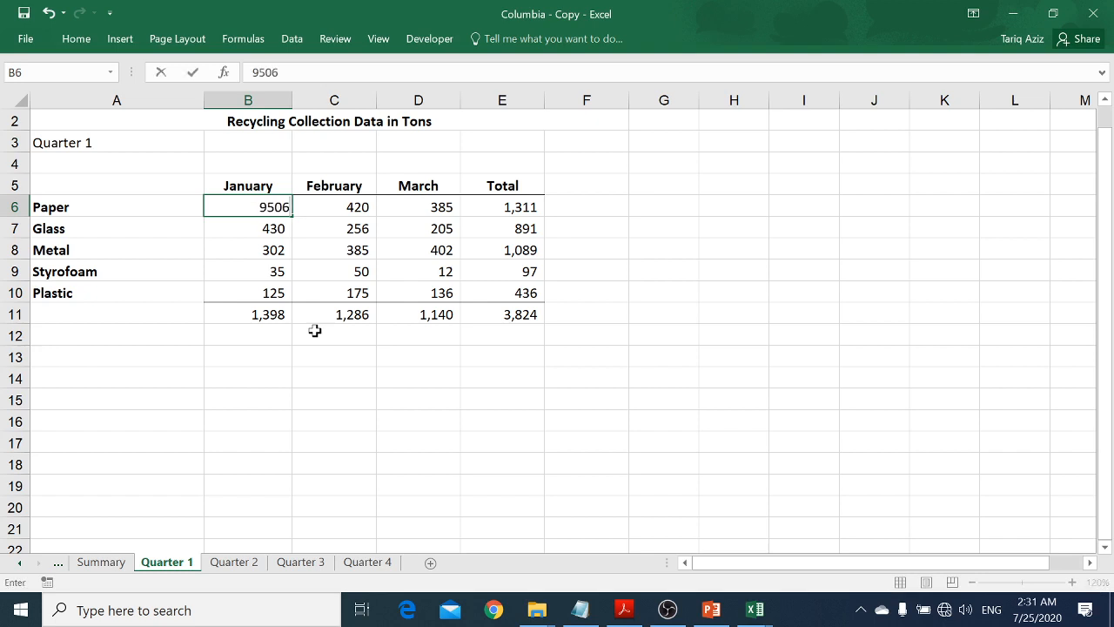
key(Return)
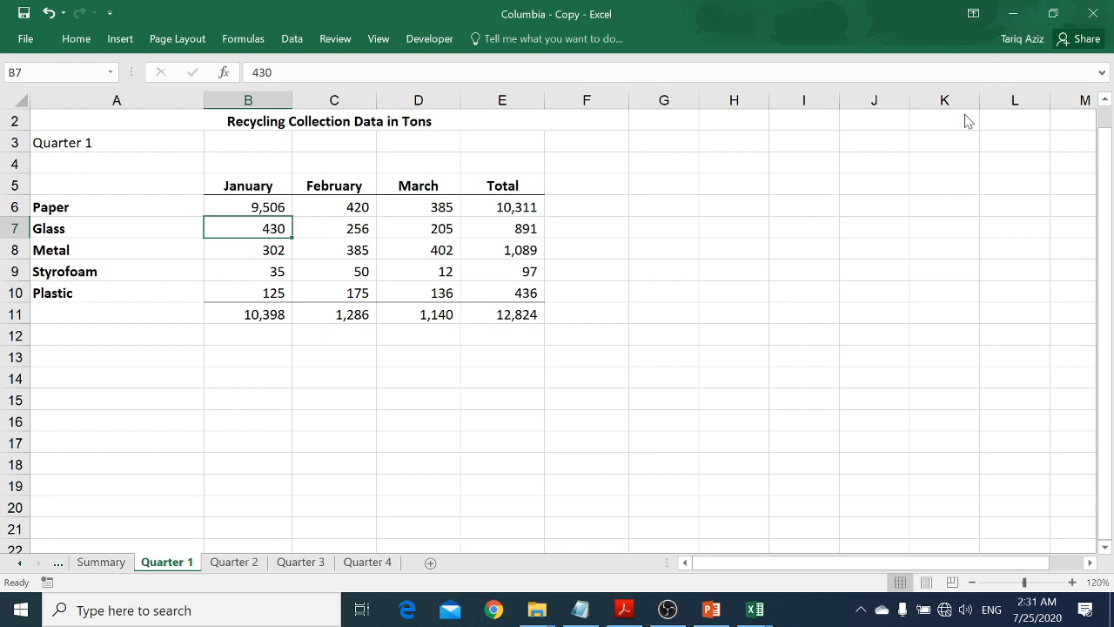
Reopen the Better World workbook from the recent files to check its Quarter 1 Paper figure.
click(28, 39)
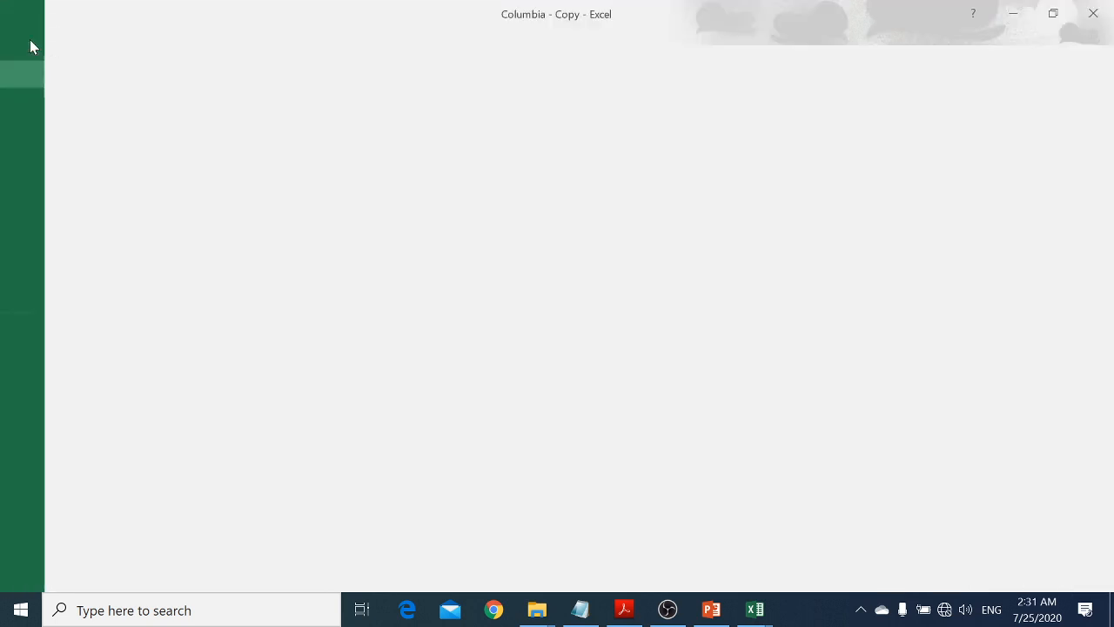
click(39, 128)
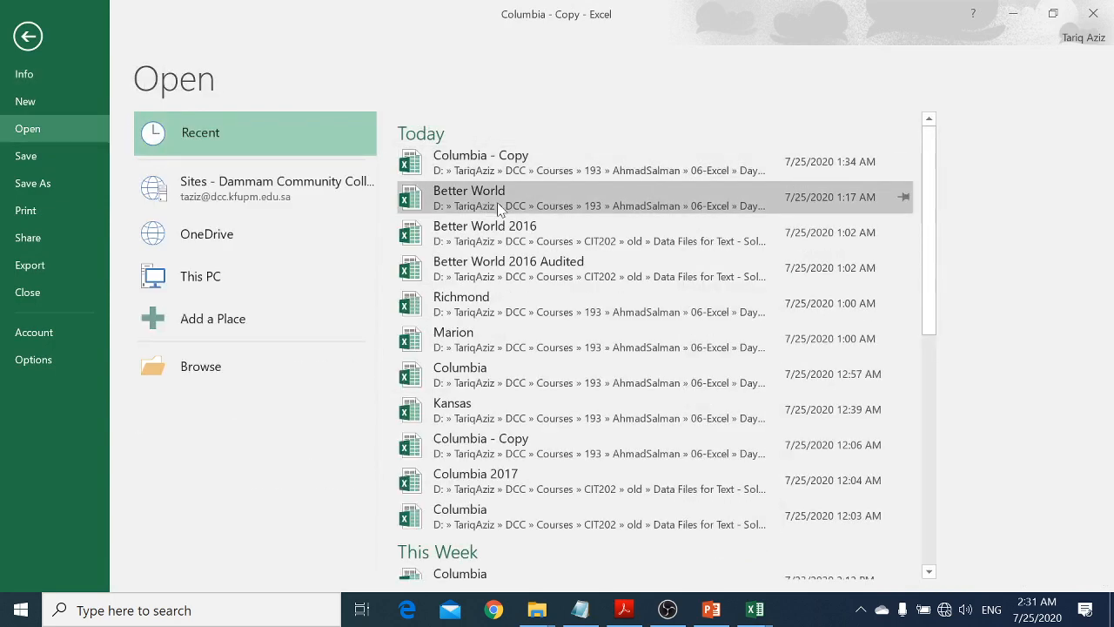
click(498, 206)
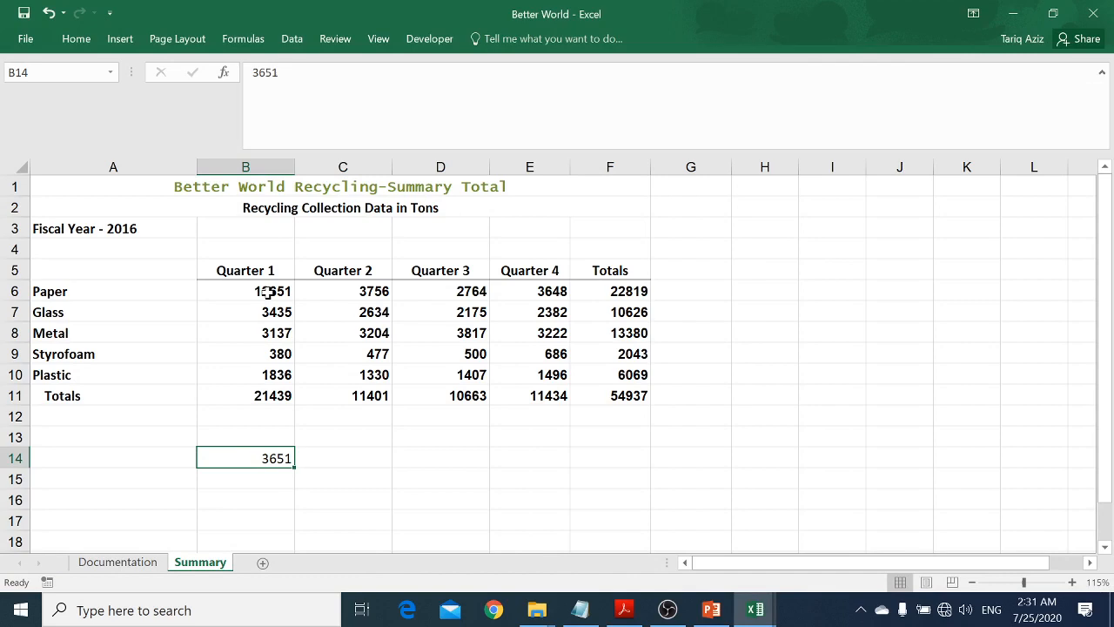
Return to Columbia - Copy and restore January Paper in B6 of the Quarter 1 sheet to 506.
key(alt+Tab)
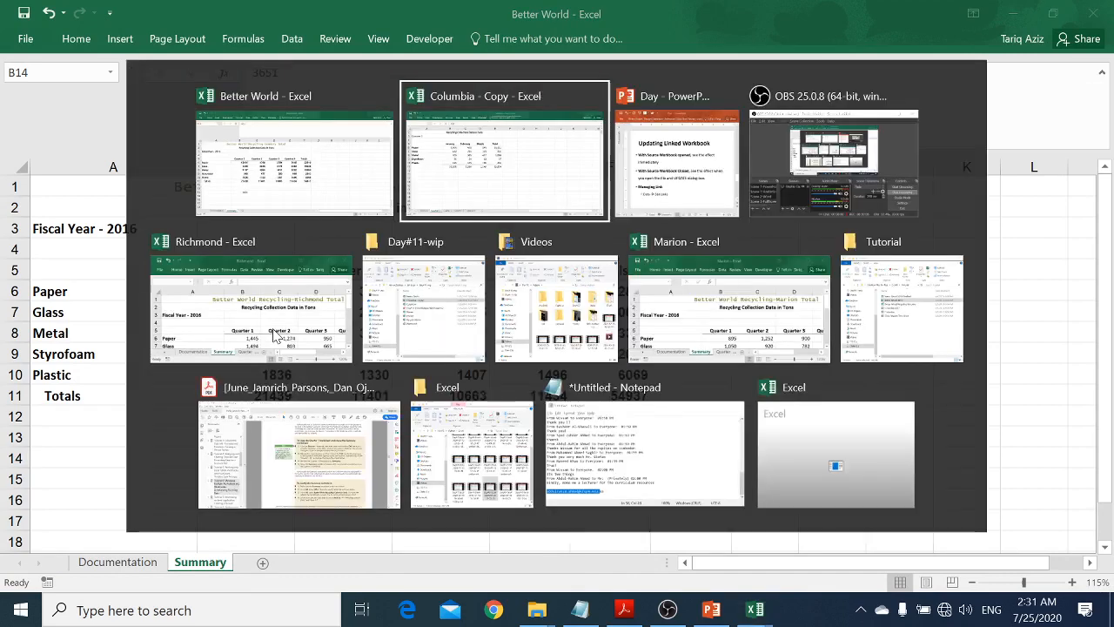
key(Up)
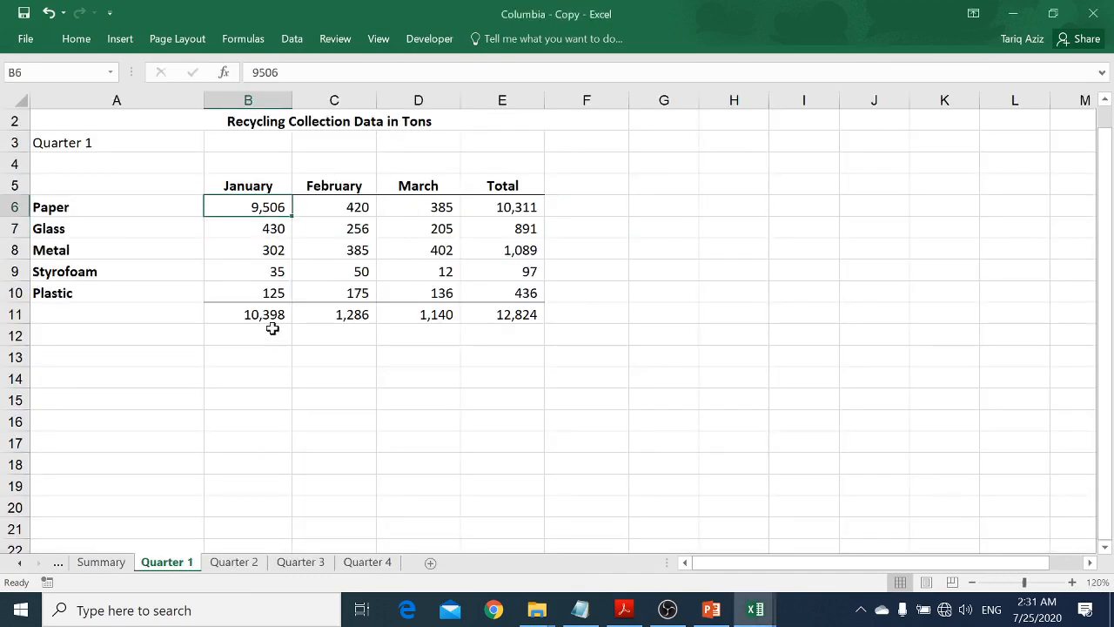
text(506)
key(ctrl+Return)
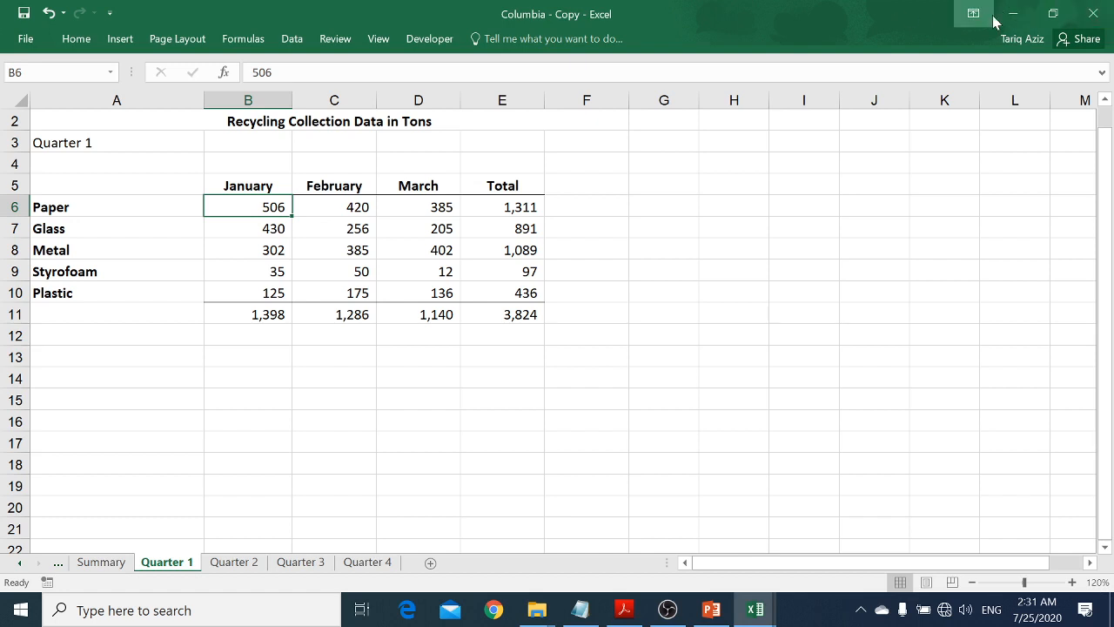
Bring the Better World workbook forward and close it, answering the question about its unsaved changes.
click(1053, 15)
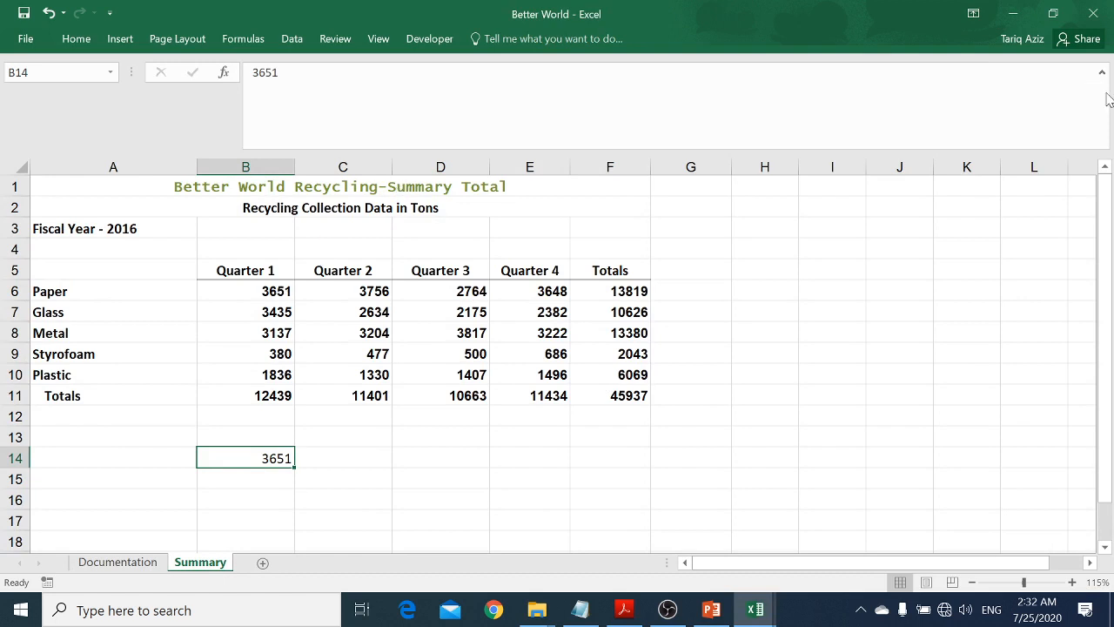
click(1094, 14)
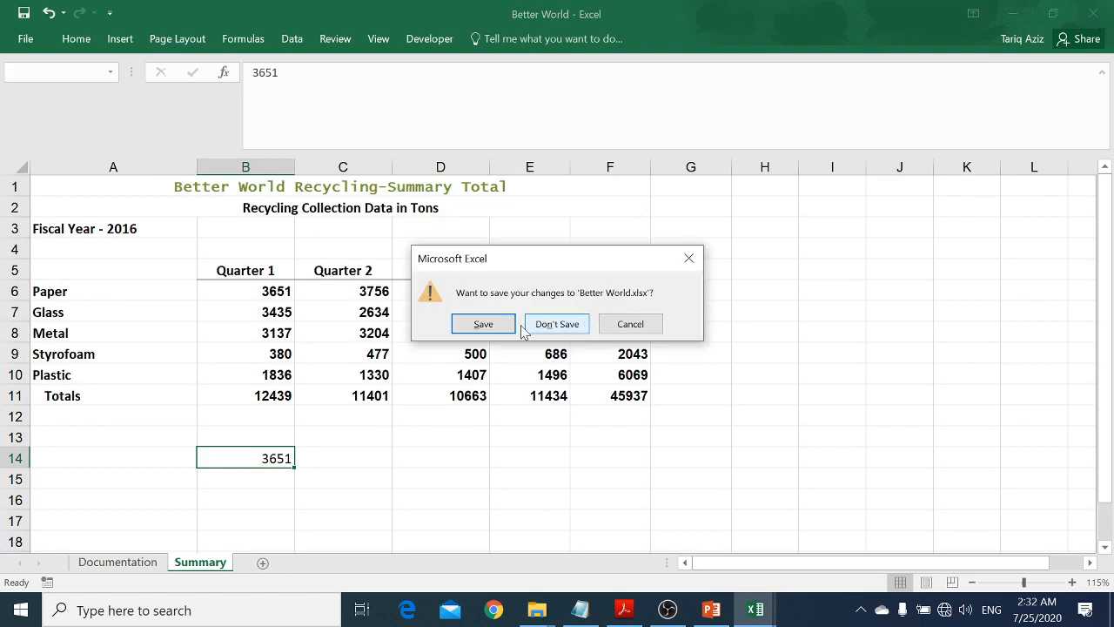
click(527, 326)
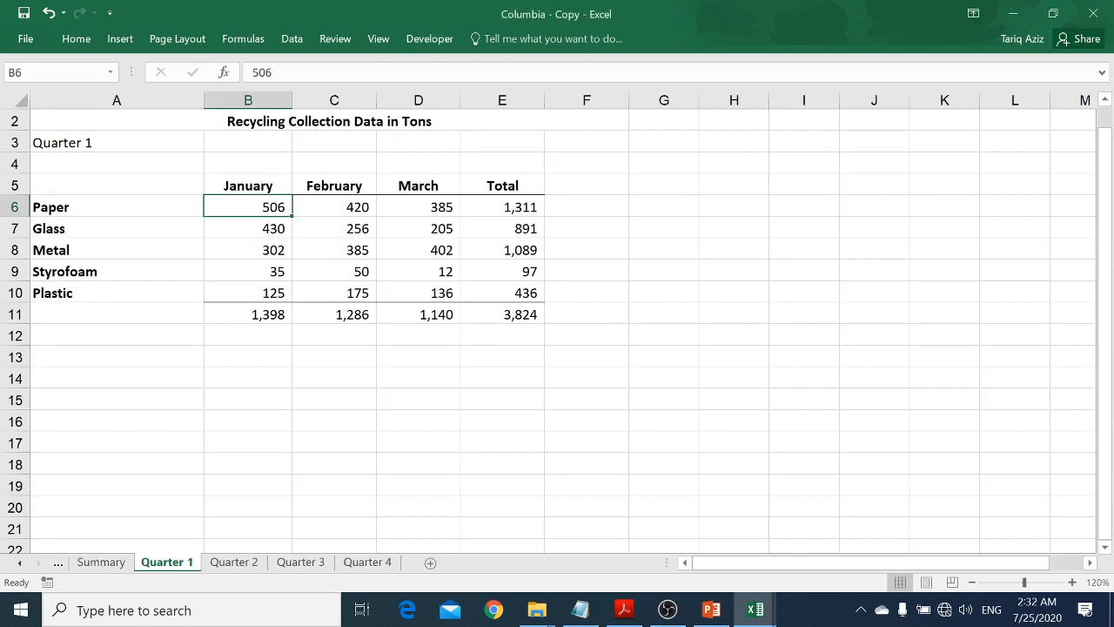
Set January Paper in B6 of Columbia - Copy's Quarter 1 sheet to 9506 and close that workbook.
text(9506)
key(Return)
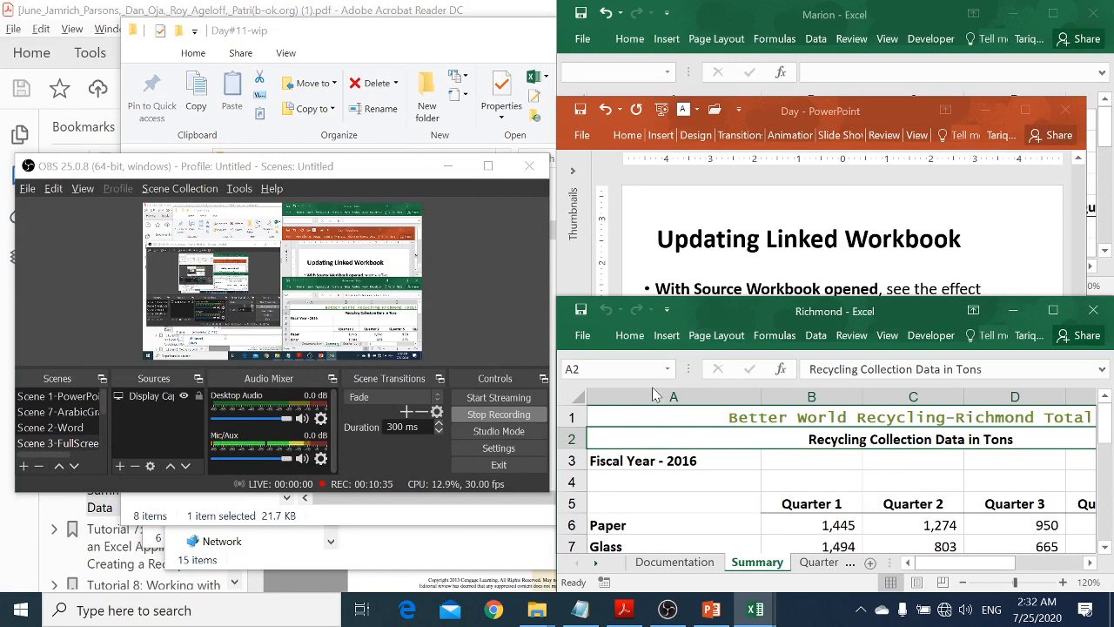
From the maximized Richmond workbook, reopen Better World from the recent files and update its external links.
double_click(755, 311)
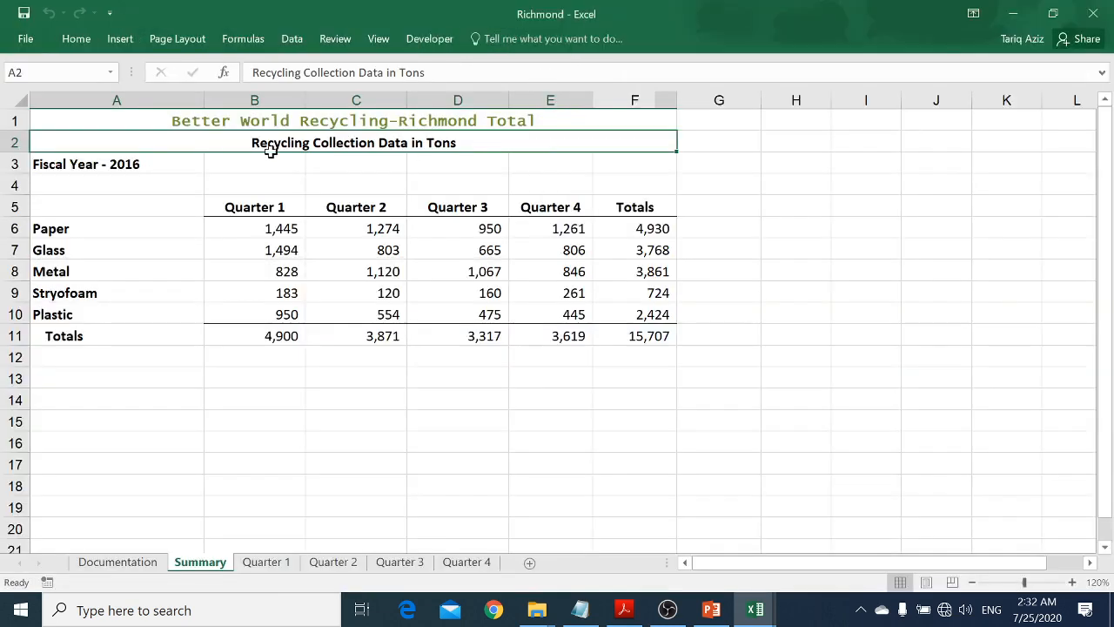
click(28, 40)
click(36, 128)
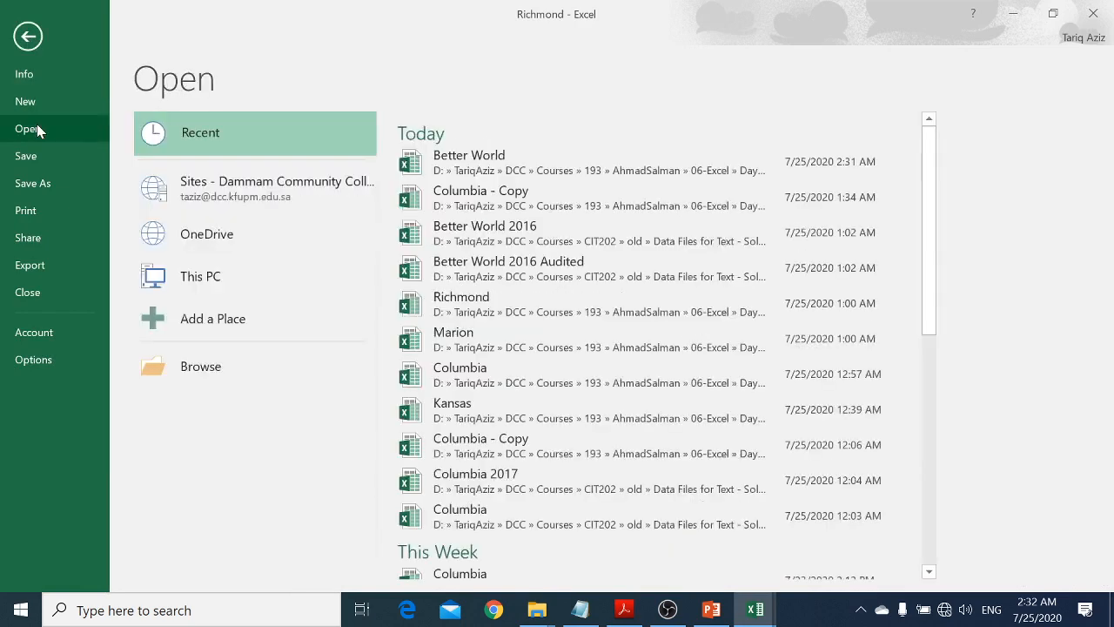
click(473, 166)
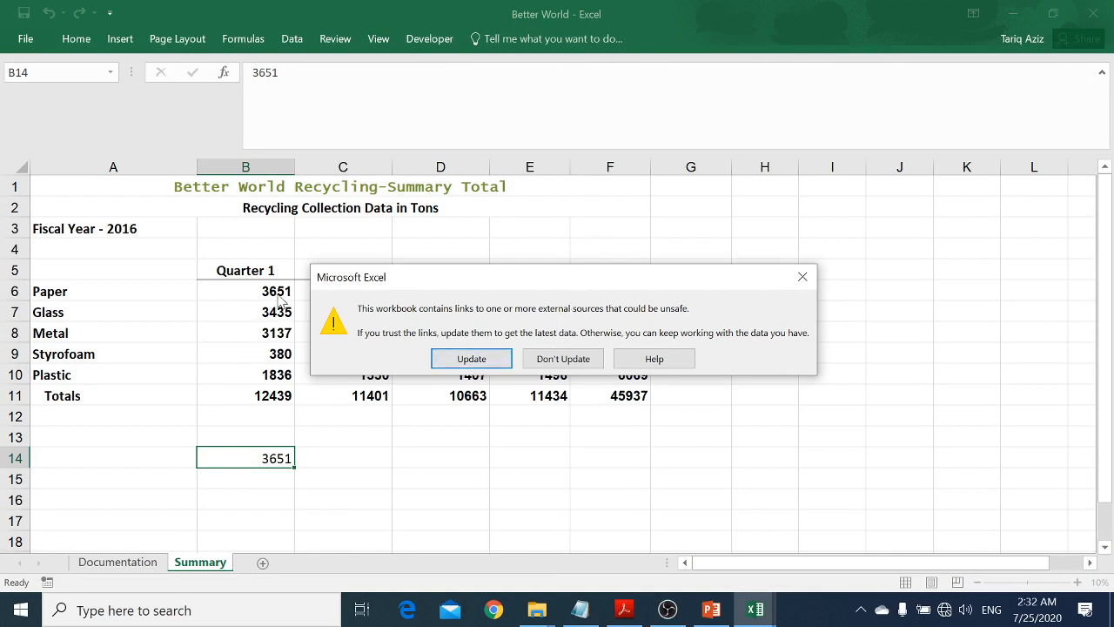
click(471, 366)
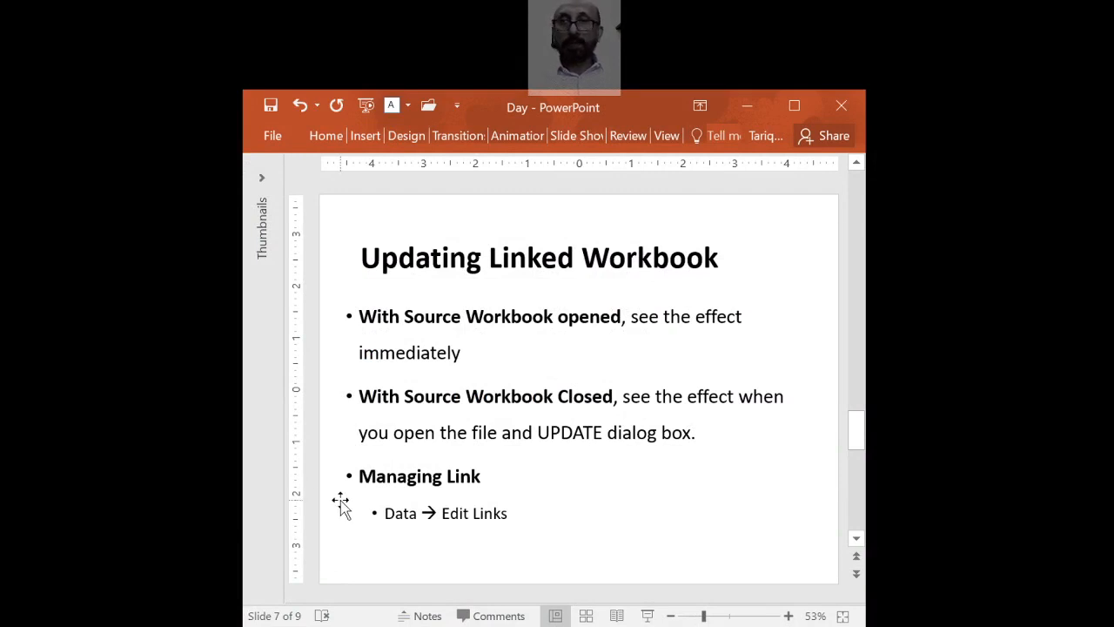
Return to Better World from PowerPoint, discard the stray entry in B14 and open the Edit Links dialog.
key(alt+Tab)
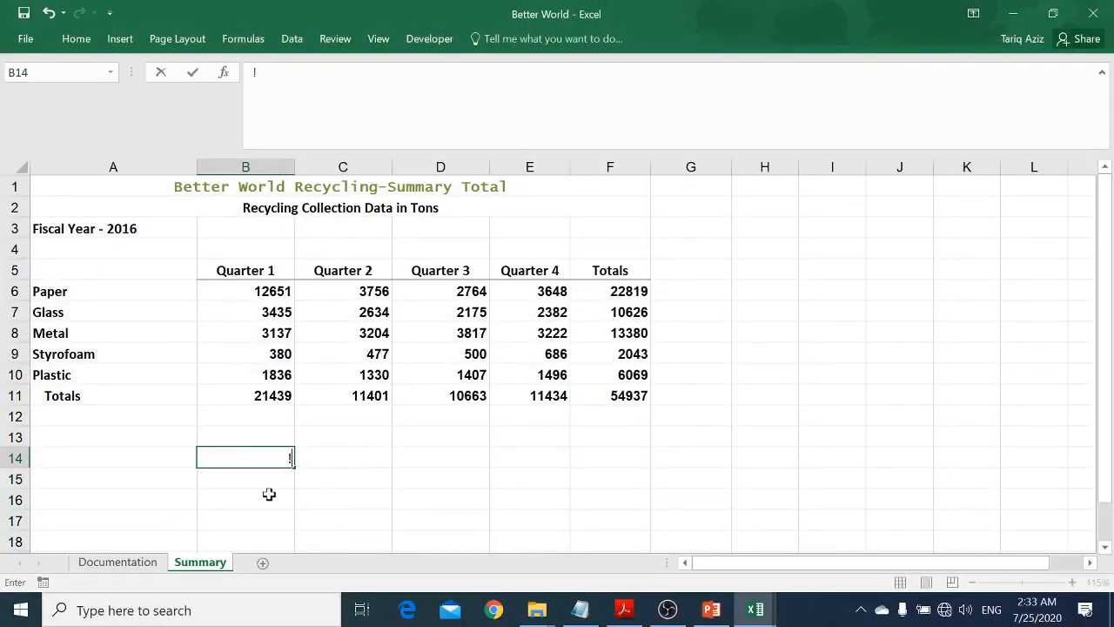
click(285, 43)
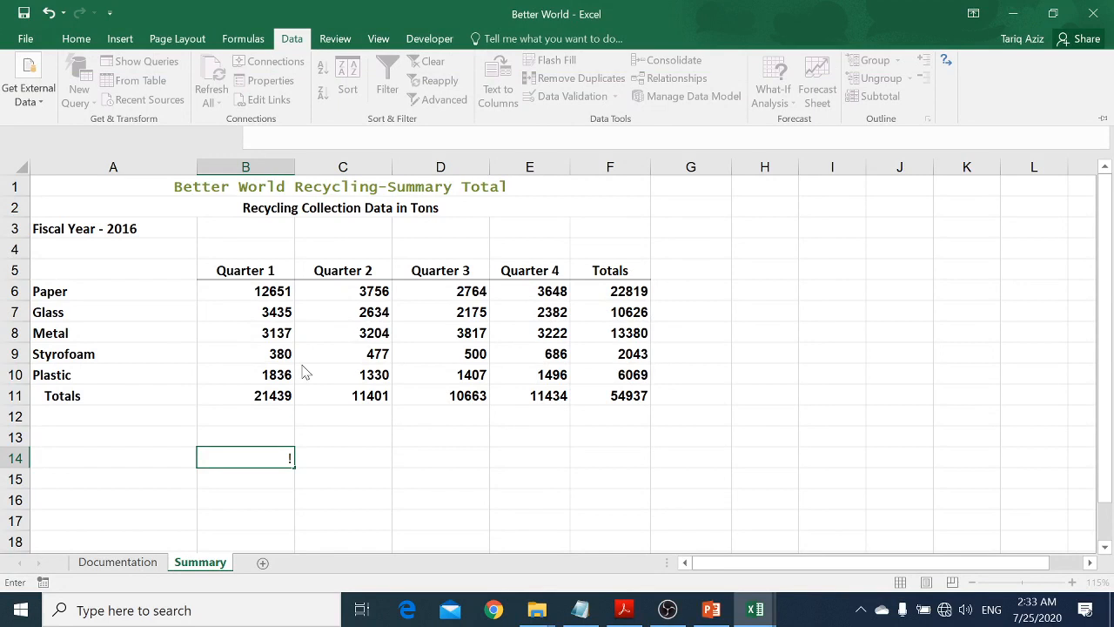
click(304, 372)
key(Escape)
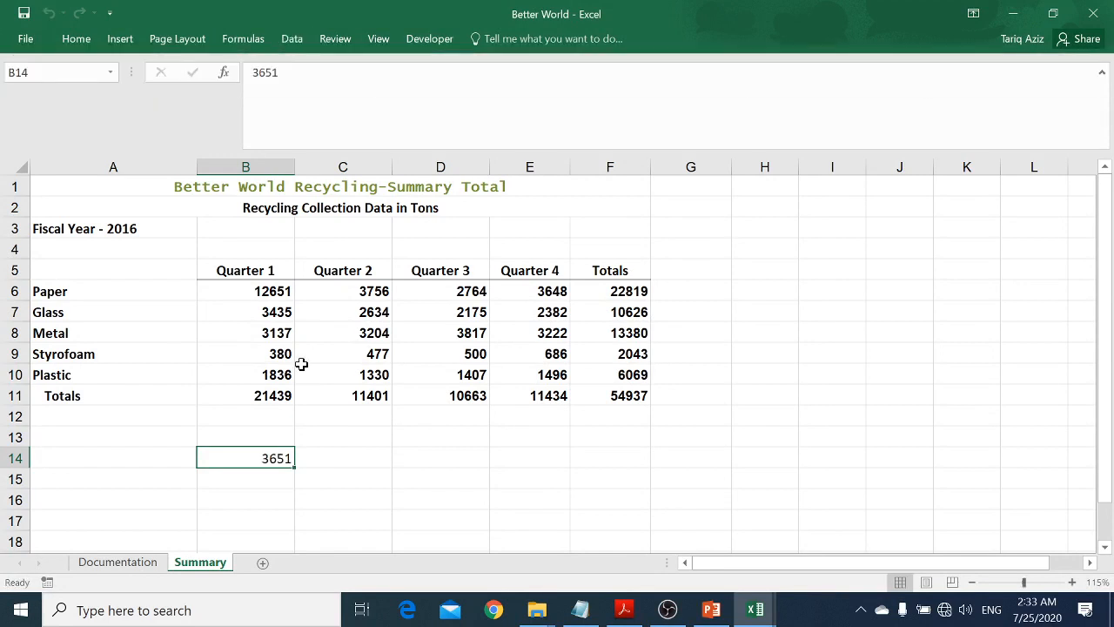
click(292, 38)
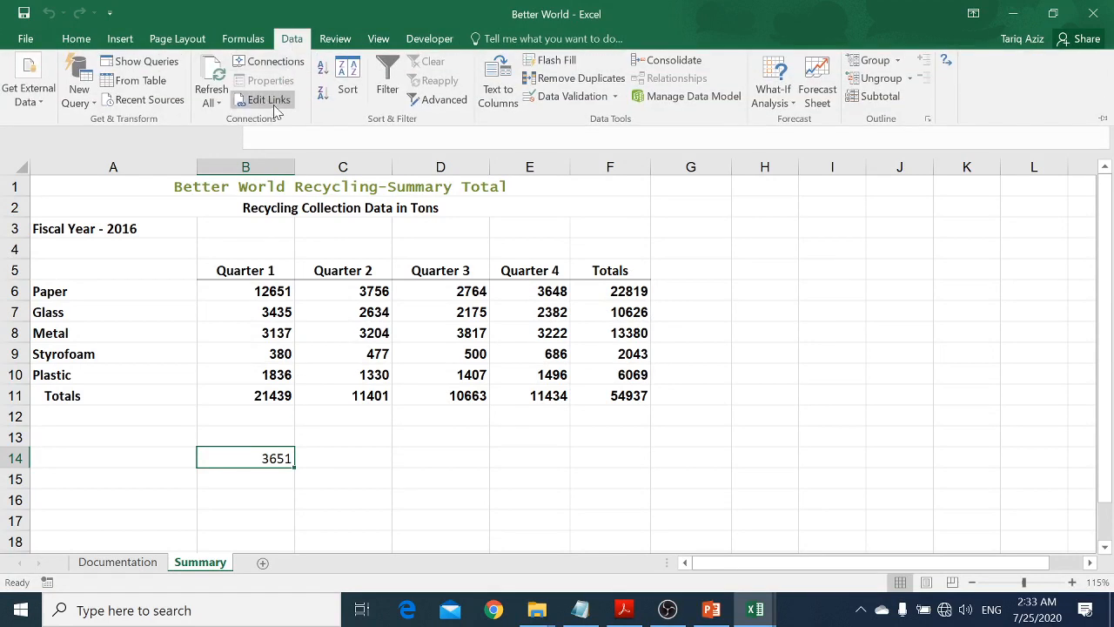
click(268, 100)
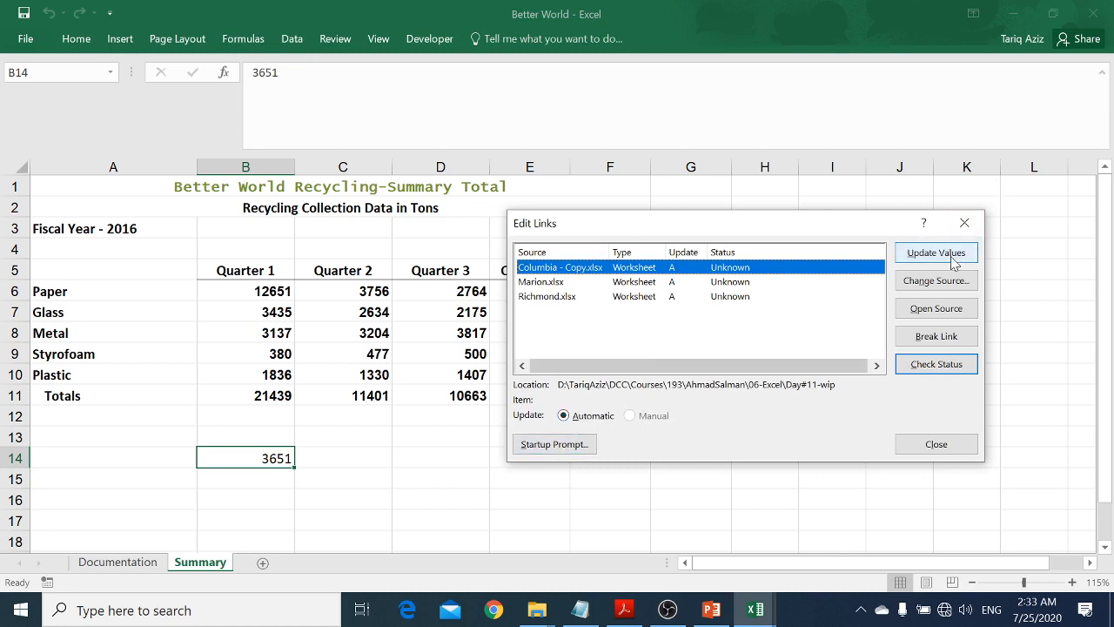
Set the links' startup prompt to "Let users choose to display the alert or not" and close the Edit Links dialog.
click(566, 453)
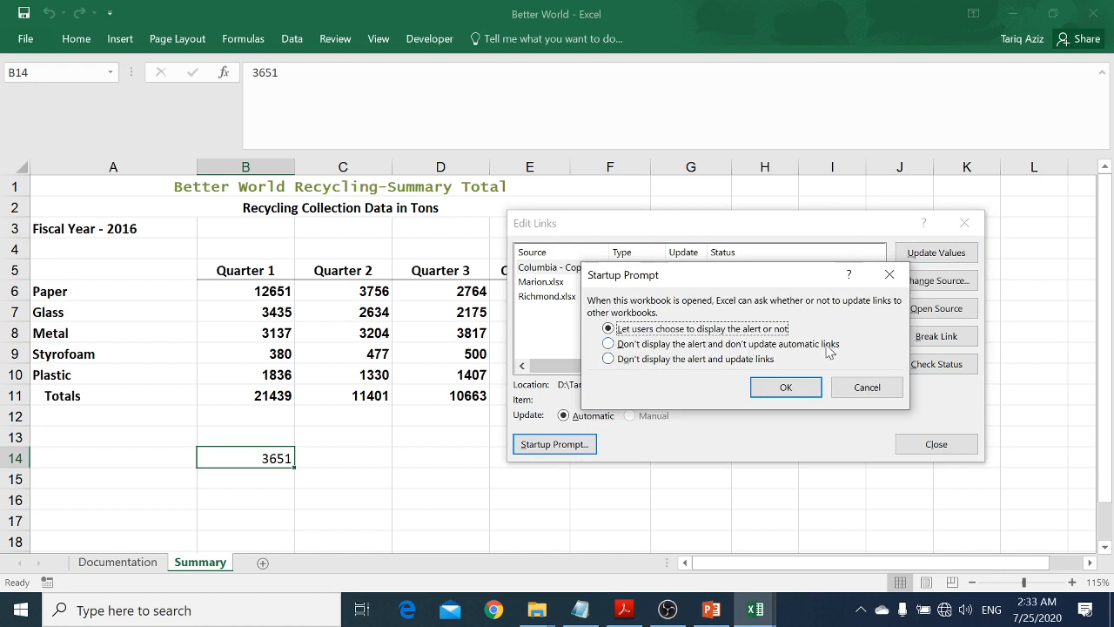
click(692, 360)
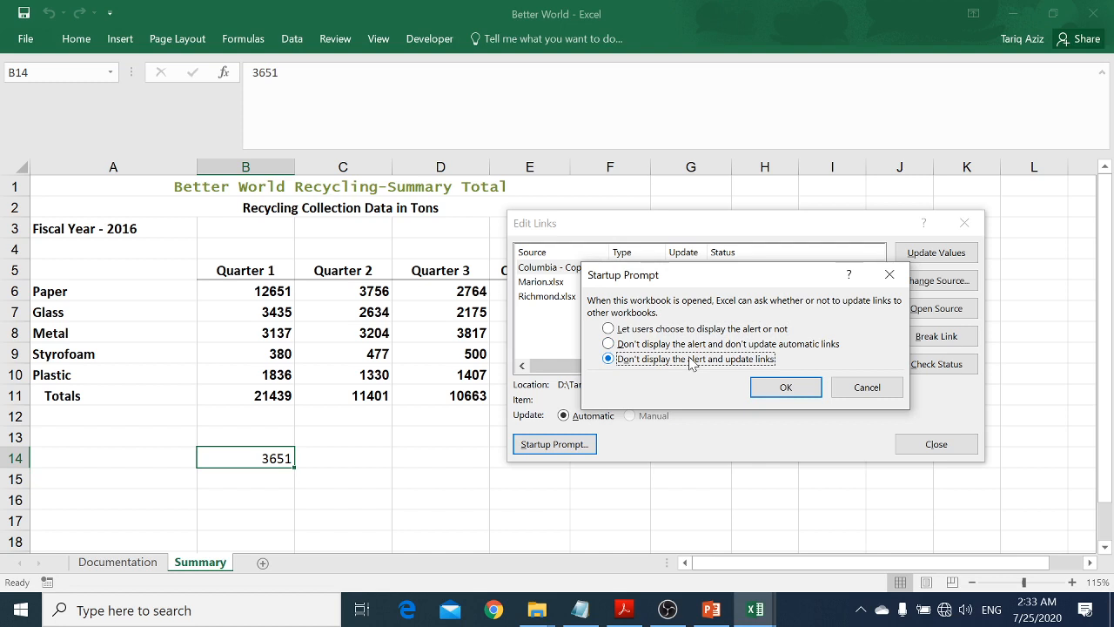
click(648, 330)
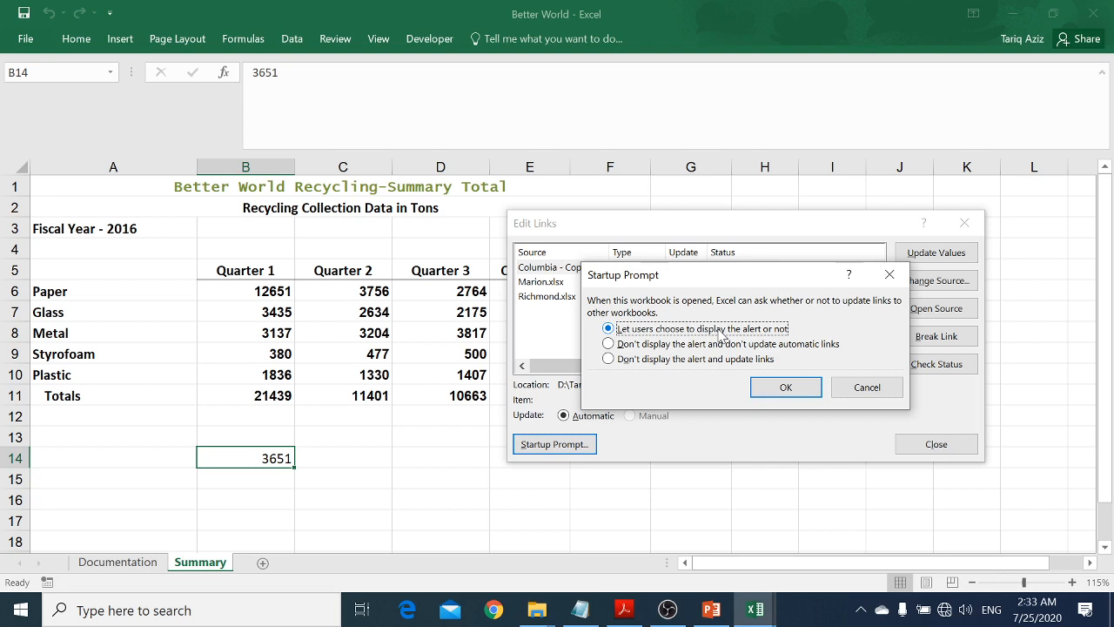
click(772, 390)
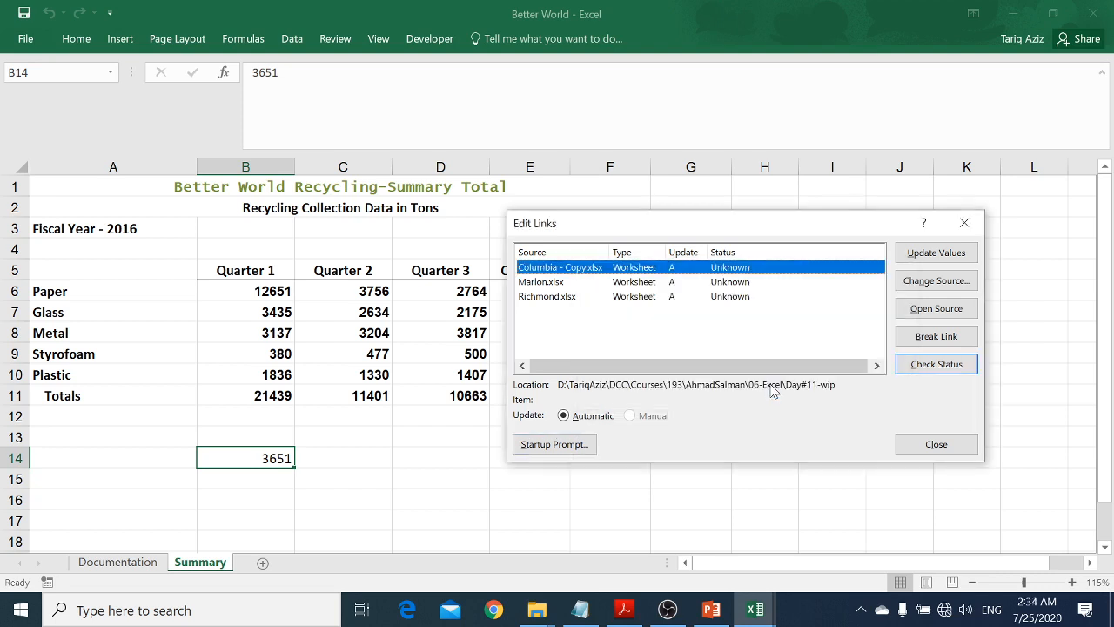
click(916, 446)
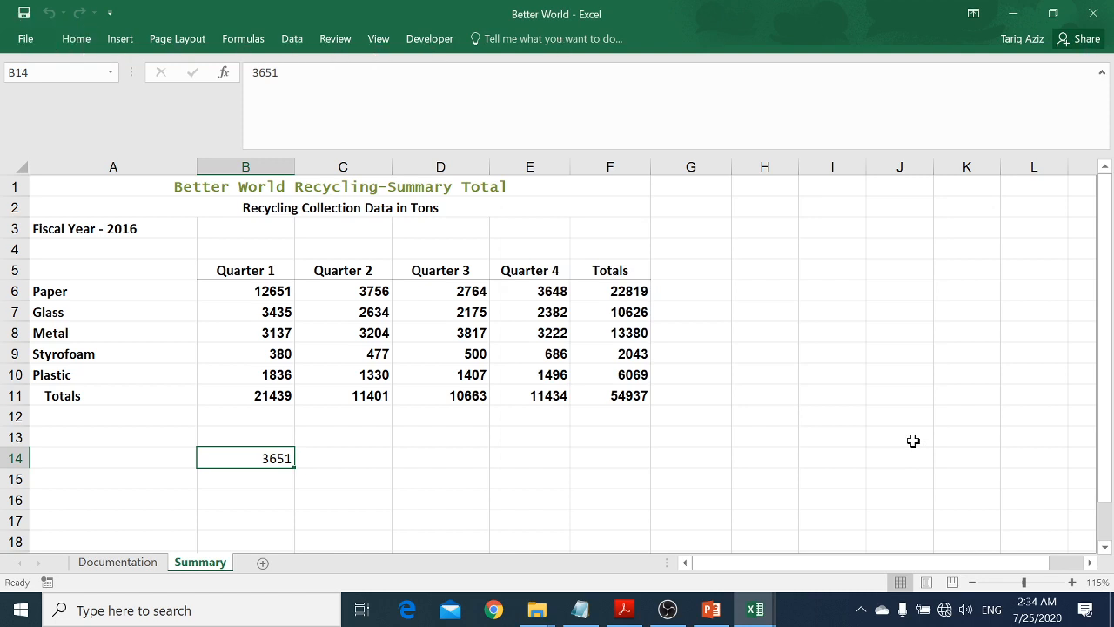
Check the "Link to an External File" slide in PowerPoint, return to Better World and clear B14 on the Summary sheet.
key(alt+Tab)
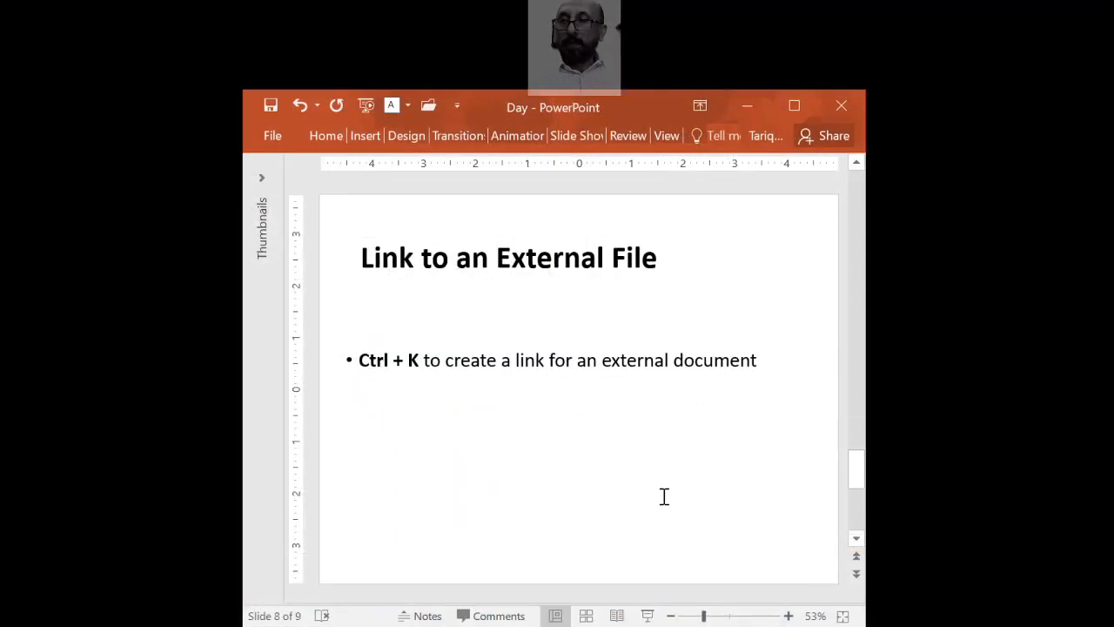
key(Page_Down)
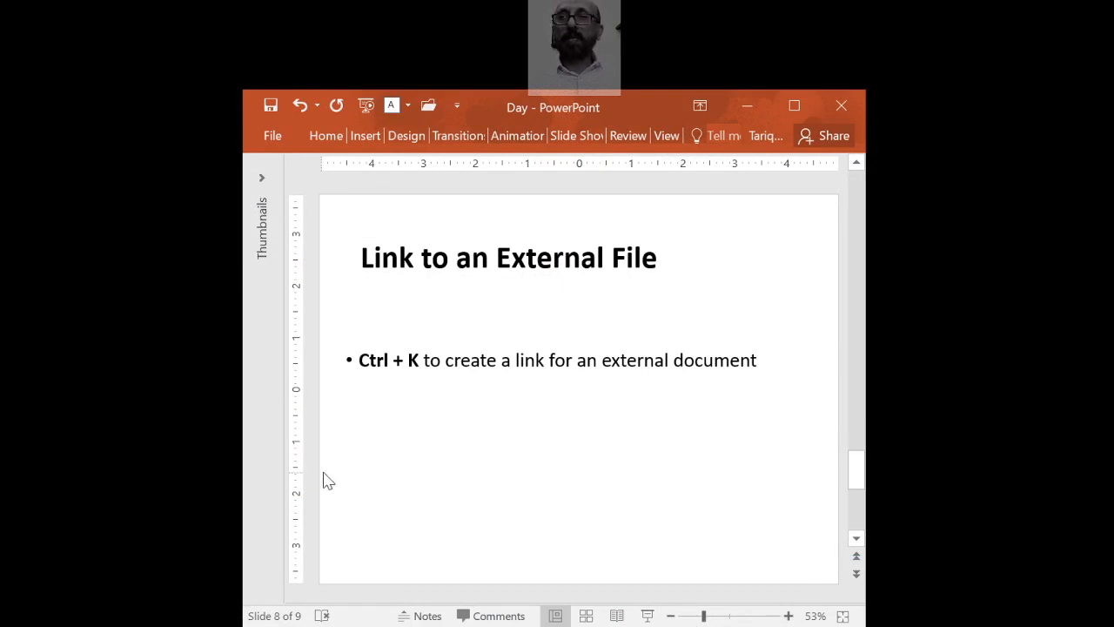
key(alt+Tab)
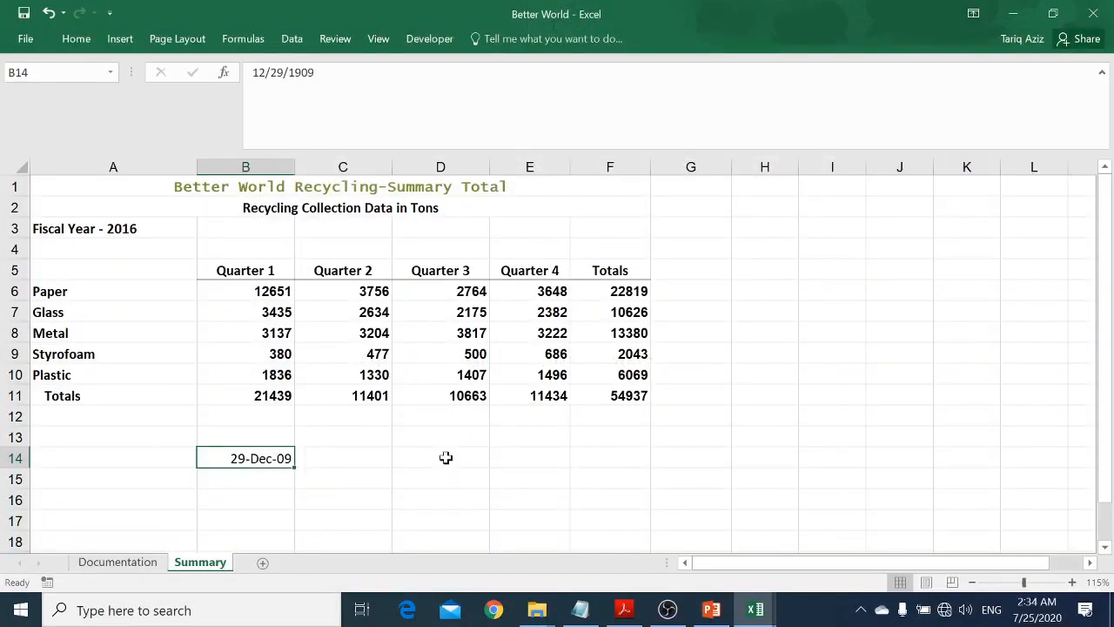
key(Delete)
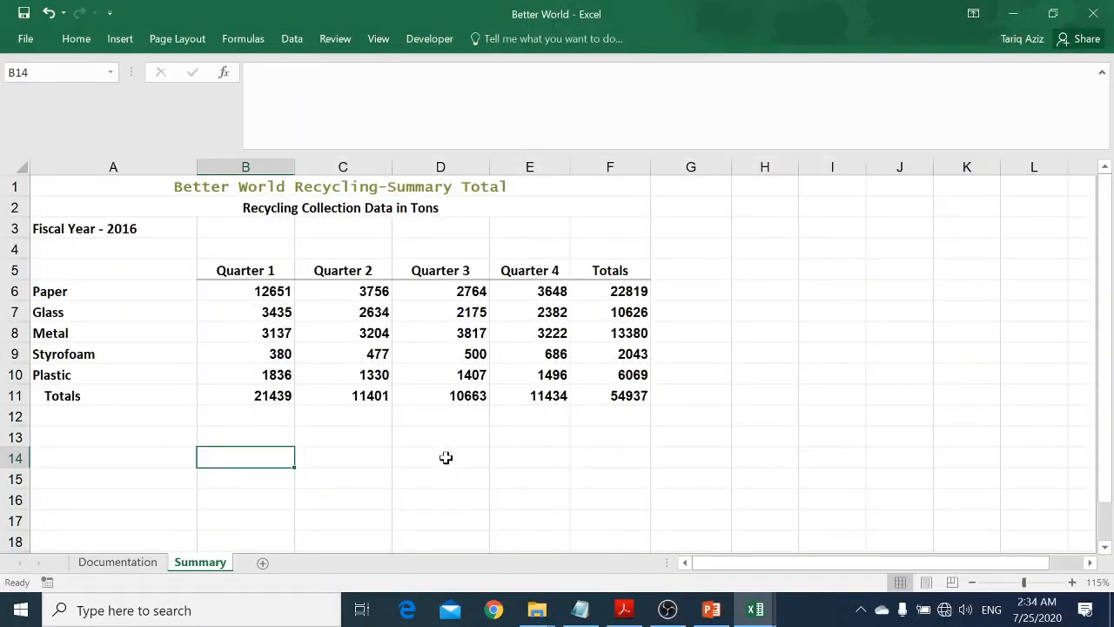
Enter "Click to view the Executive Summary" in B9 of the Documentation sheet.
key(ctrl+Page_Up)
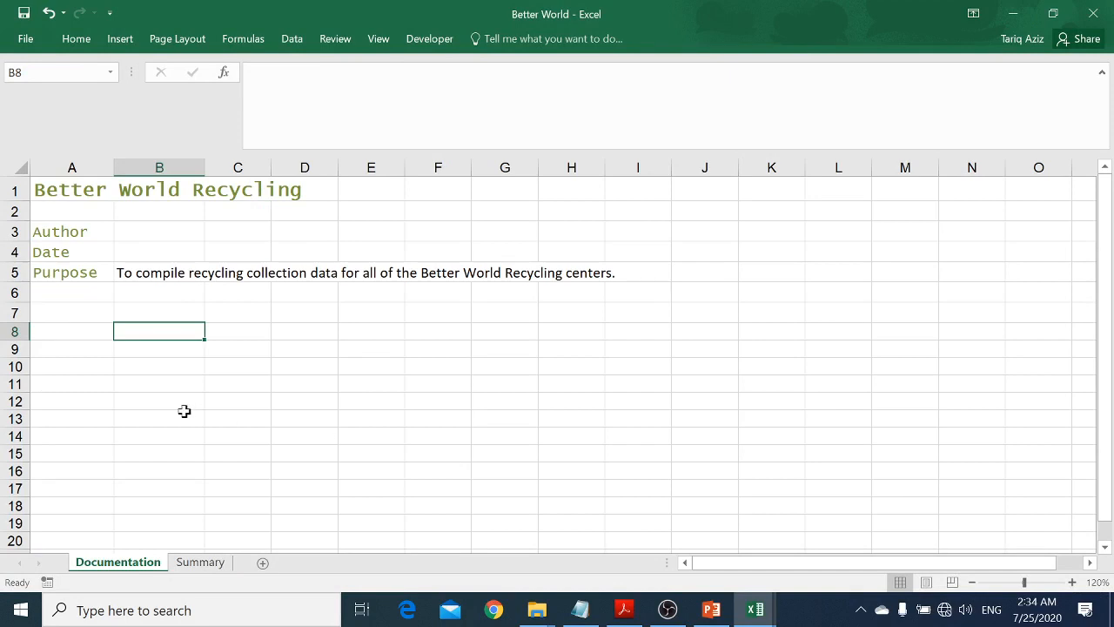
text(Click to)
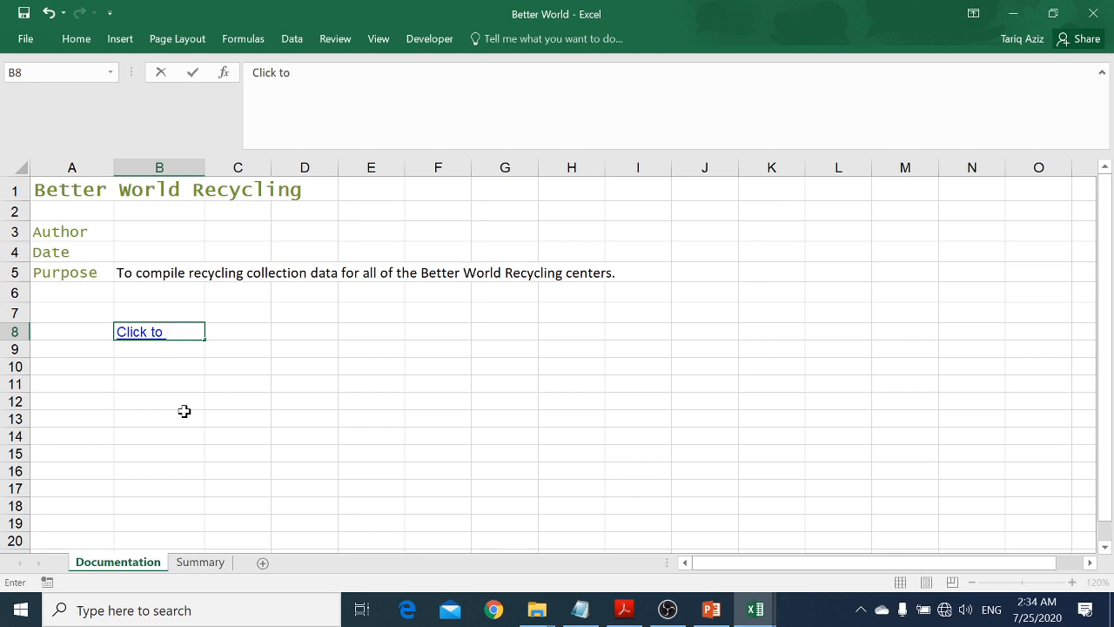
key(Escape)
key(Down)
text(Click to view)
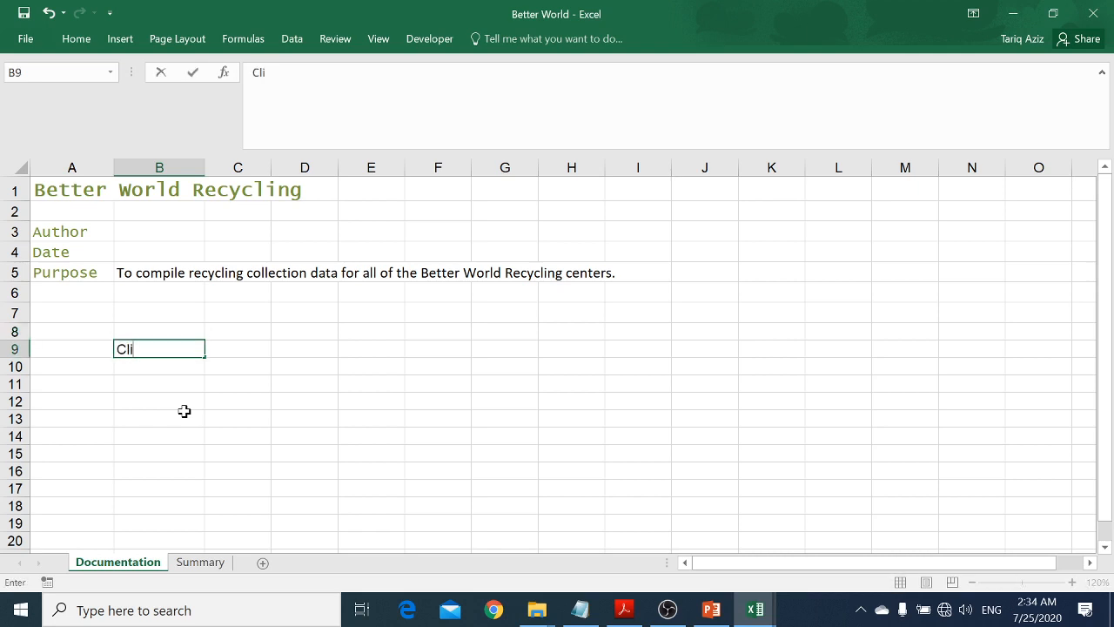
text( th)
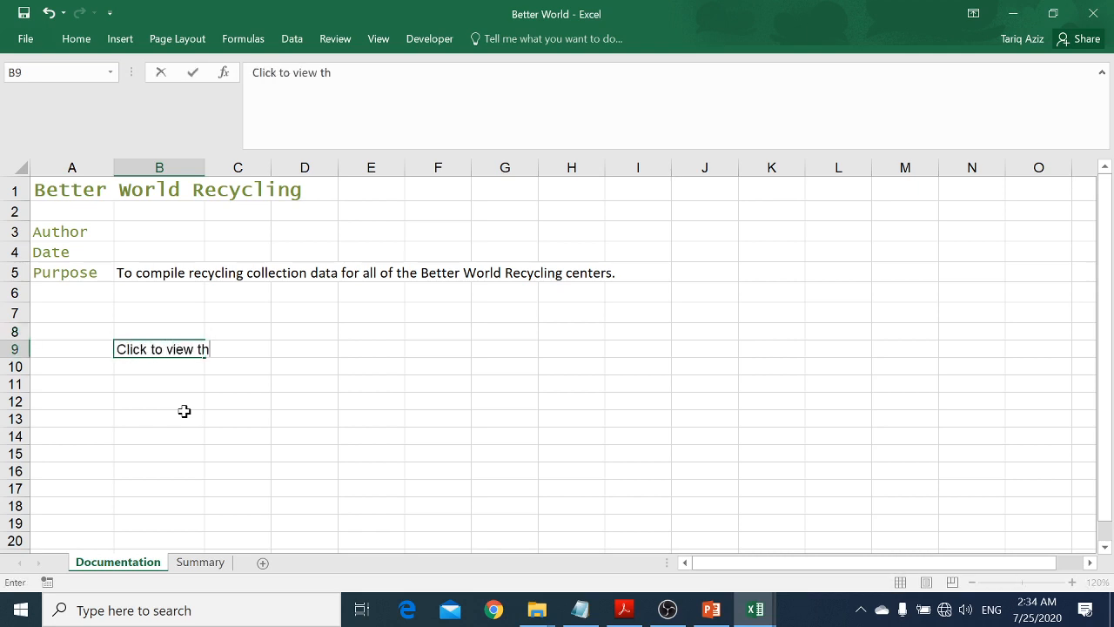
text(e Executive S)
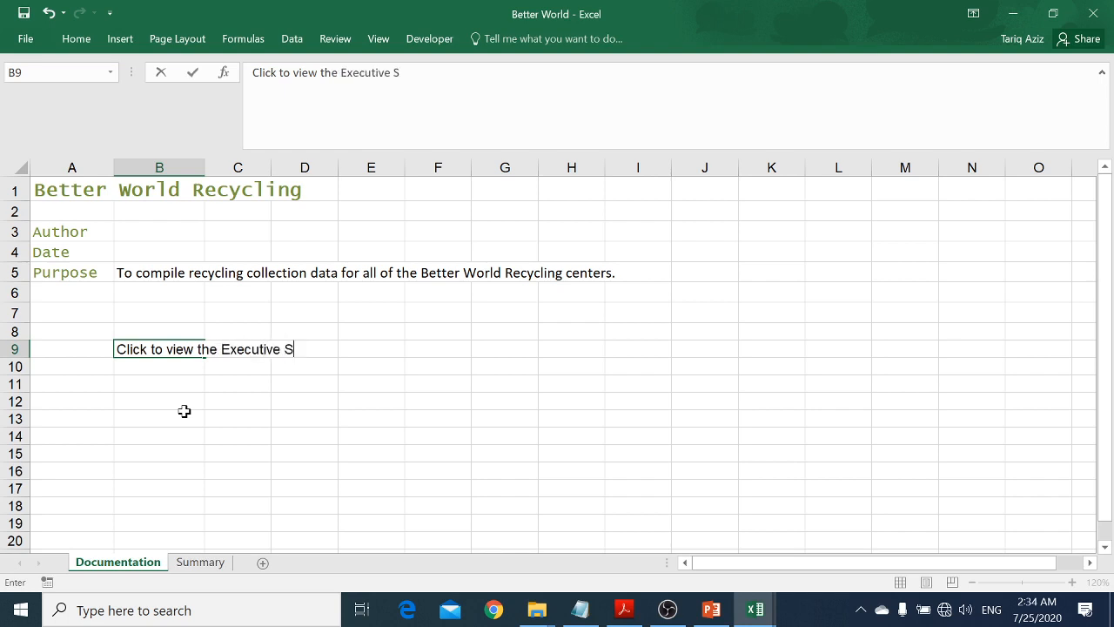
text(ummary)
key(Return)
key(Up)
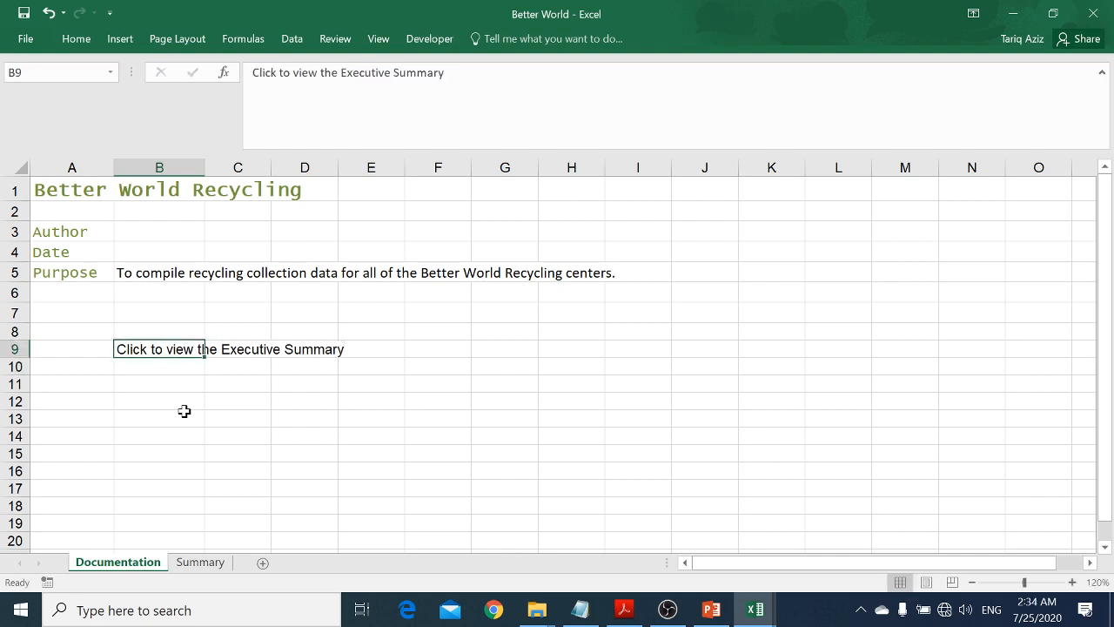
Link the text in B9 to the existing file Recycle Memo.docx in the Day#11-wip folder.
key(ctrl+k)
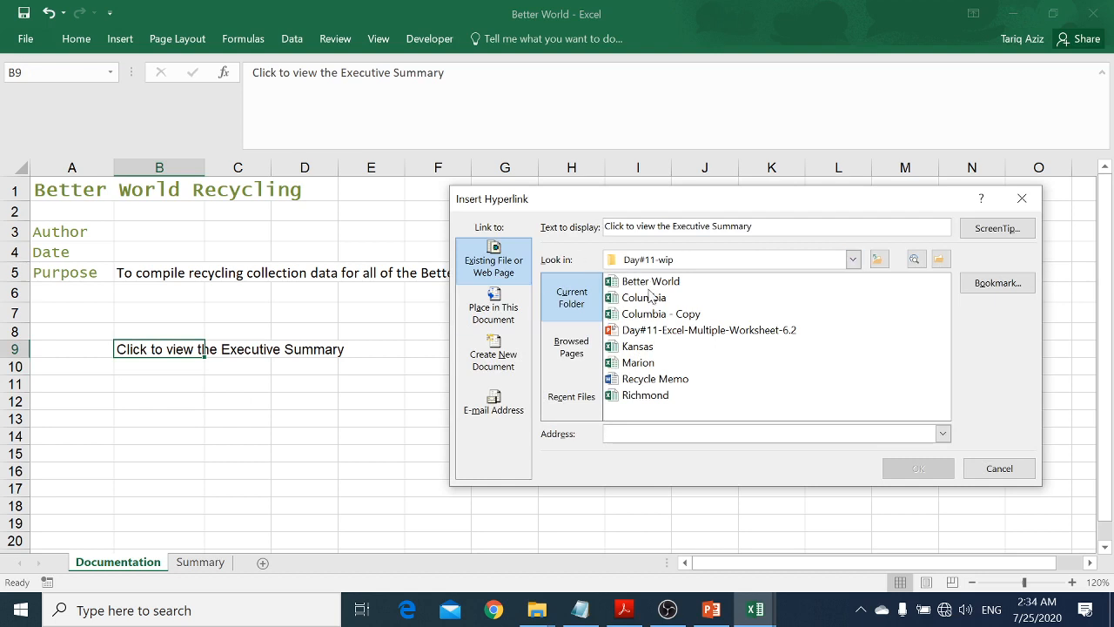
click(637, 380)
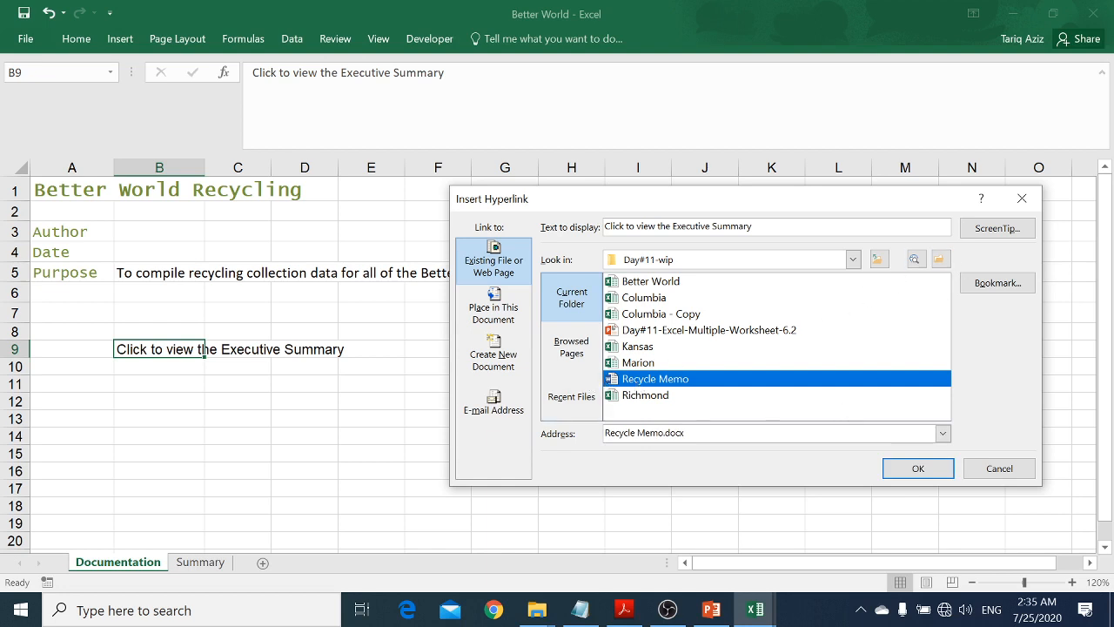
click(922, 466)
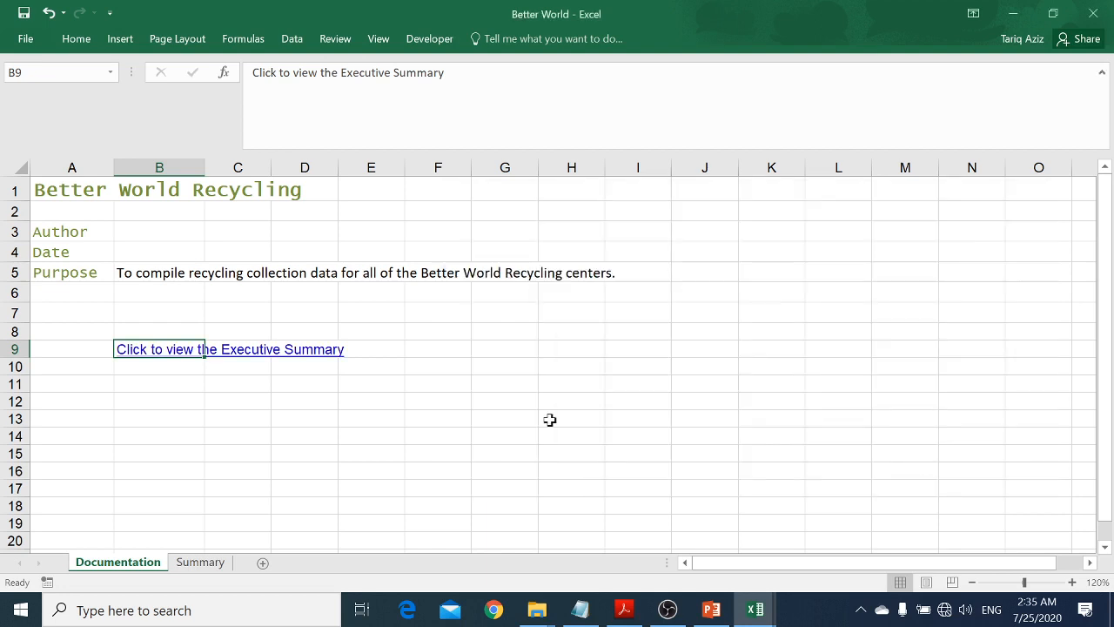
click(179, 414)
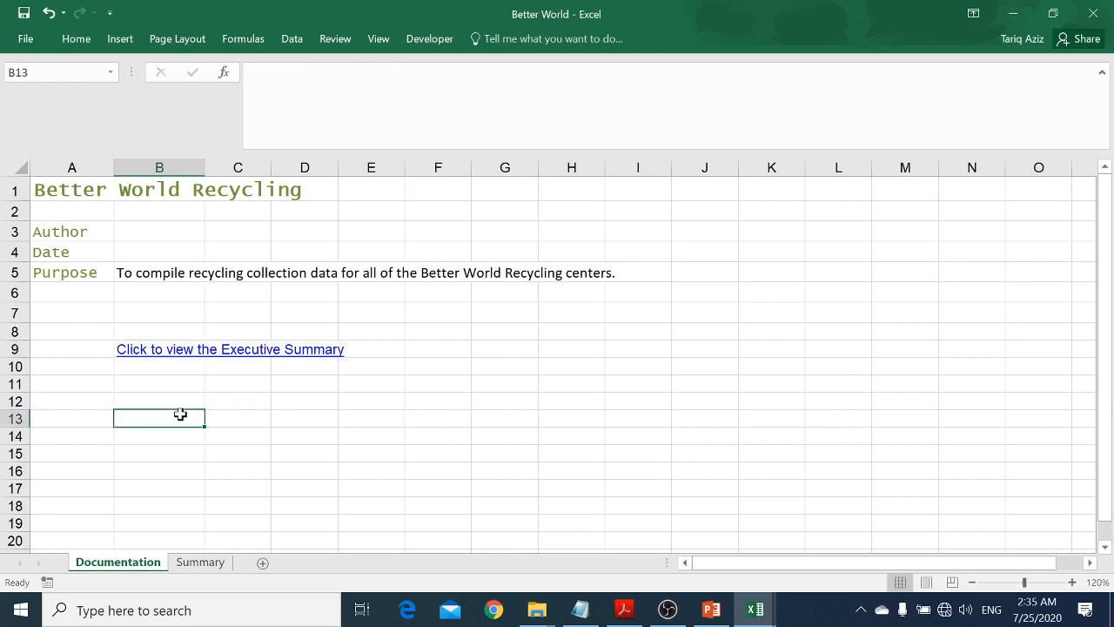
Follow the B9 hyperlink to Recycle Memo in Word, hide its formatting marks and look through the memo's text and charts.
click(171, 355)
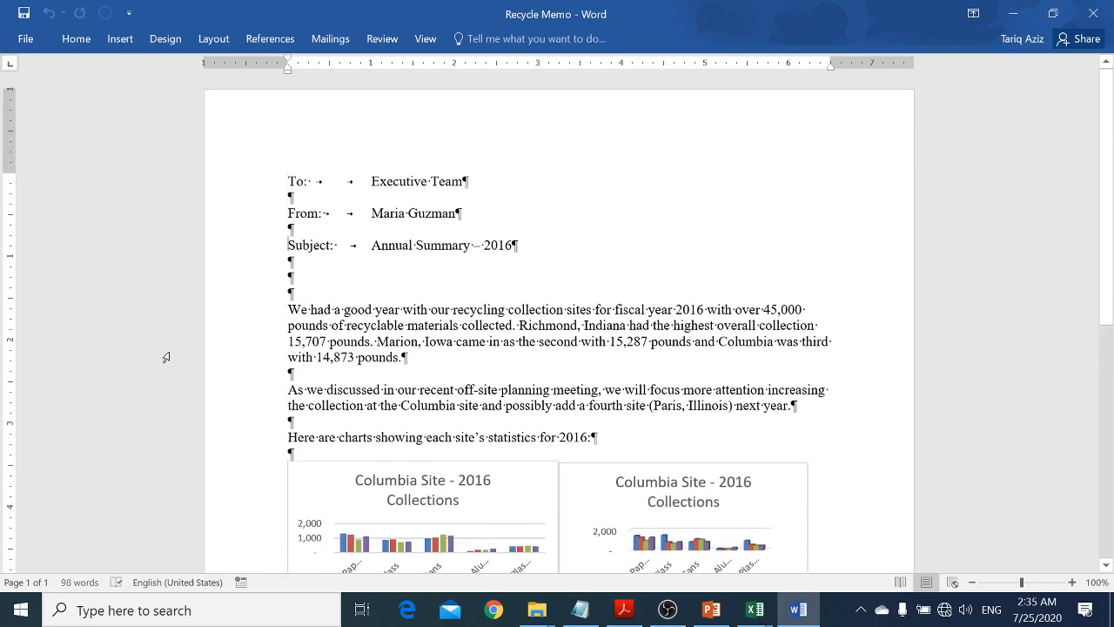
key(Down)
key(Down)
key(Down)
key(Down)
key(Down)
key(Down)
key(ctrl+shift+8)
key(ctrl+End)
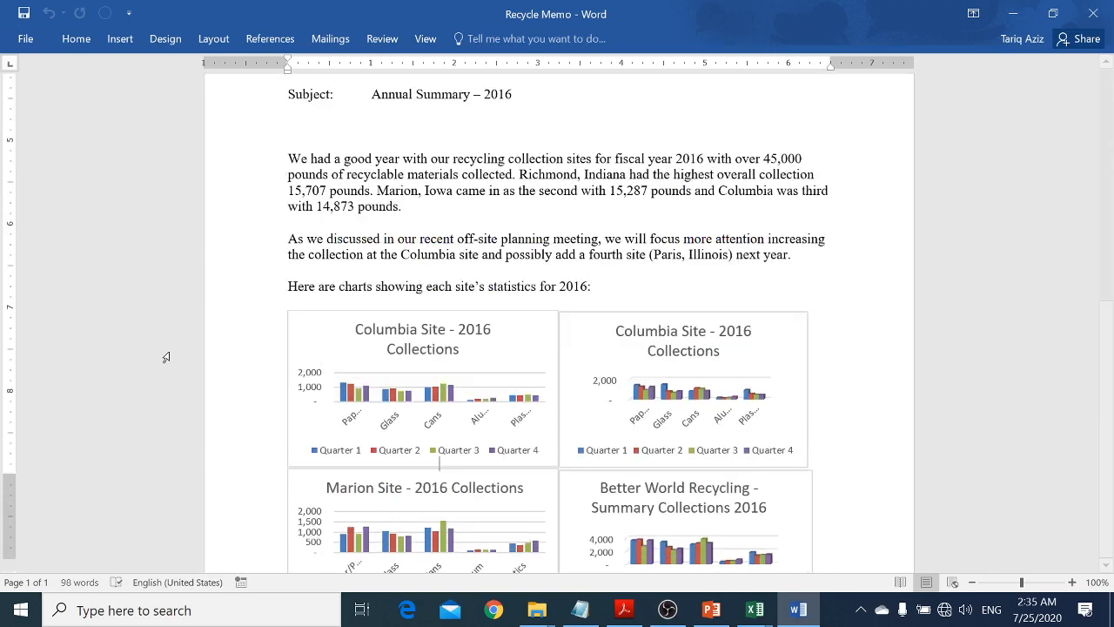
key(Page_Up)
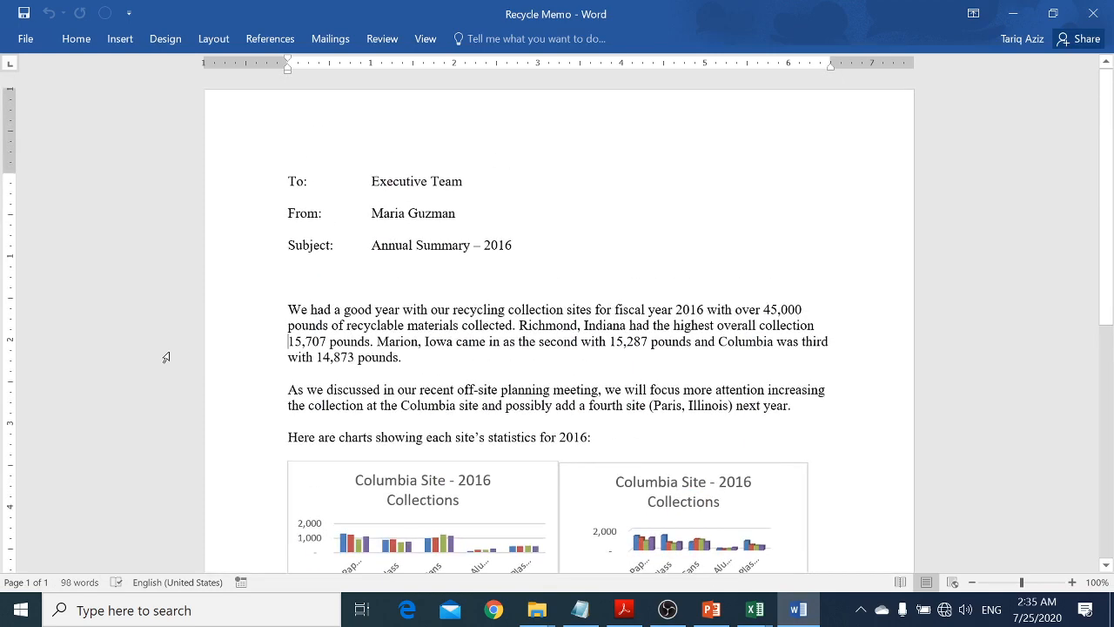
Close the Recycle Memo document and go to the last slide of the PowerPoint presentation.
click(1090, 18)
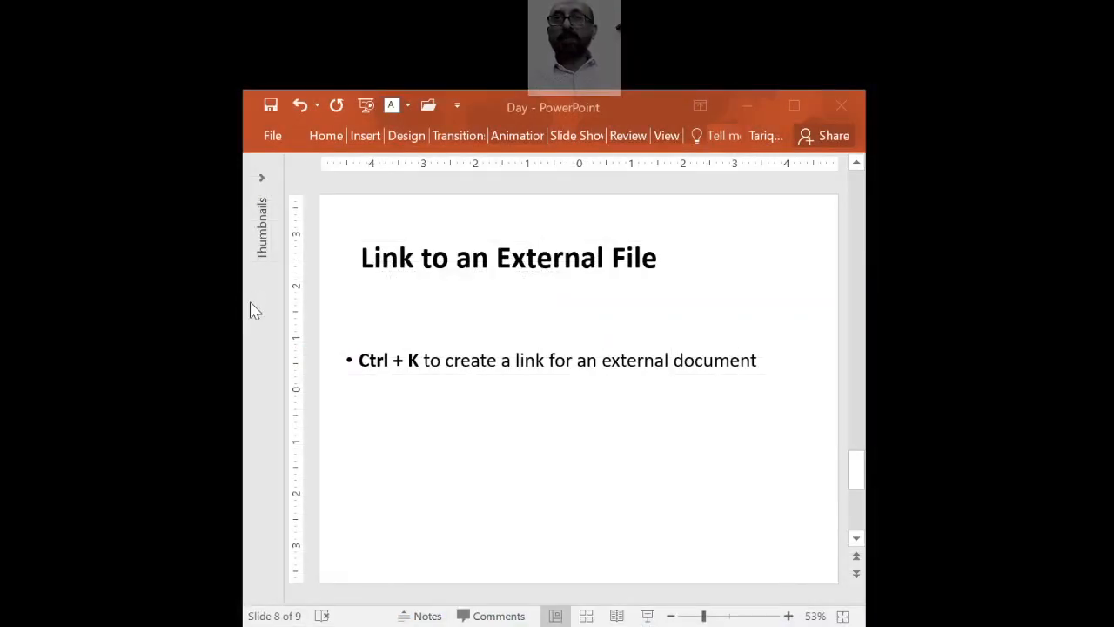
click(249, 311)
key(Page_Down)
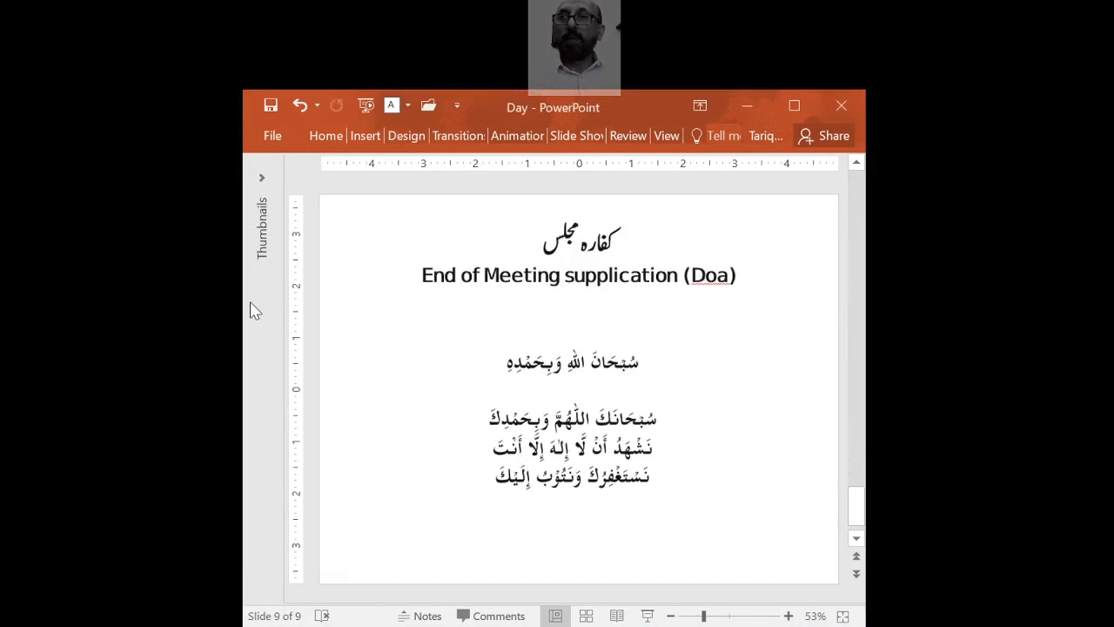